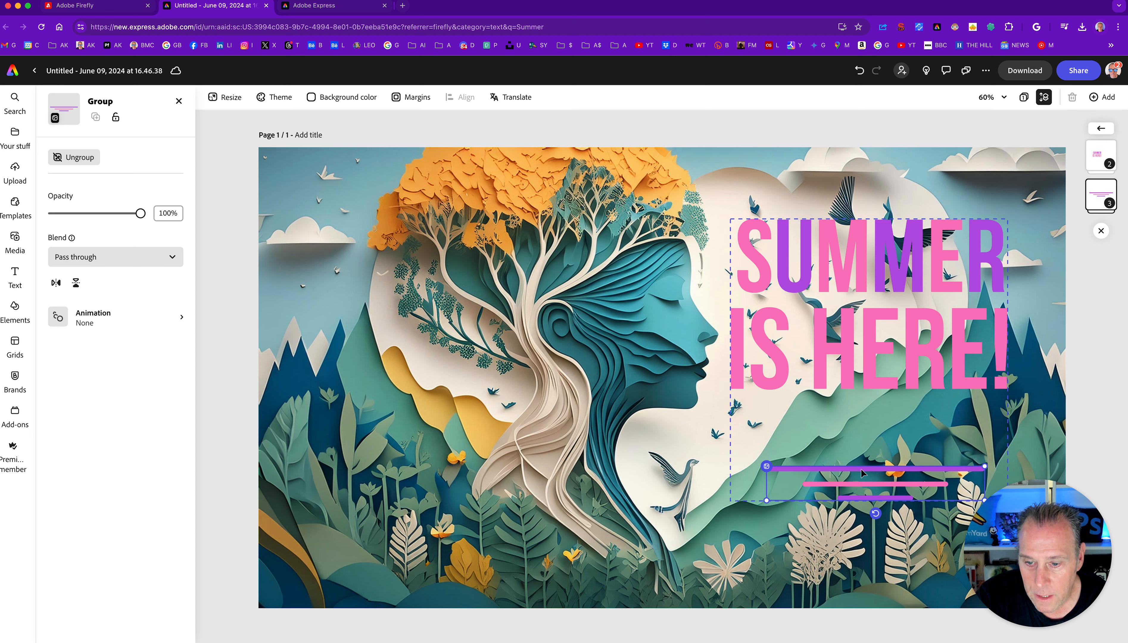
Step: Delete the group of decorative lines below the headline and fill the word SUMMER with solid orange, #F09613
key(Delete)
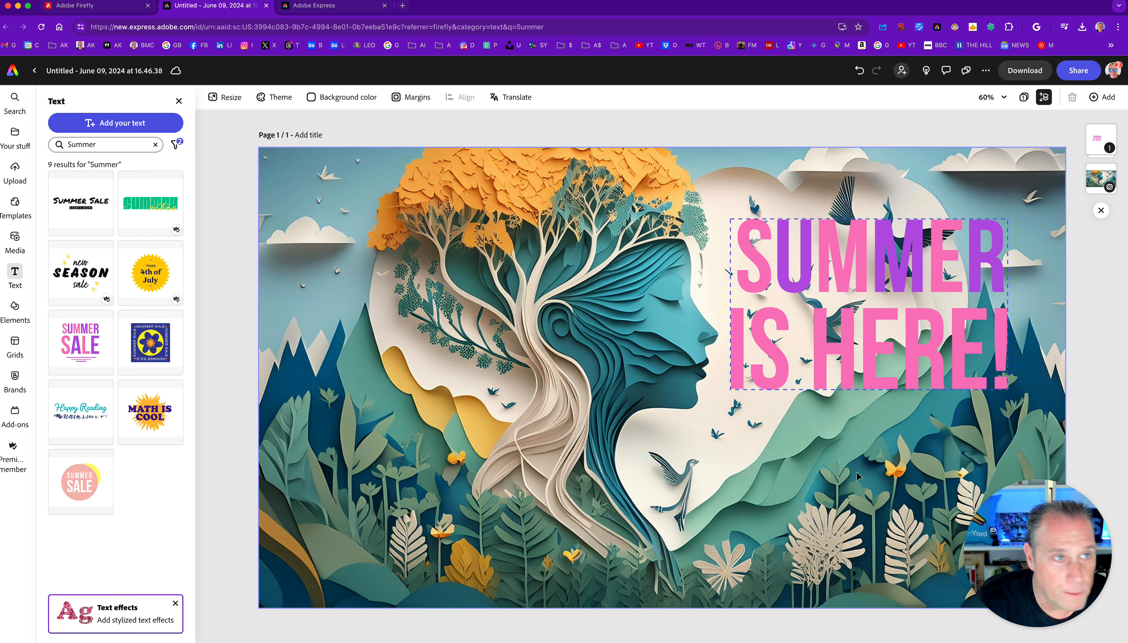
double_click(868, 255)
click(64, 400)
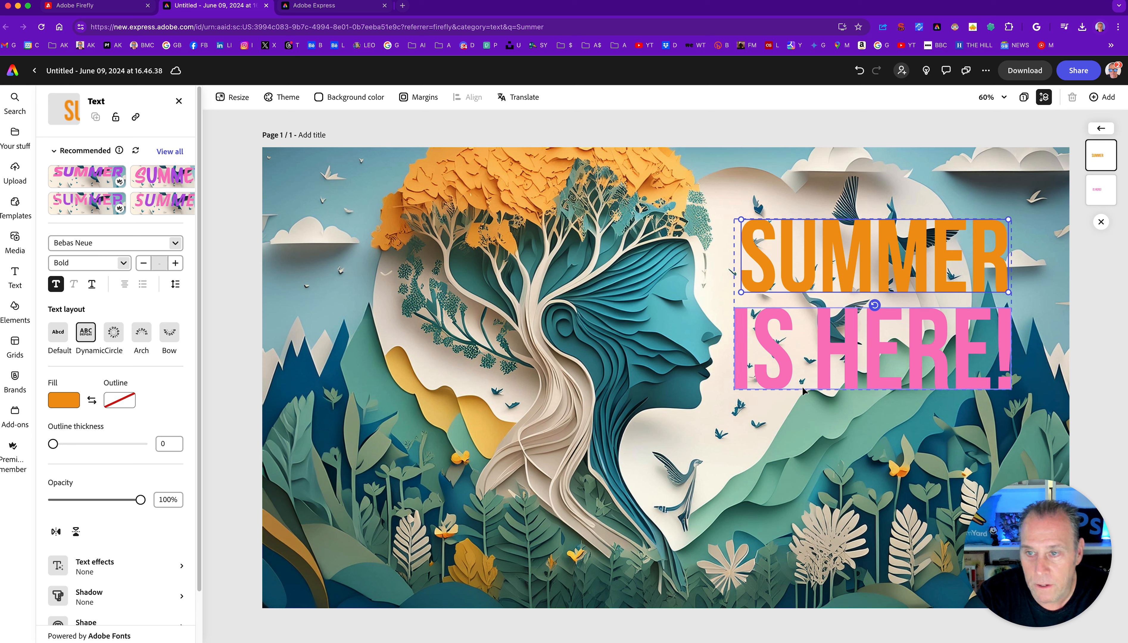
Step: Soften the orange fill of the whole word SUMMER to a slightly lighter, less saturated shade
click(827, 262)
key(super+a)
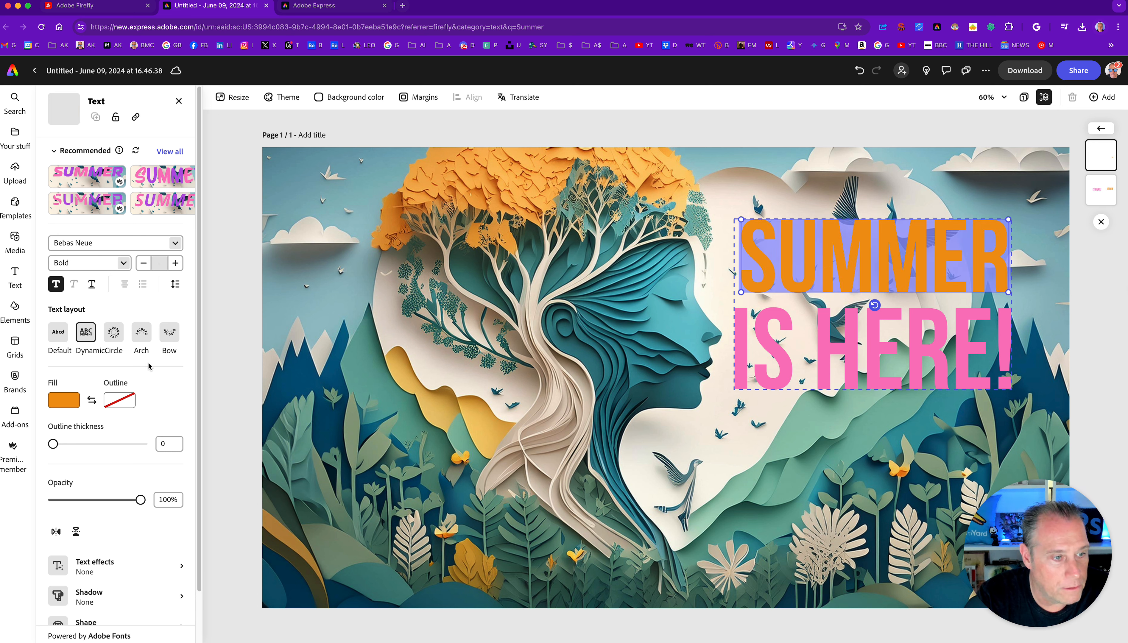
click(63, 400)
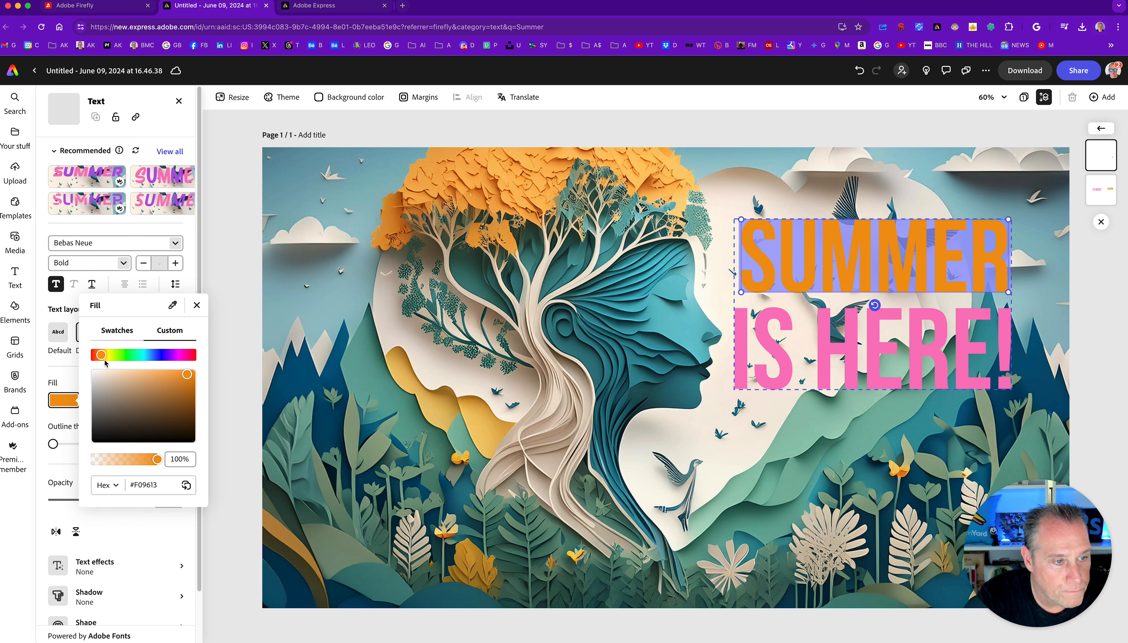
drag(187, 374, 178, 374)
click(60, 400)
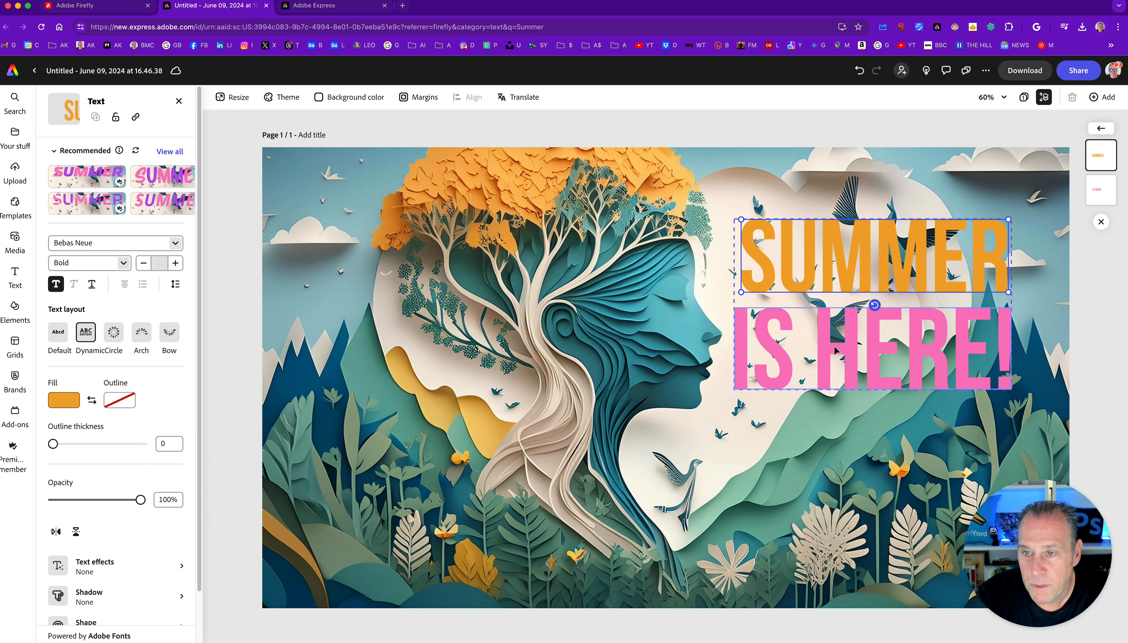
Step: Recolour the entire IS HERE! text with a medium green fill, #32C95D
double_click(804, 361)
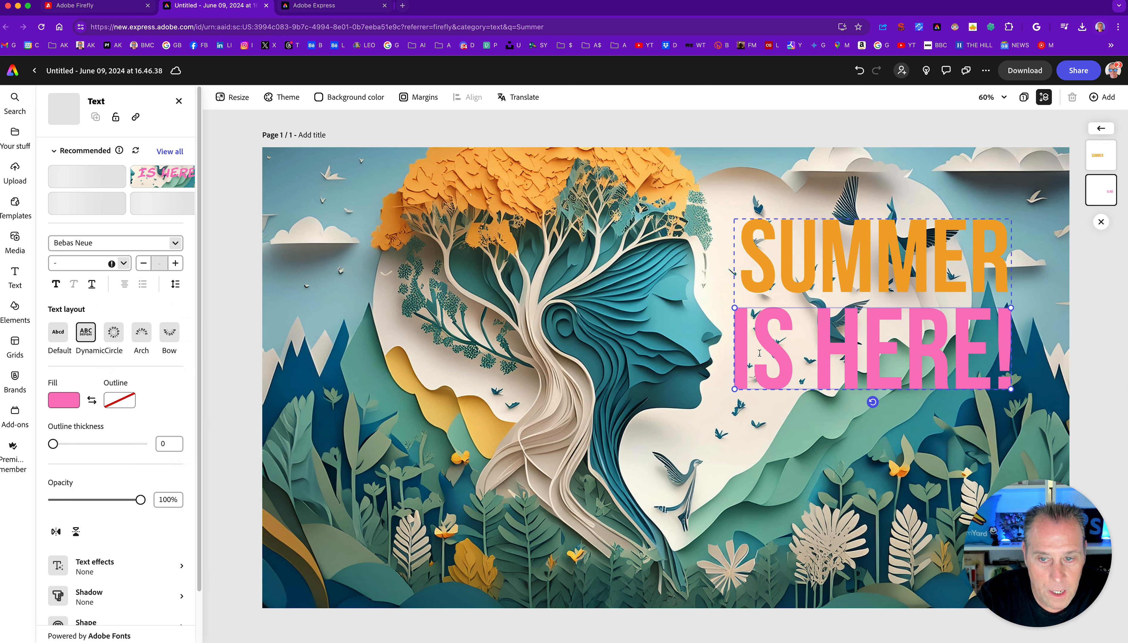
drag(743, 351, 1024, 360)
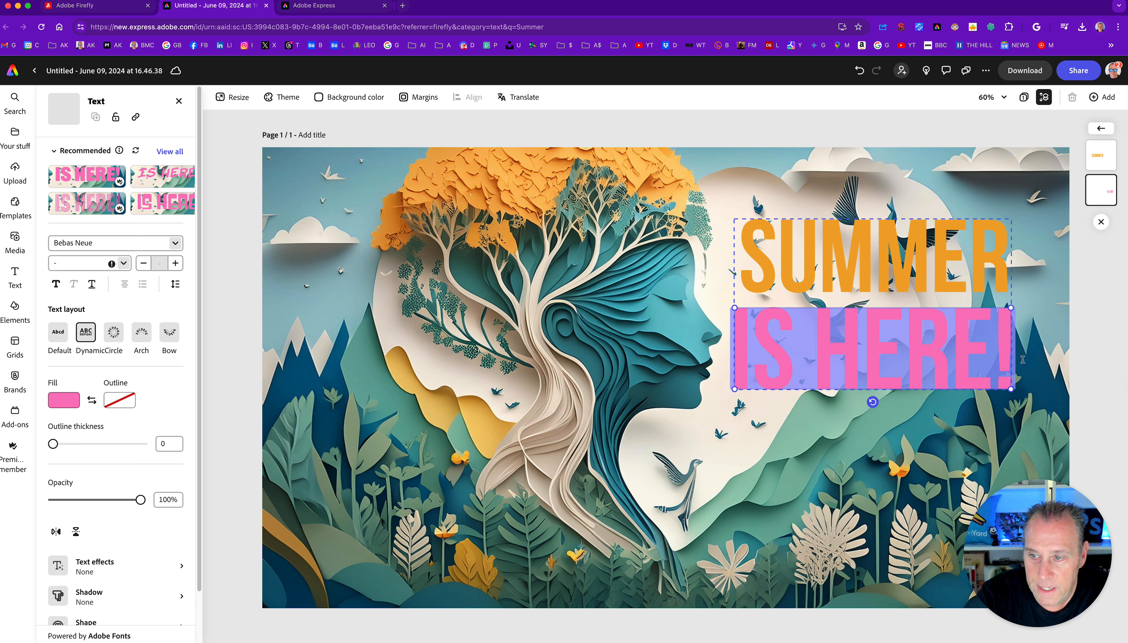
click(65, 400)
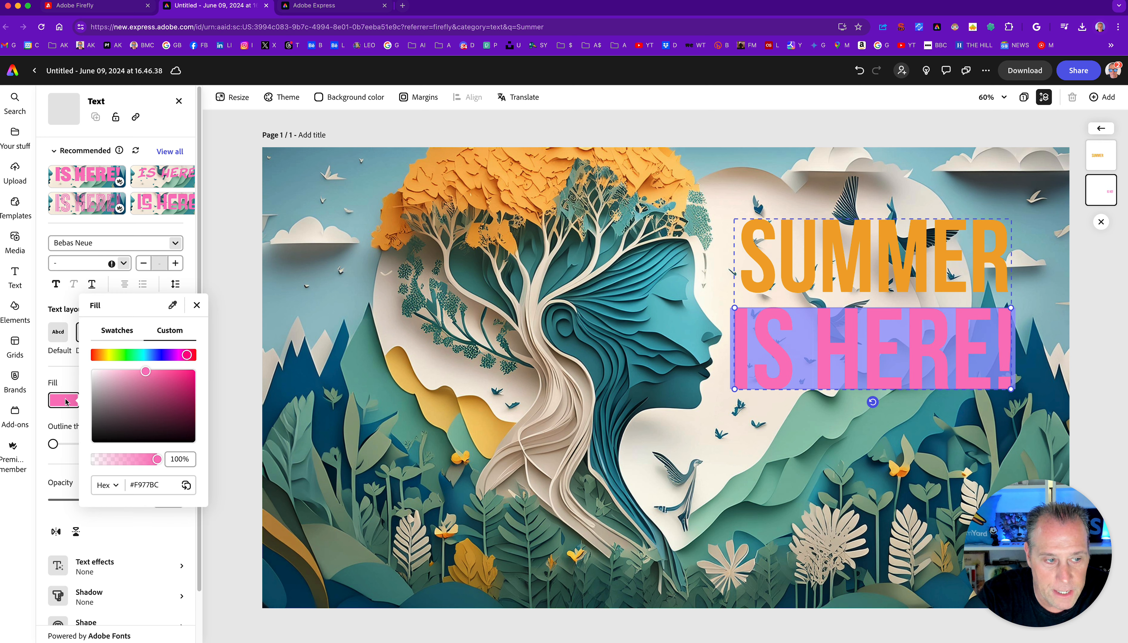
click(129, 356)
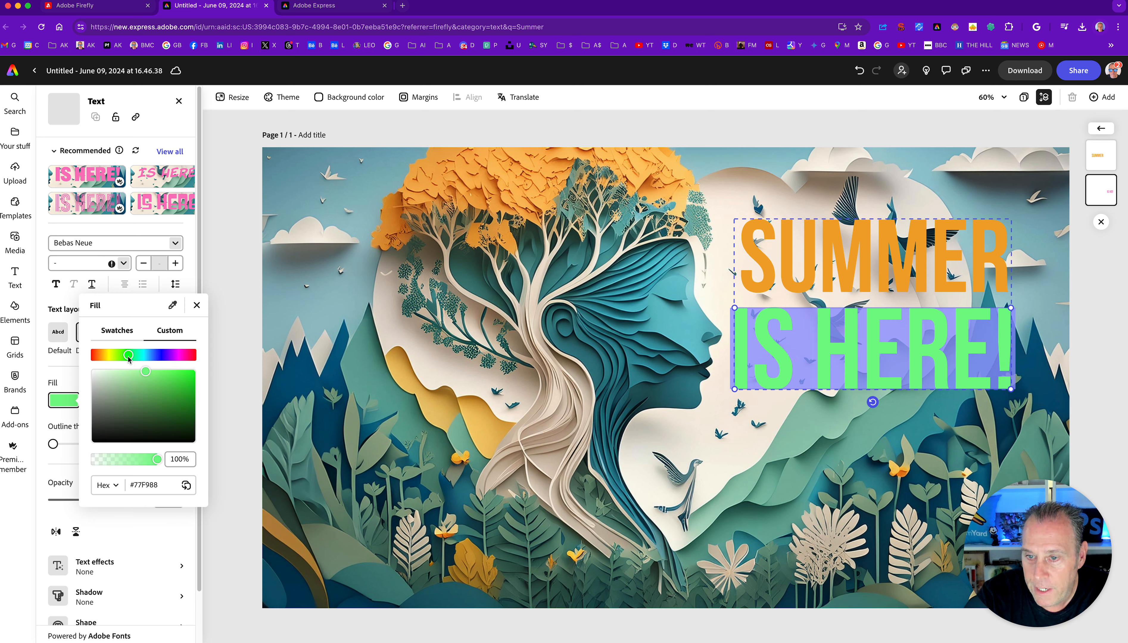
click(130, 356)
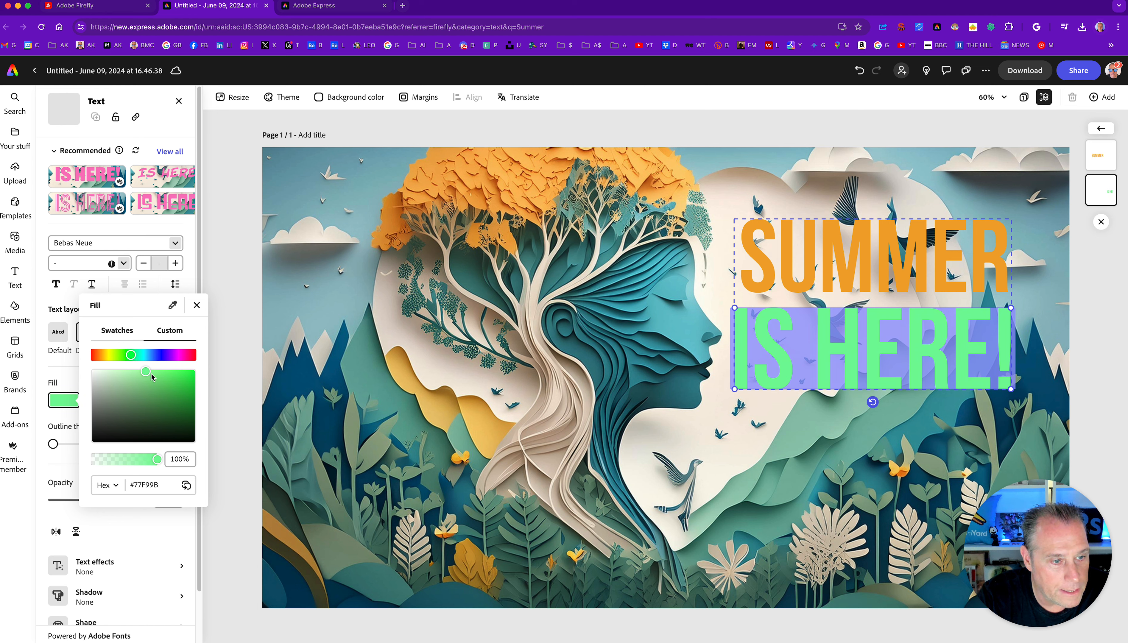
drag(152, 377, 171, 387)
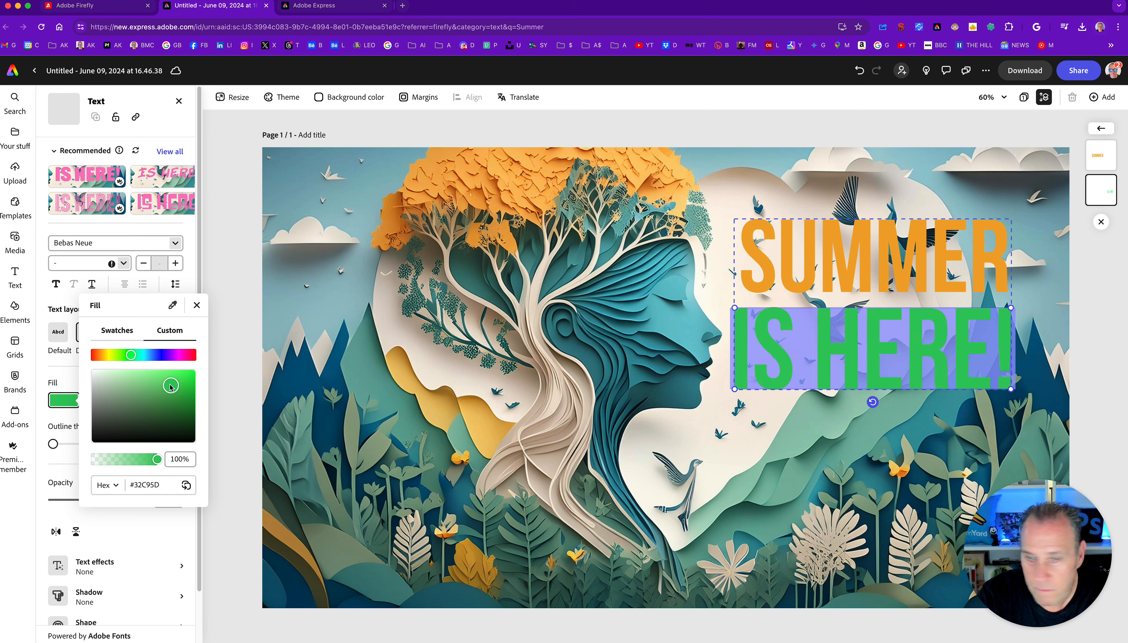
click(716, 388)
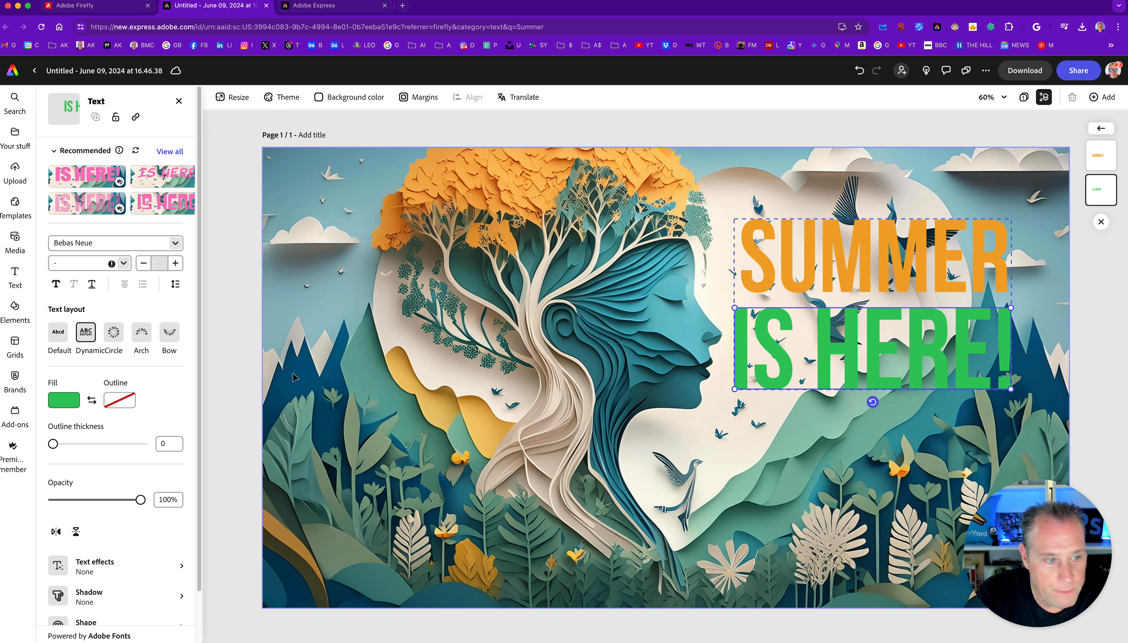
Step: Add a bright yellow outline, #F1F50A, to the word SUMMER
click(816, 282)
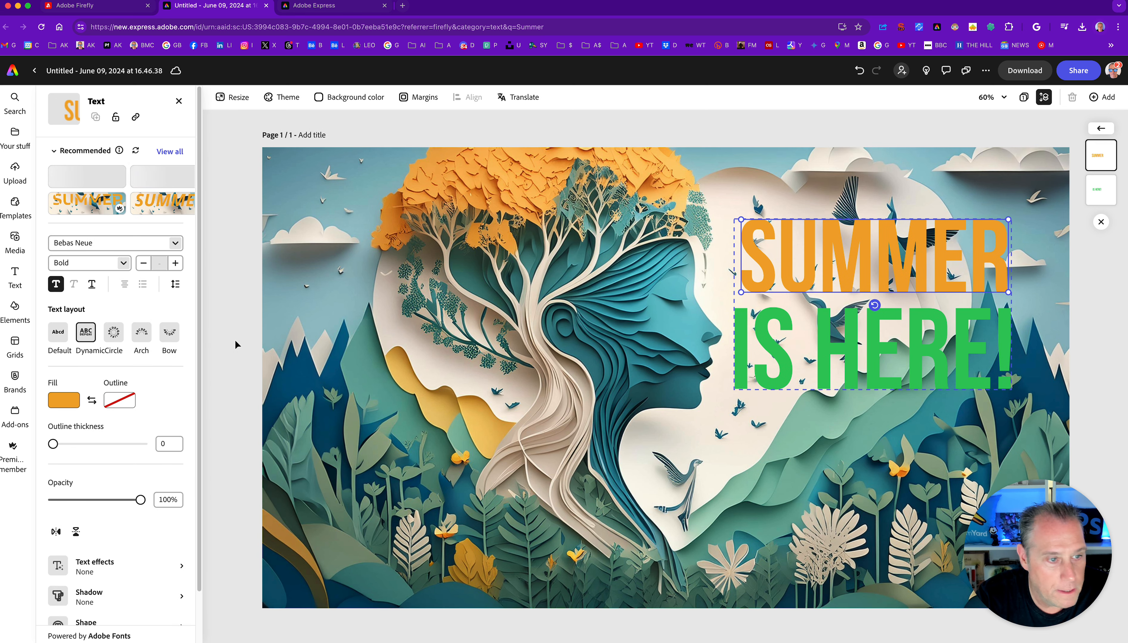
click(119, 399)
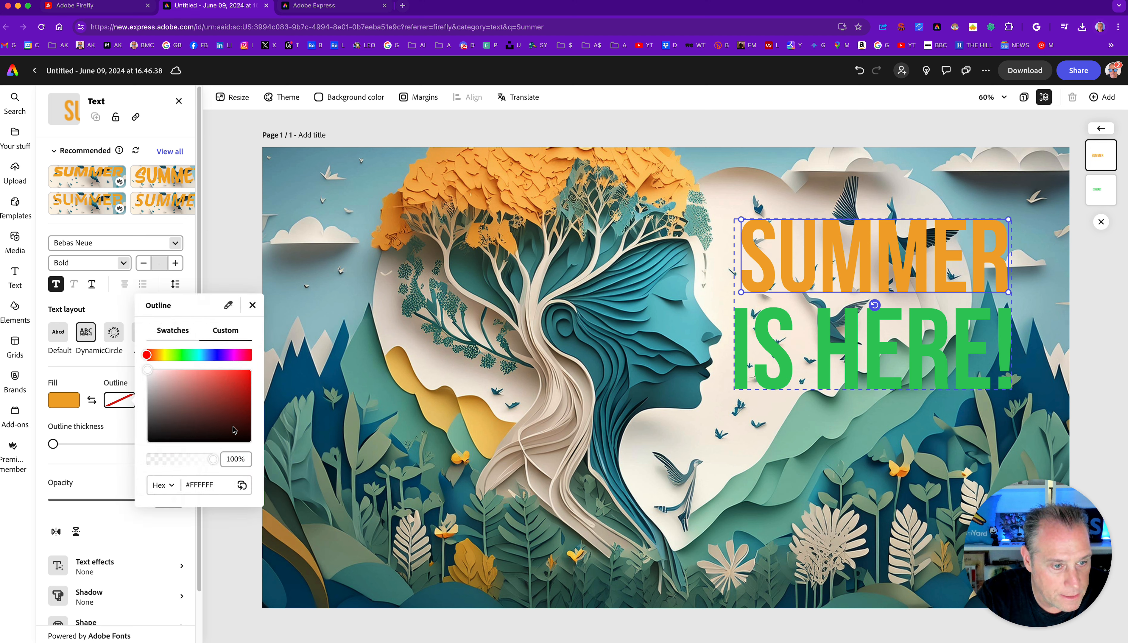
click(247, 441)
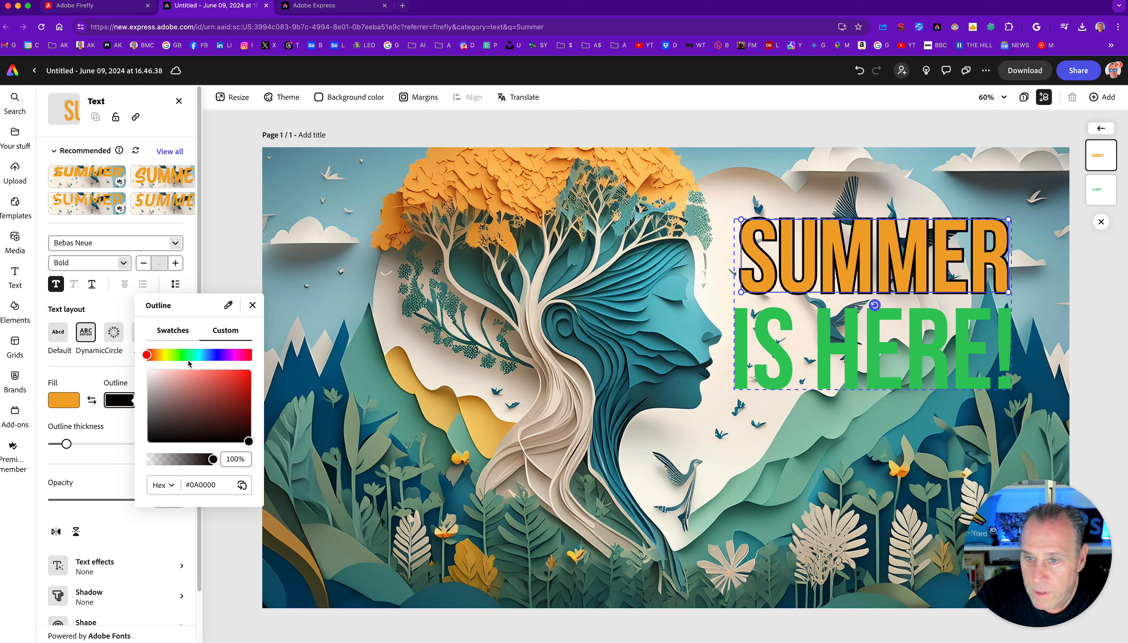
click(164, 356)
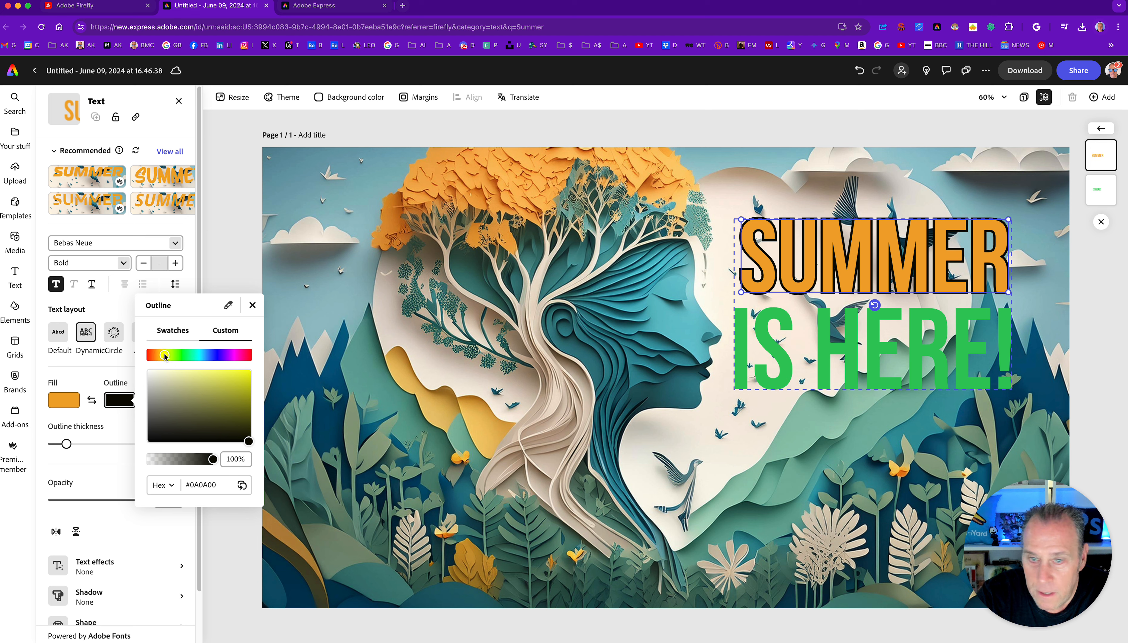
click(248, 374)
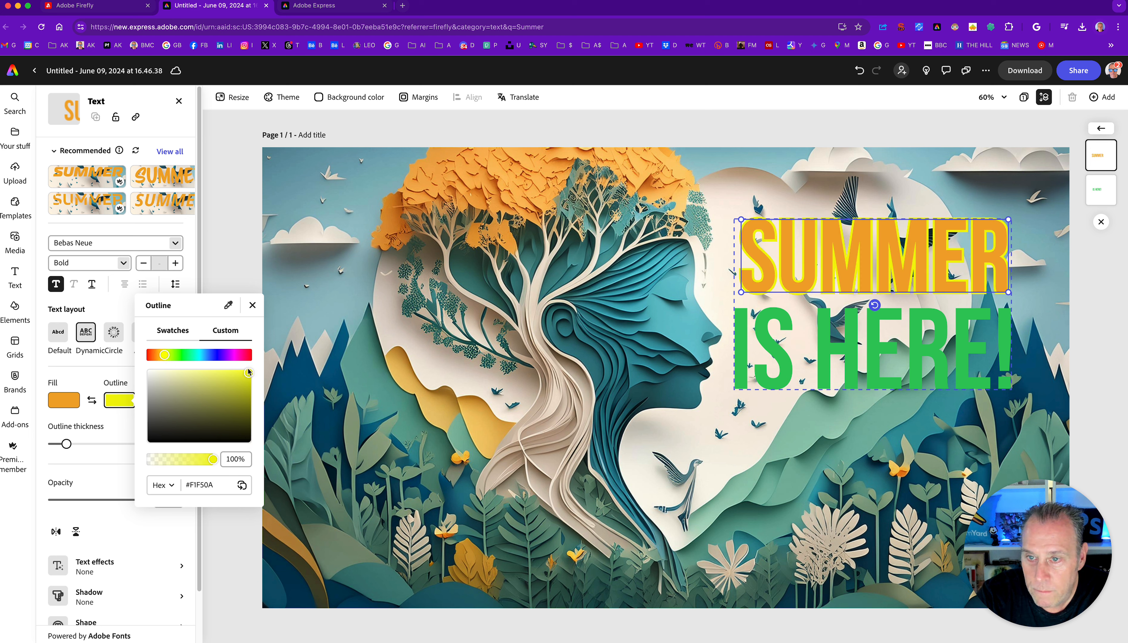
Step: Add a yellow outline, #EBF20C, to the IS HERE! text
click(818, 347)
click(818, 347)
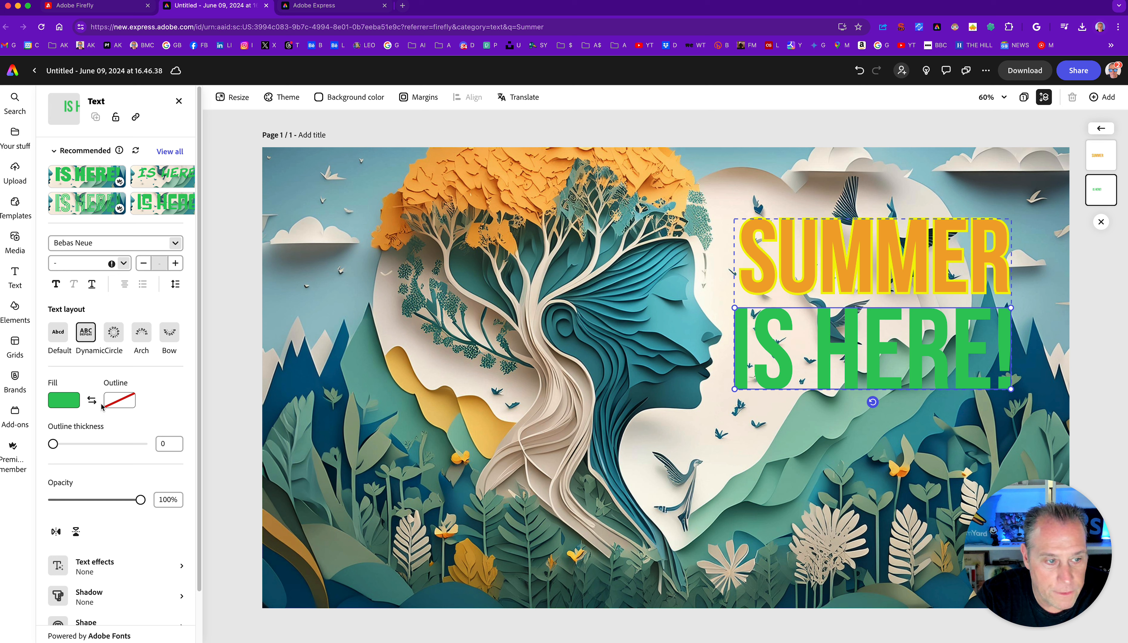
click(119, 403)
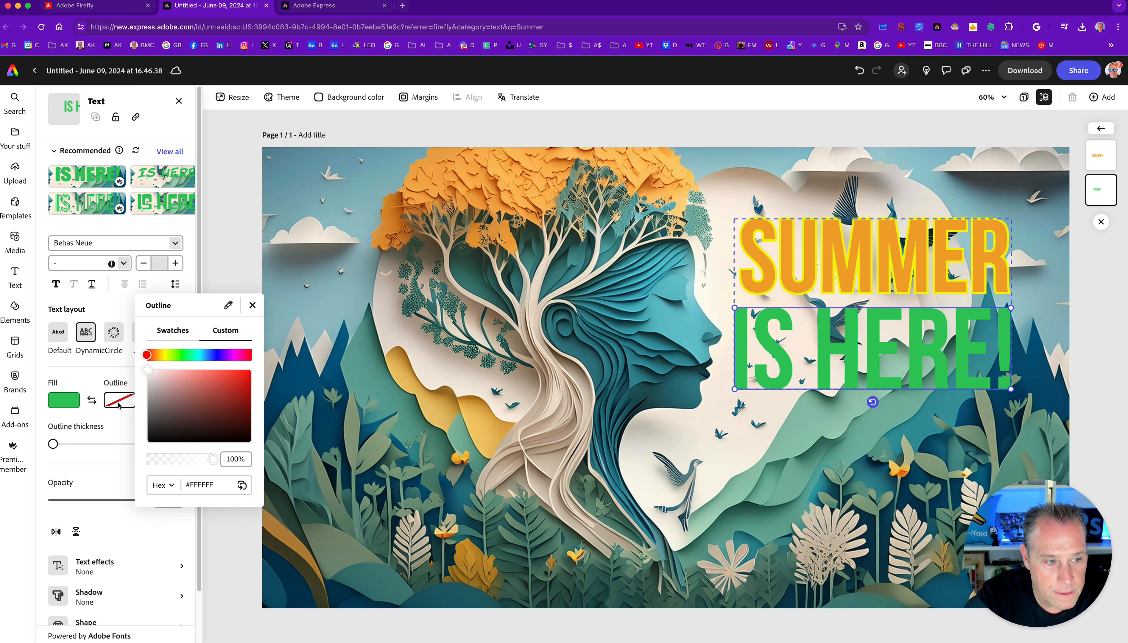
click(165, 356)
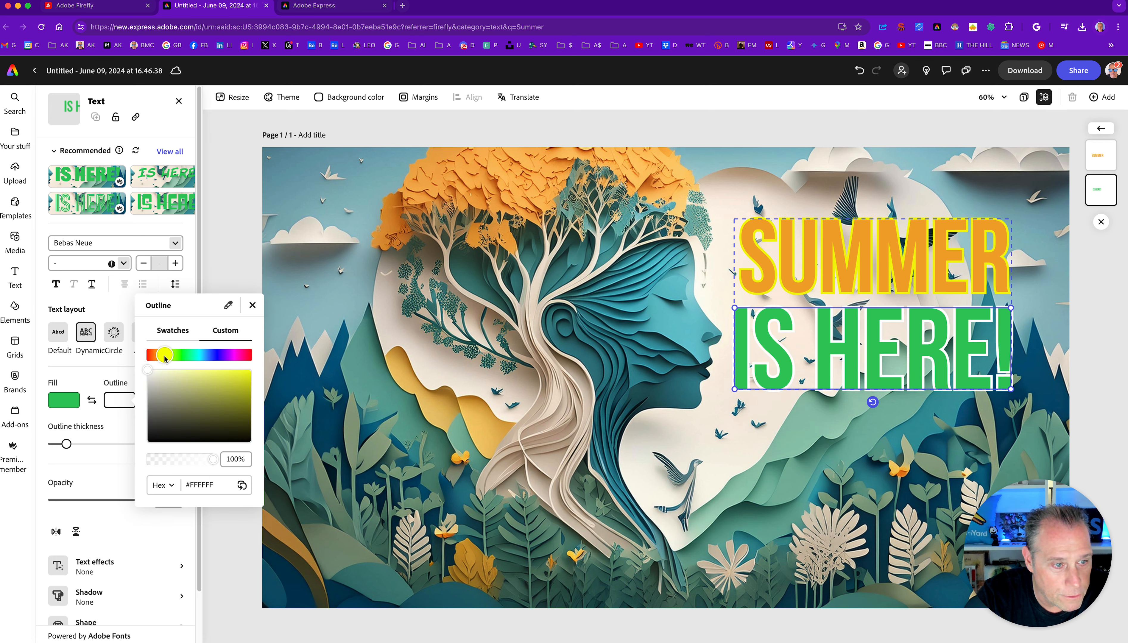
click(248, 374)
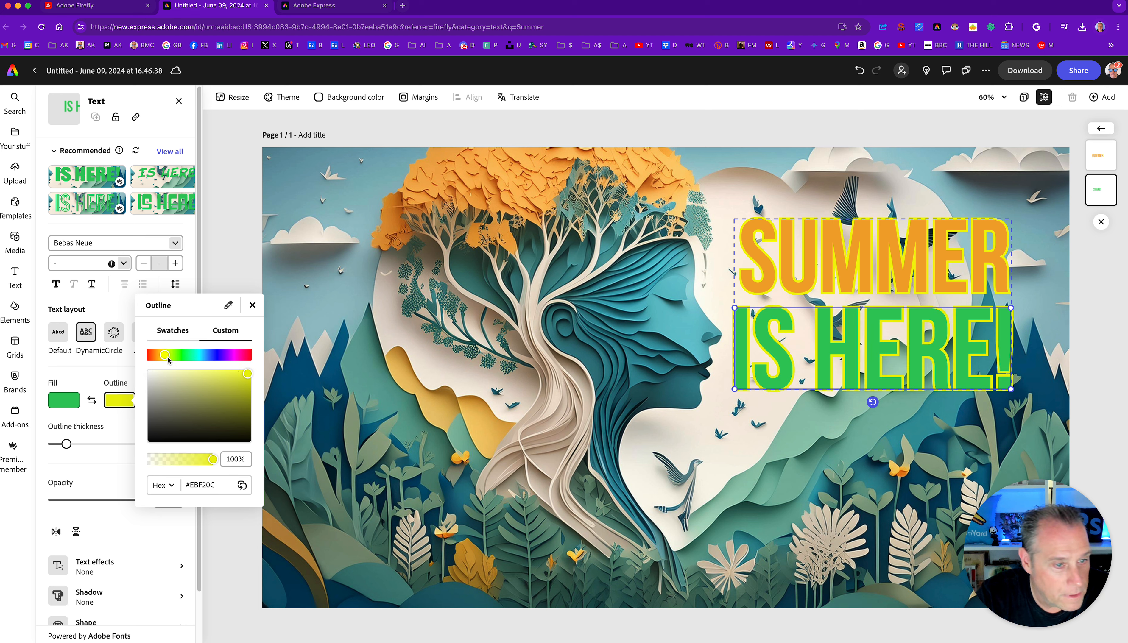
Step: Change the outline of the IS HERE! text to pale light blue, #95E7F0, and deselect the text
click(201, 355)
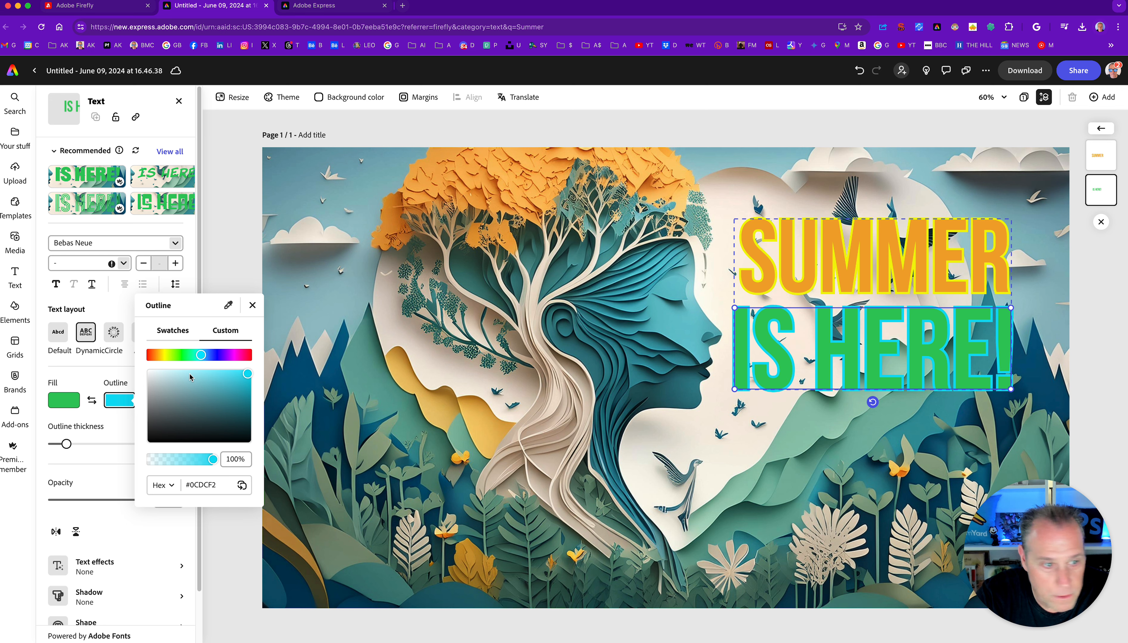
click(215, 374)
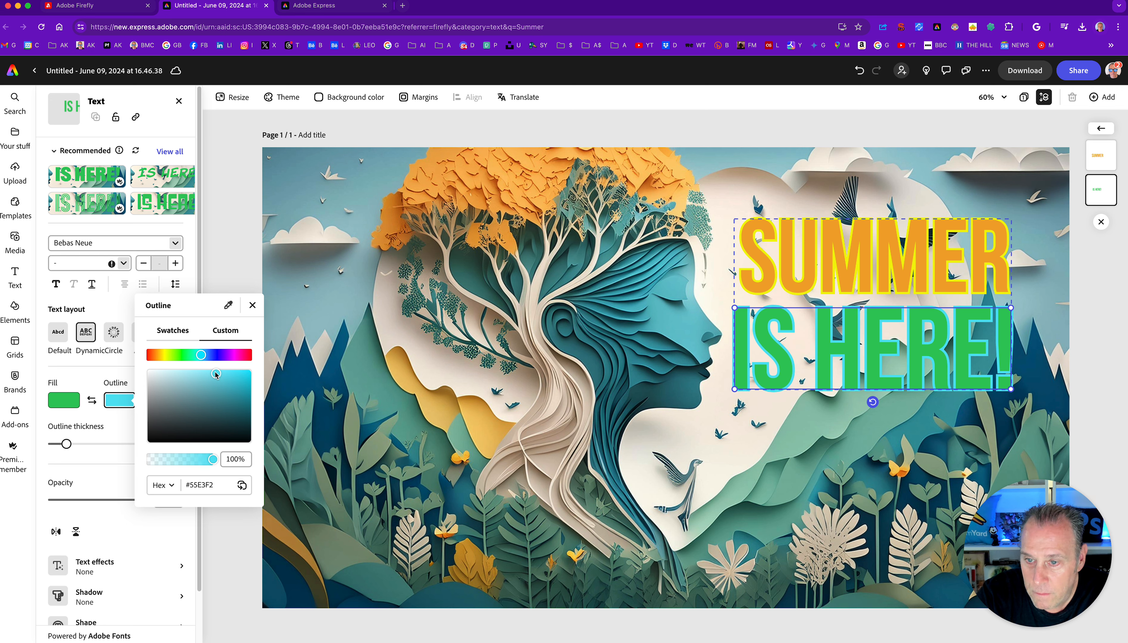
click(187, 375)
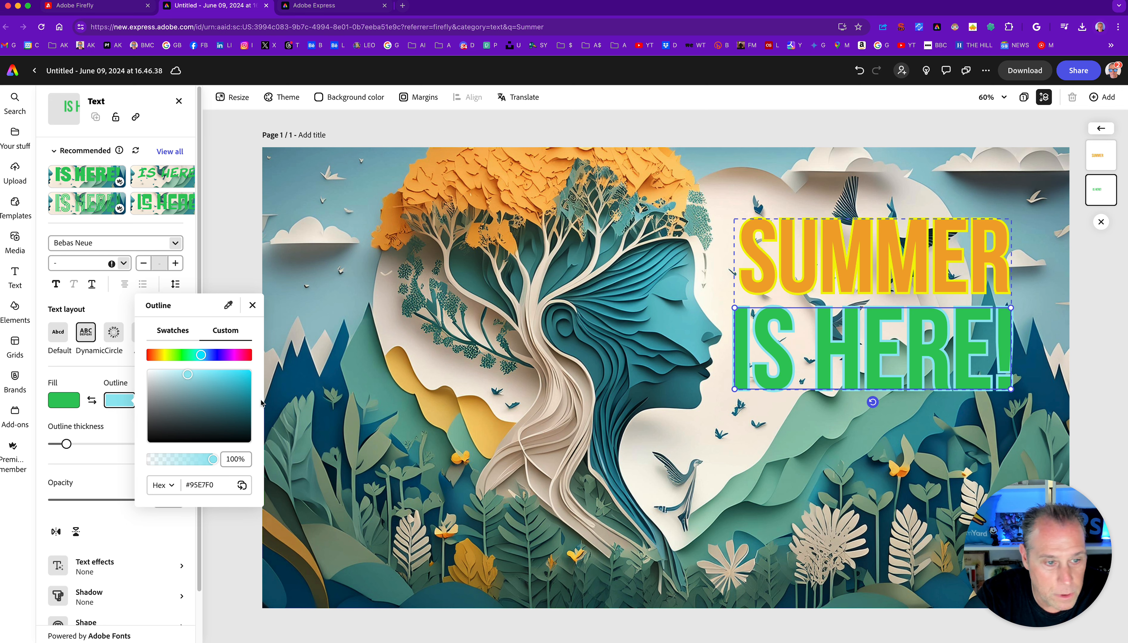
click(716, 459)
click(773, 449)
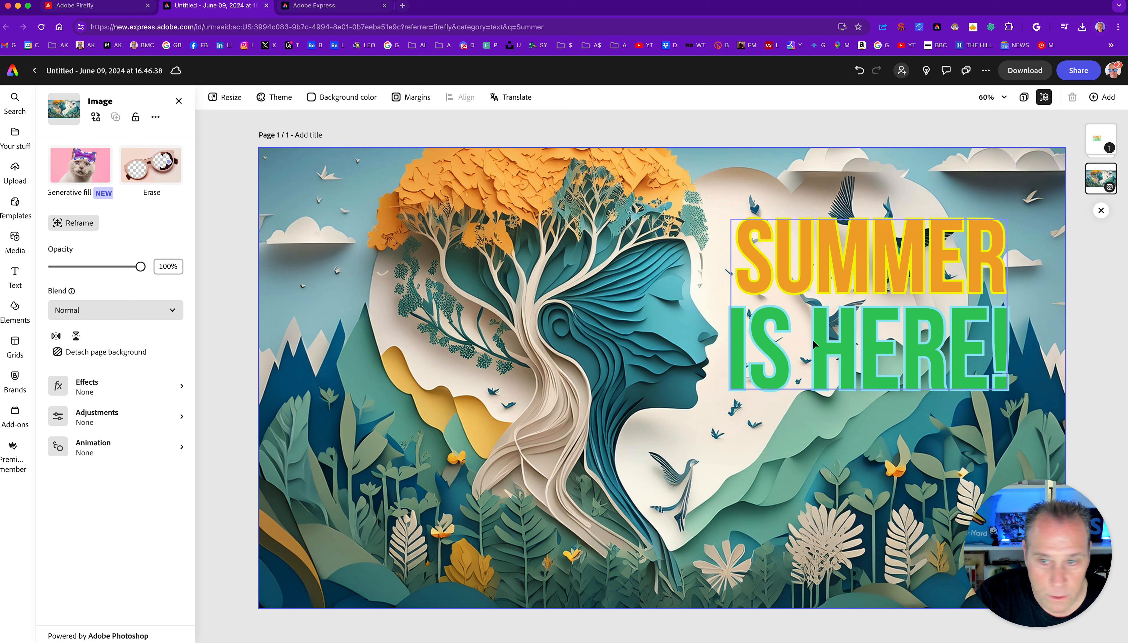
Step: Select the word SUMMER within the headline group and apply the Classic shadow to it
click(823, 323)
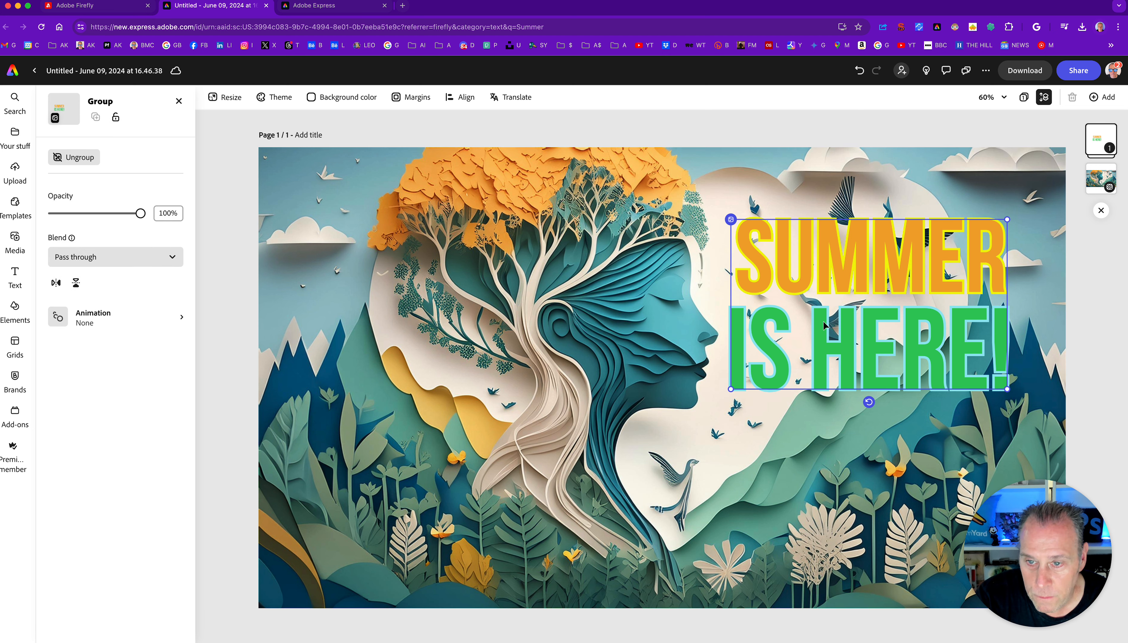
click(860, 362)
click(807, 287)
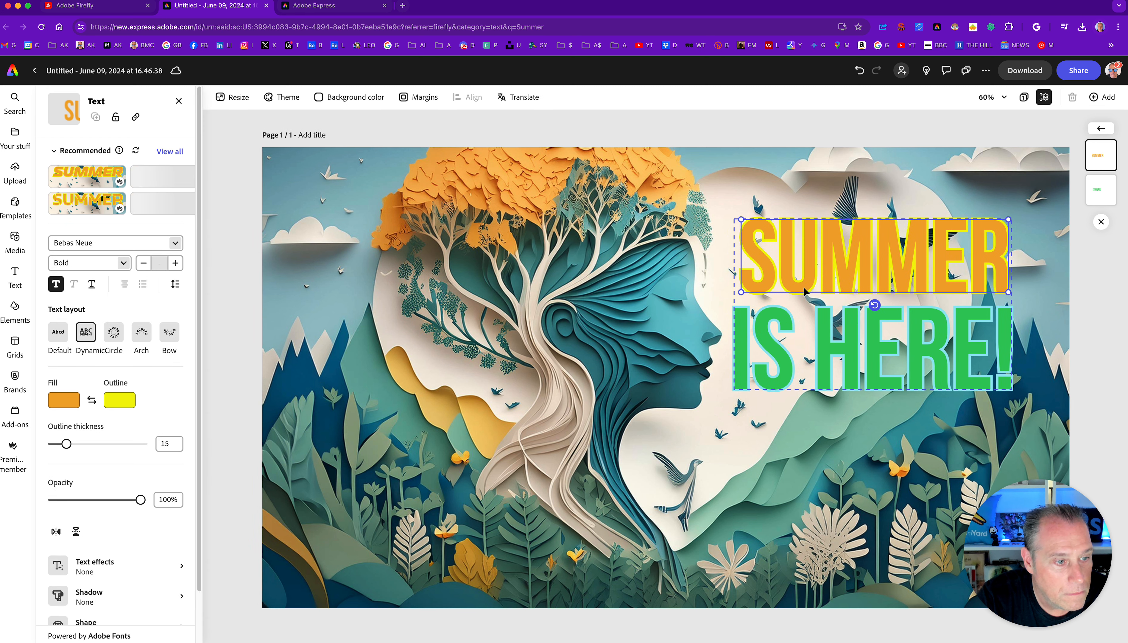
scroll(147, 571, down, 2)
scroll(147, 571, down, 2)
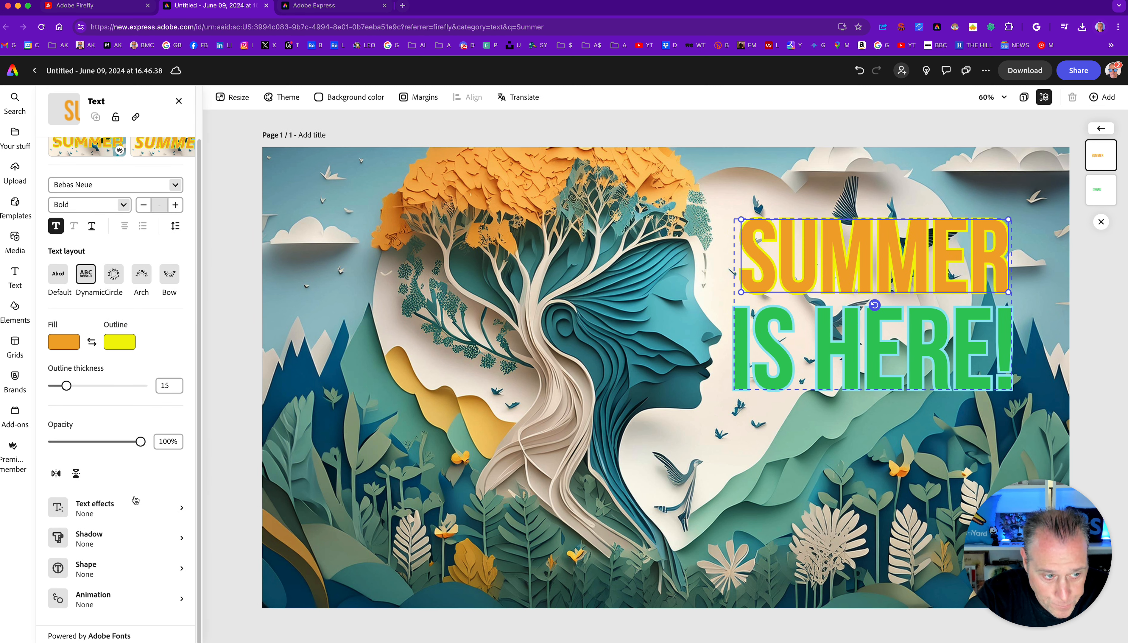
click(89, 539)
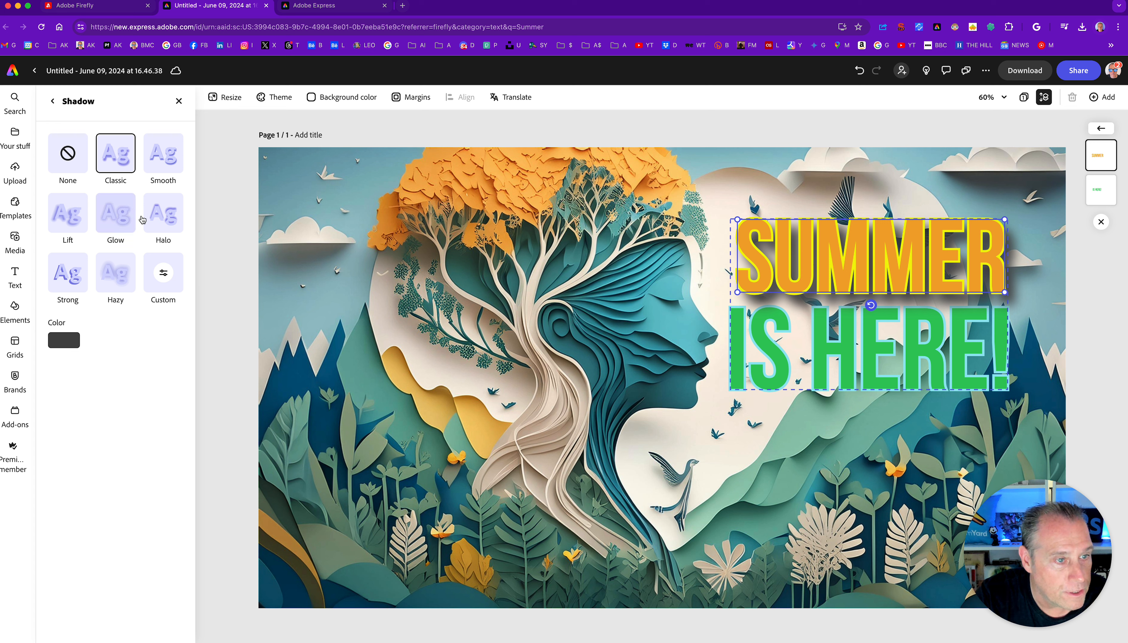
Step: Switch the SUMMER shadow to Custom and set its blur to 12
click(164, 272)
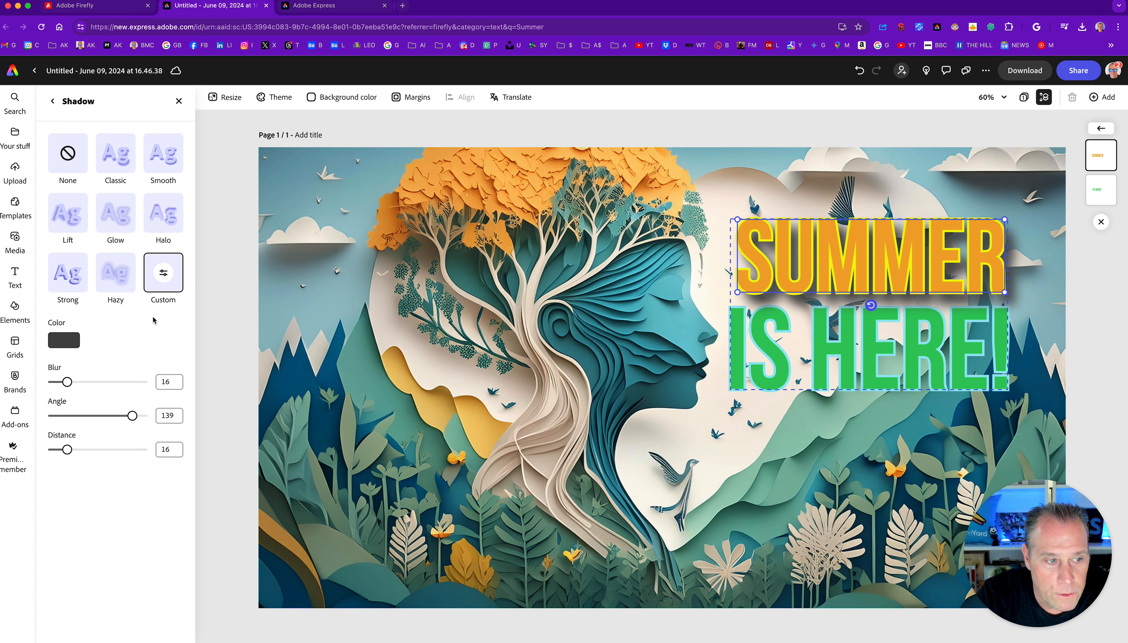
drag(67, 381, 29, 384)
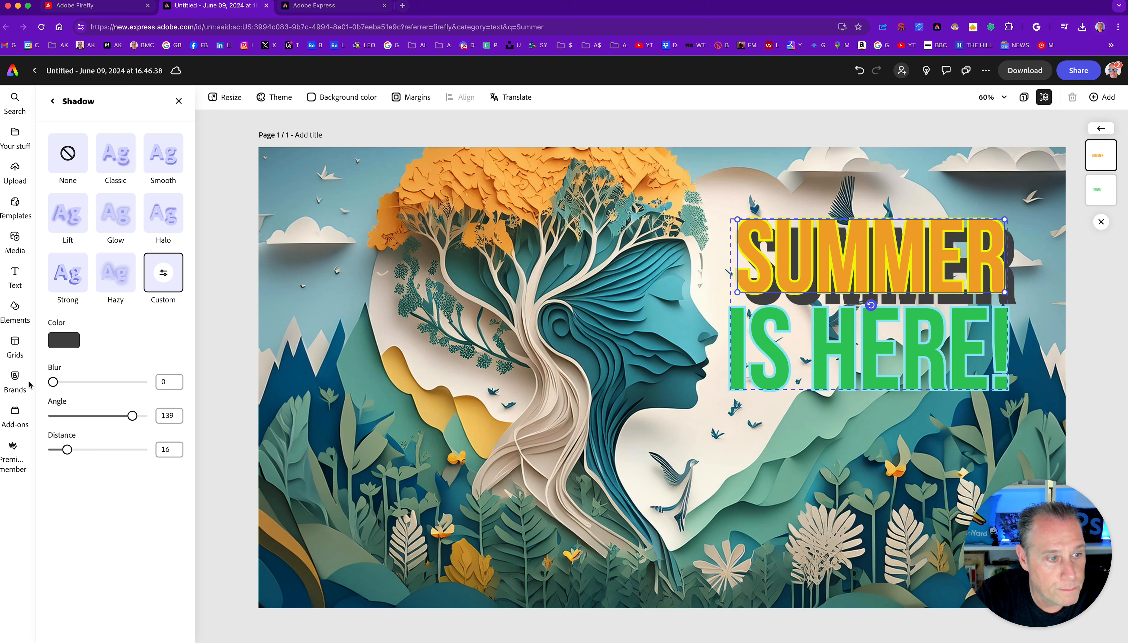
click(66, 383)
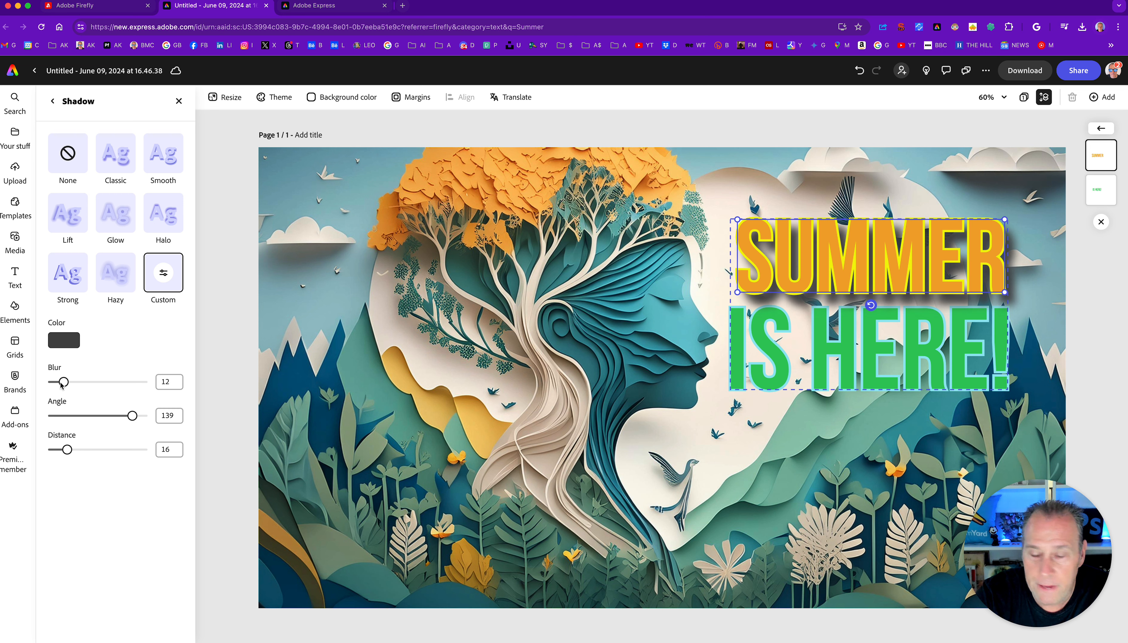
mouse_move(66, 385)
mouse_down()
mouse_move(169, 382)
mouse_move(63, 385)
mouse_up()
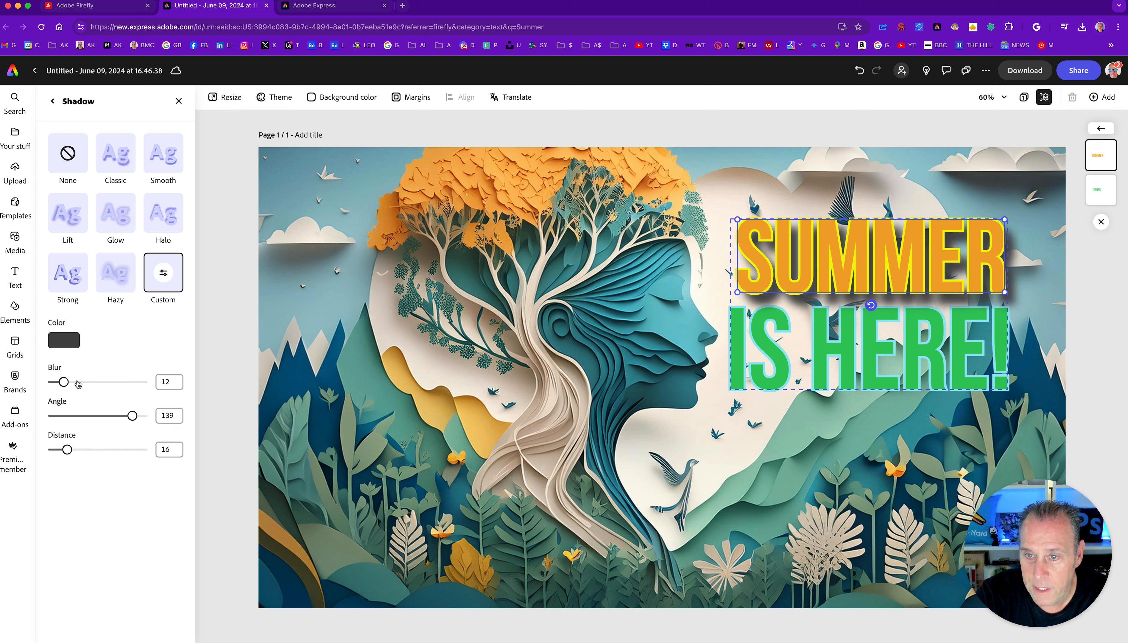
Step: Recolor the SUMMER shadow to dark green, #38736C, sampled from the tree foliage in the background image
click(73, 342)
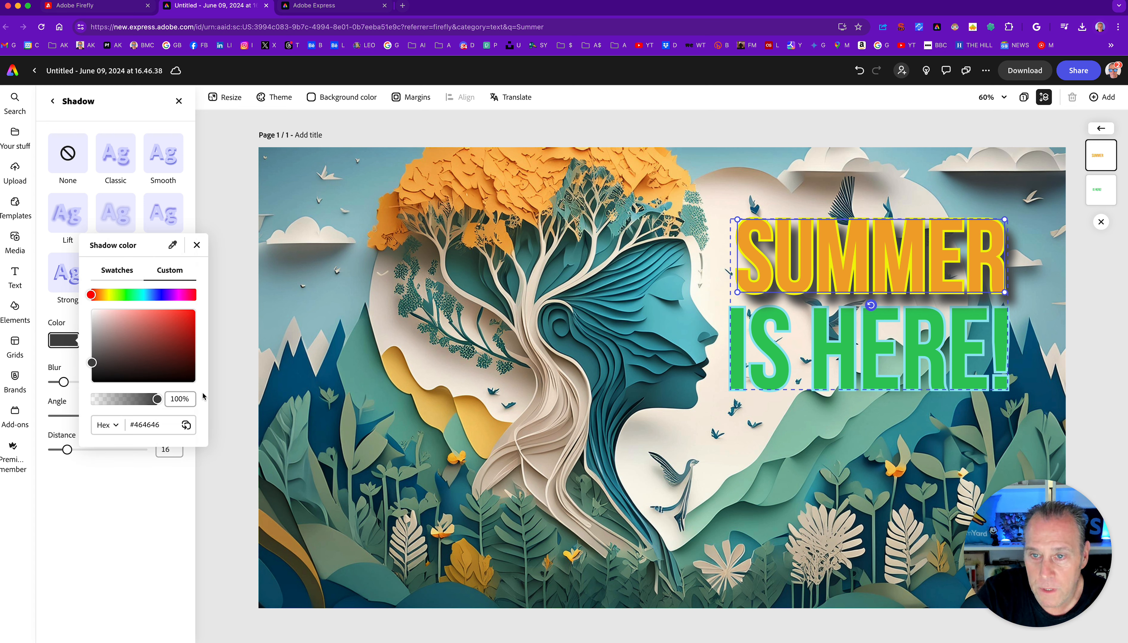
click(172, 245)
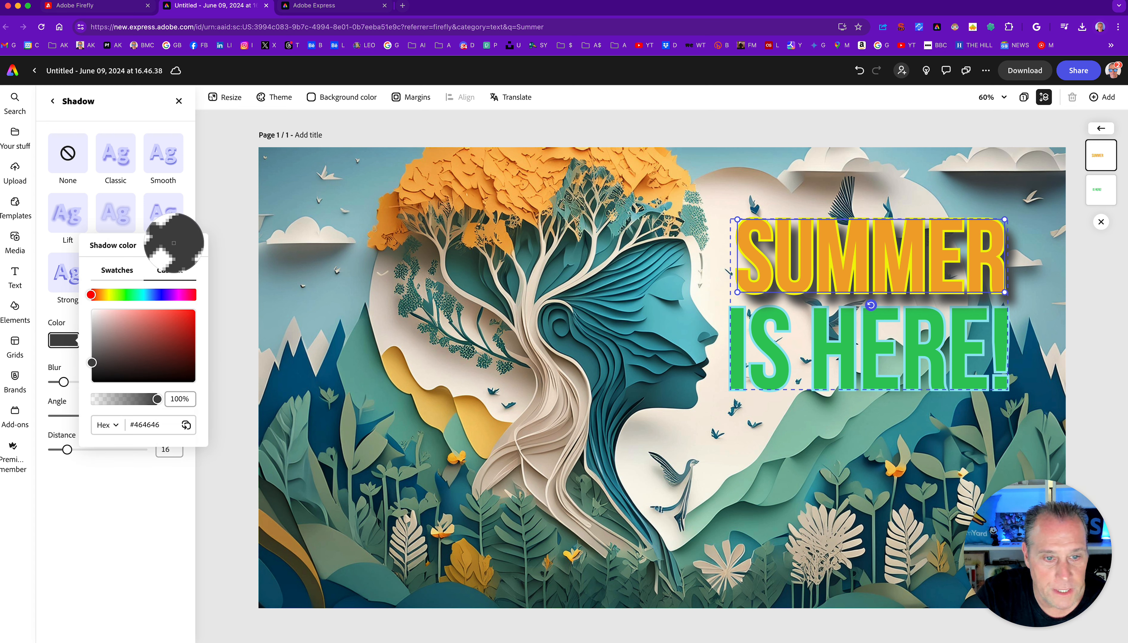
click(473, 284)
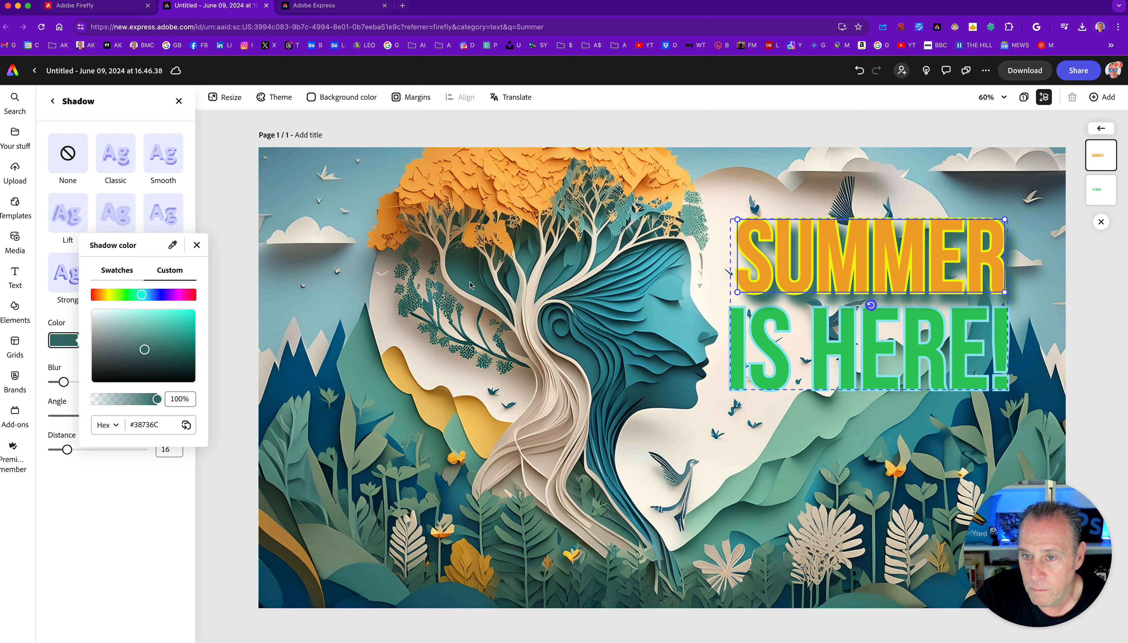
click(196, 245)
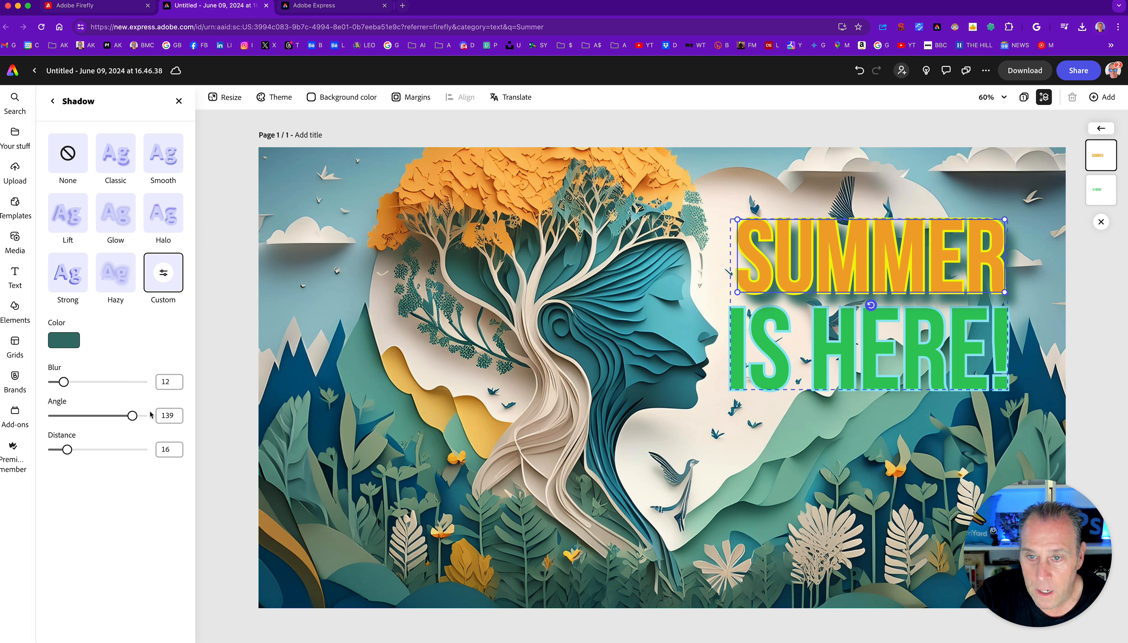
Step: Set the SUMMER shadow's angle to 125 and its distance to 7, and close the shadow settings
double_click(175, 417)
text(125)
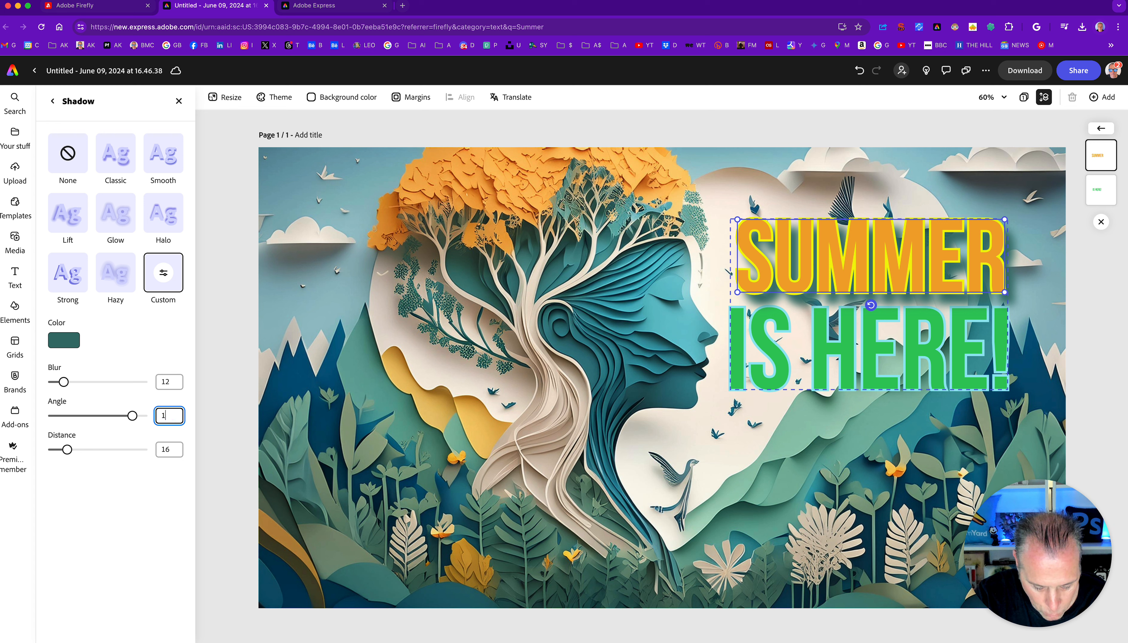
click(175, 449)
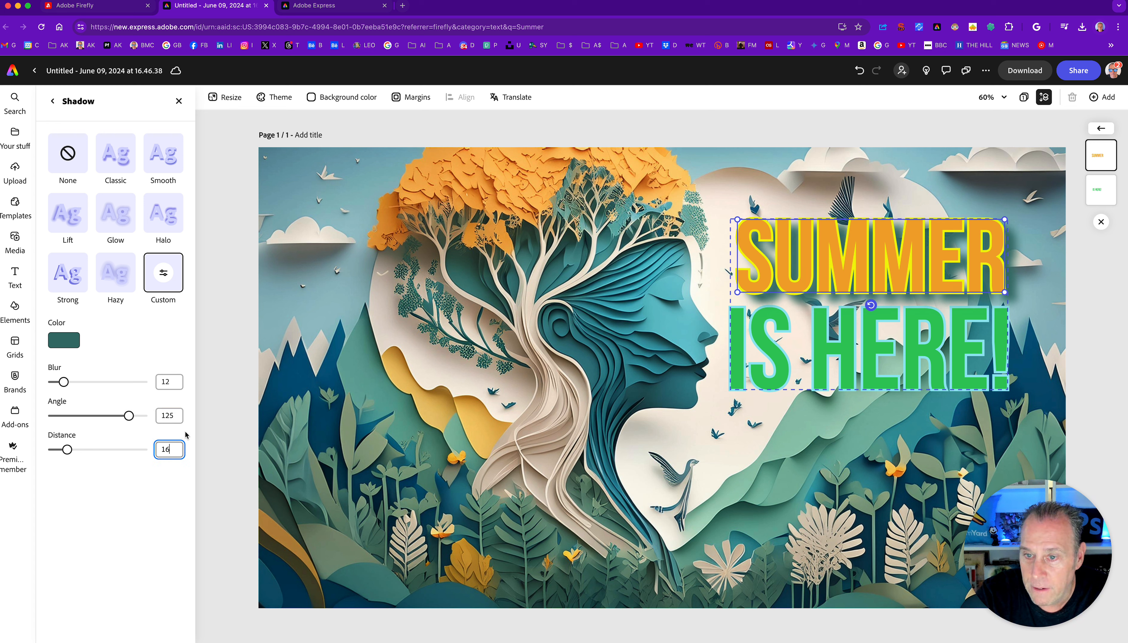
click(72, 450)
mouse_move(72, 450)
mouse_down()
mouse_move(50, 451)
mouse_move(186, 461)
mouse_move(56, 453)
mouse_up()
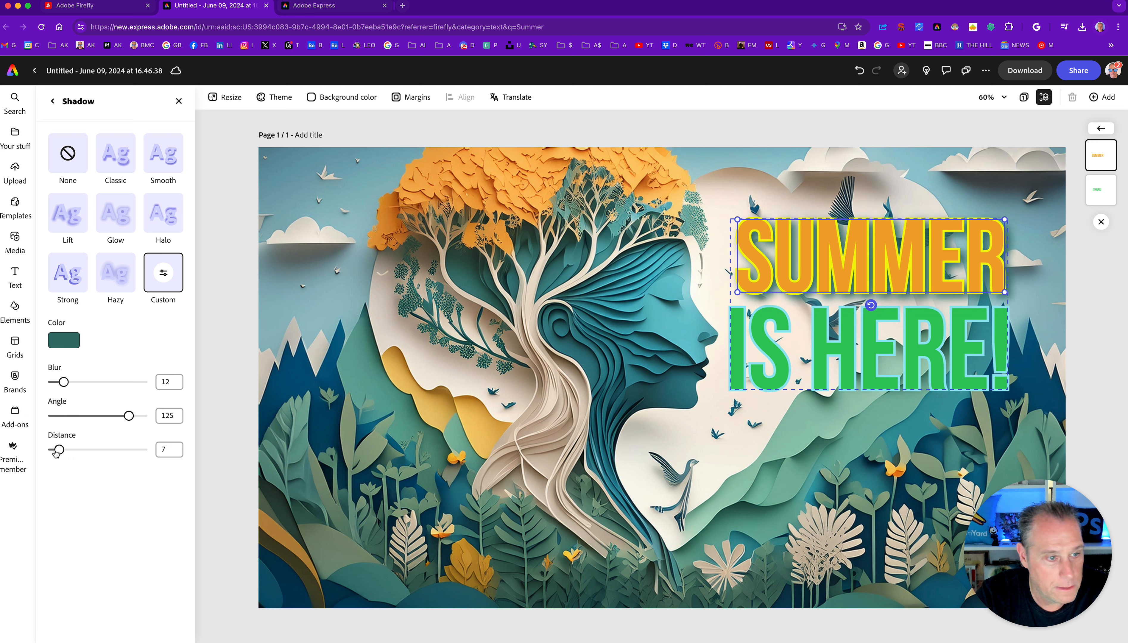
click(179, 102)
Step: Select the IS HERE! text within the headline group and apply the Classic shadow to it
click(862, 349)
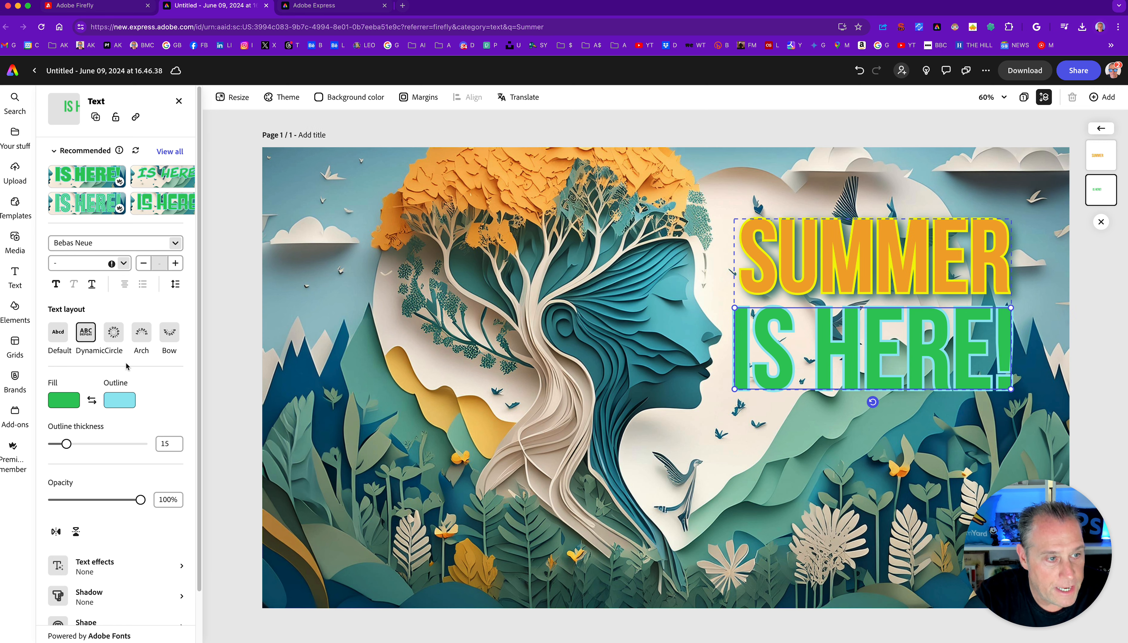
scroll(133, 422, down, 3)
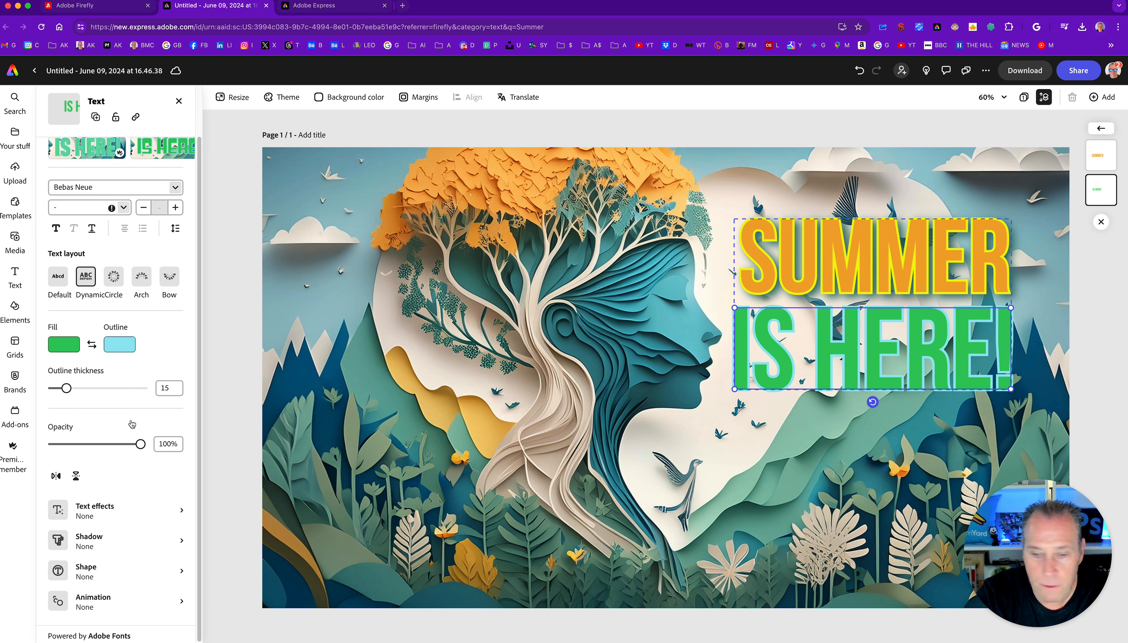
click(126, 605)
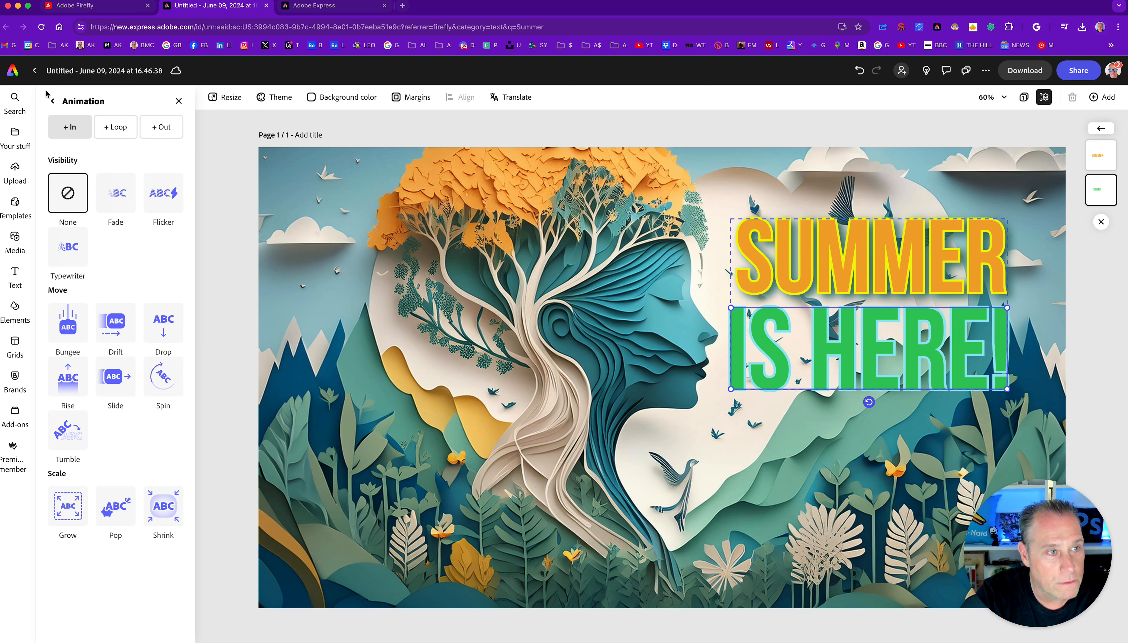
click(53, 102)
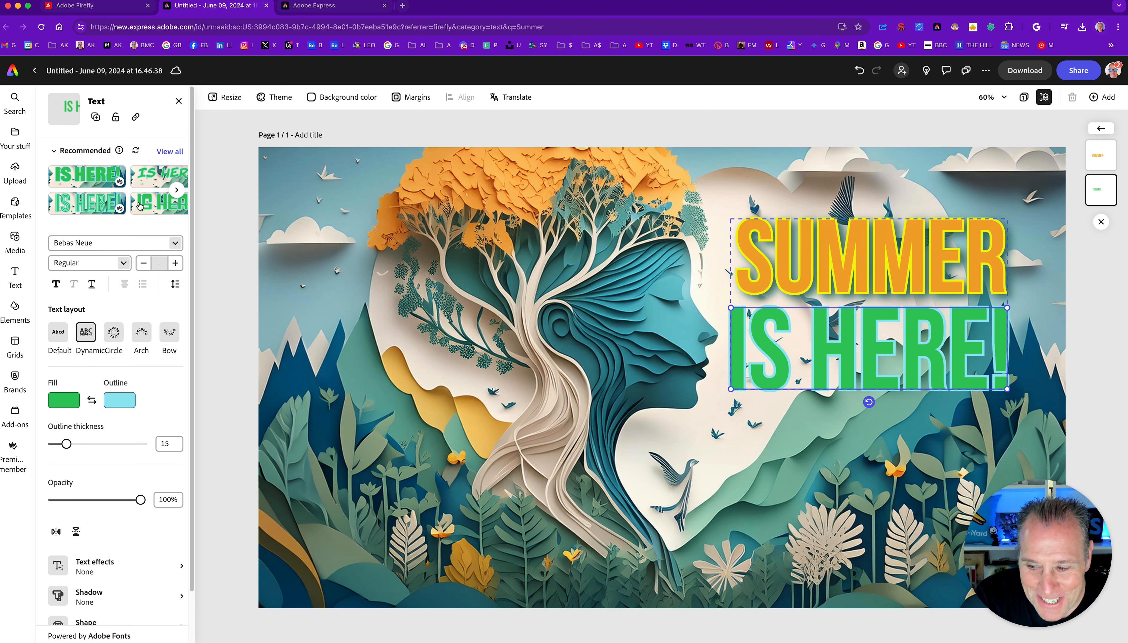
scroll(124, 543, down, 2)
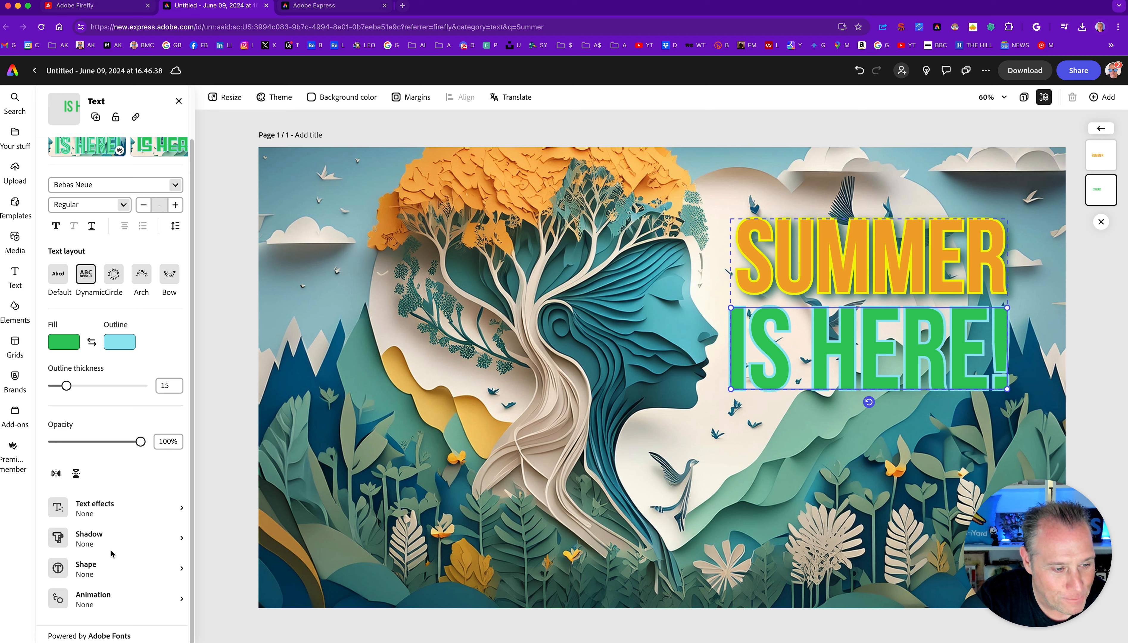
click(108, 538)
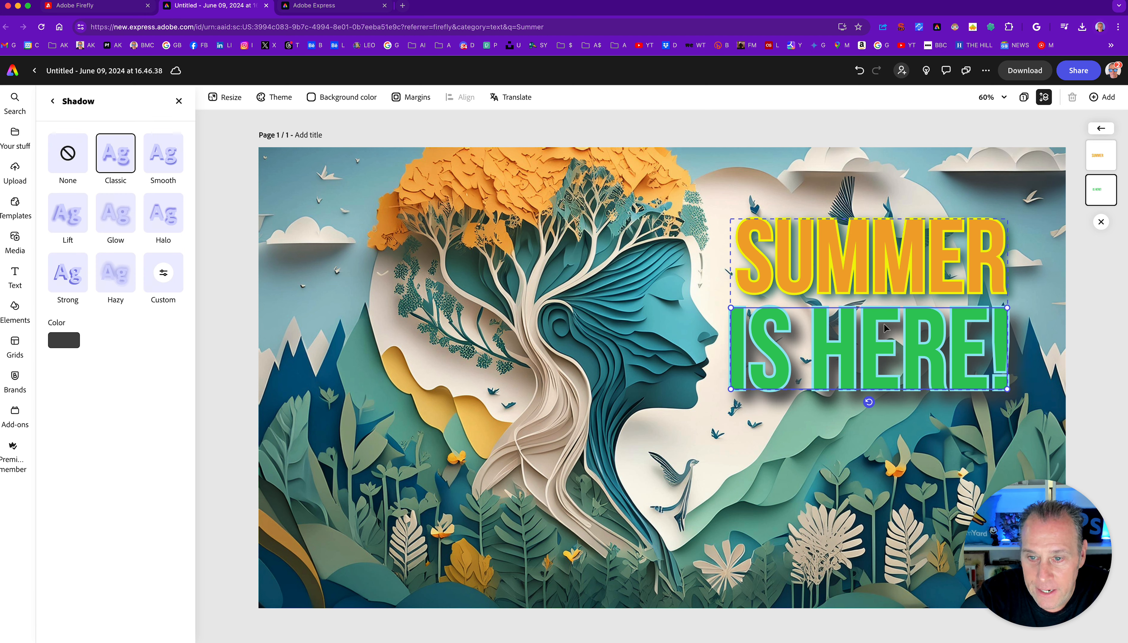
Step: Switch the IS HERE! shadow to Custom with blur 14, angle 125 and distance 10
click(173, 274)
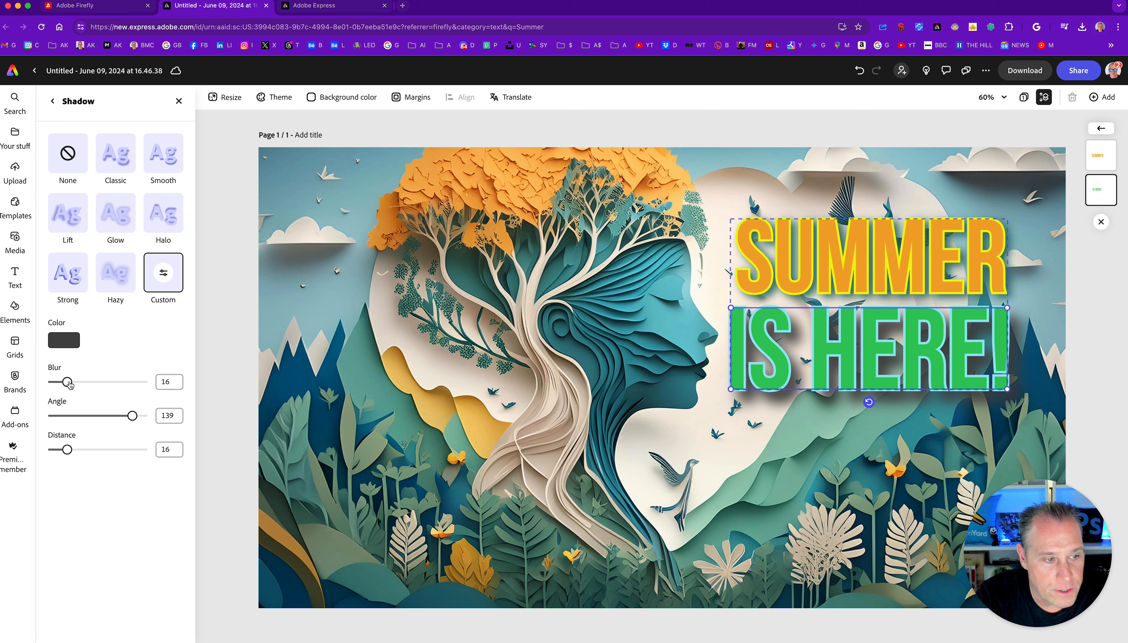
drag(67, 382, 64, 384)
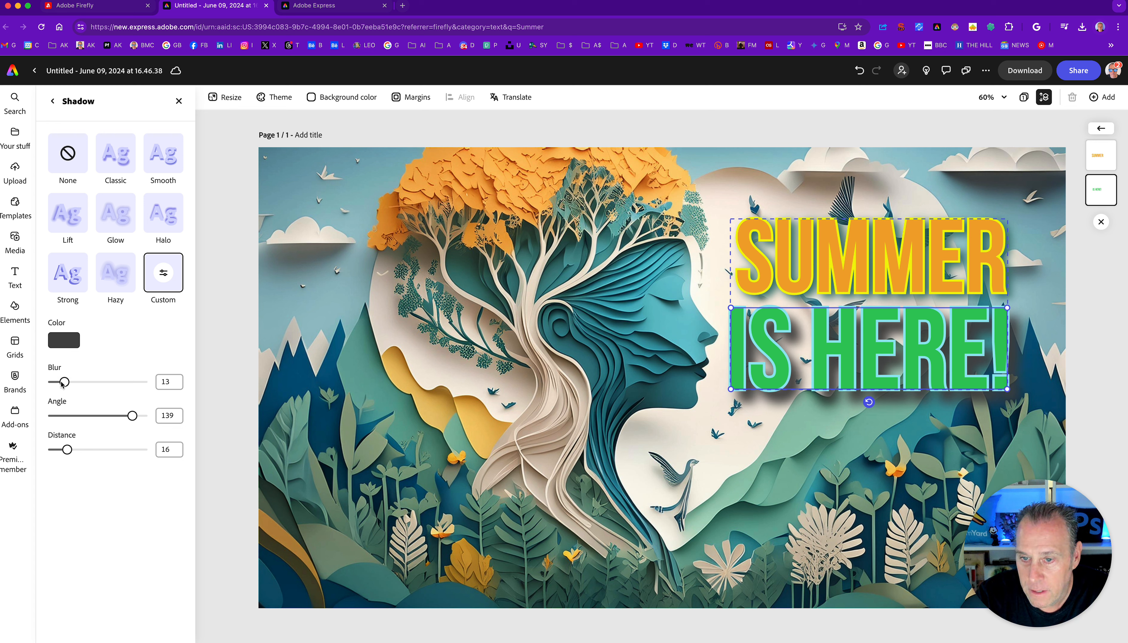
double_click(166, 417)
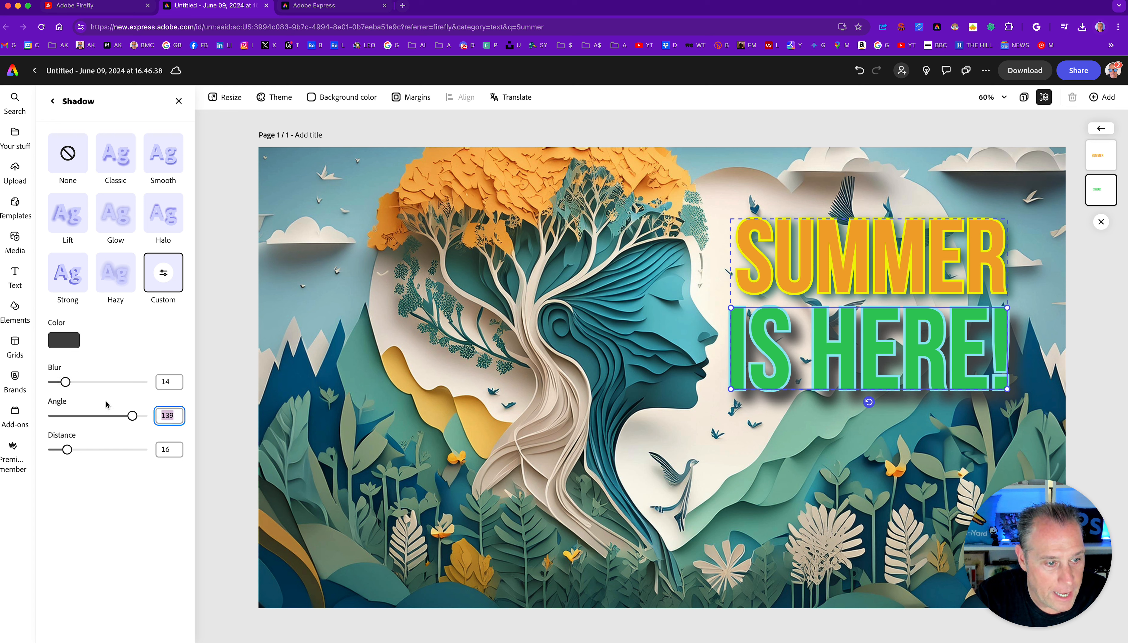
text(125)
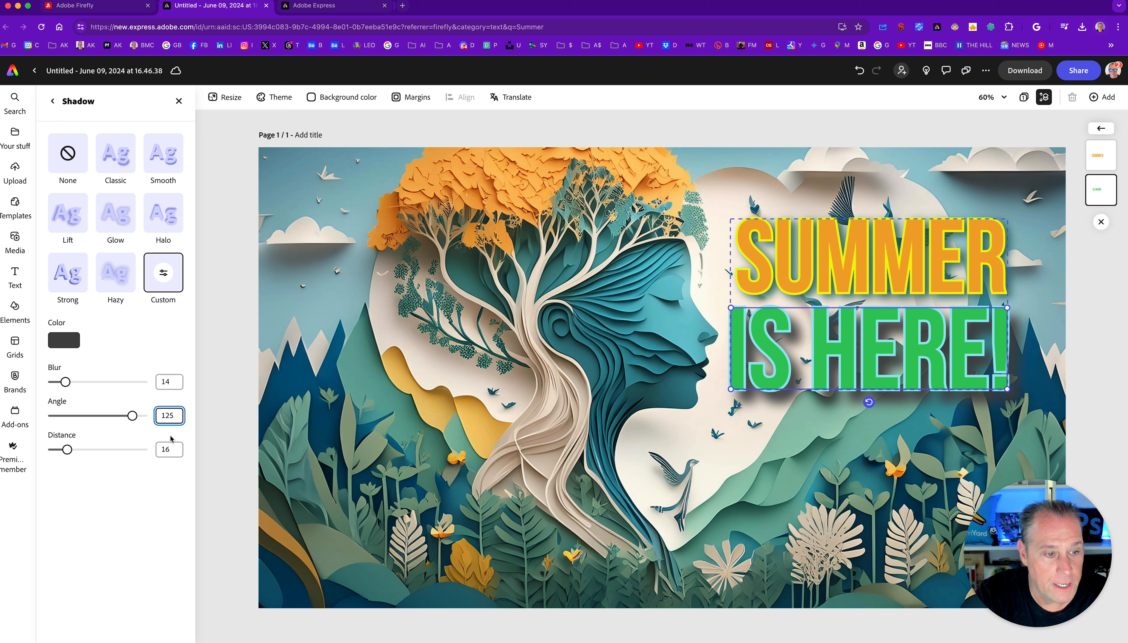
click(174, 449)
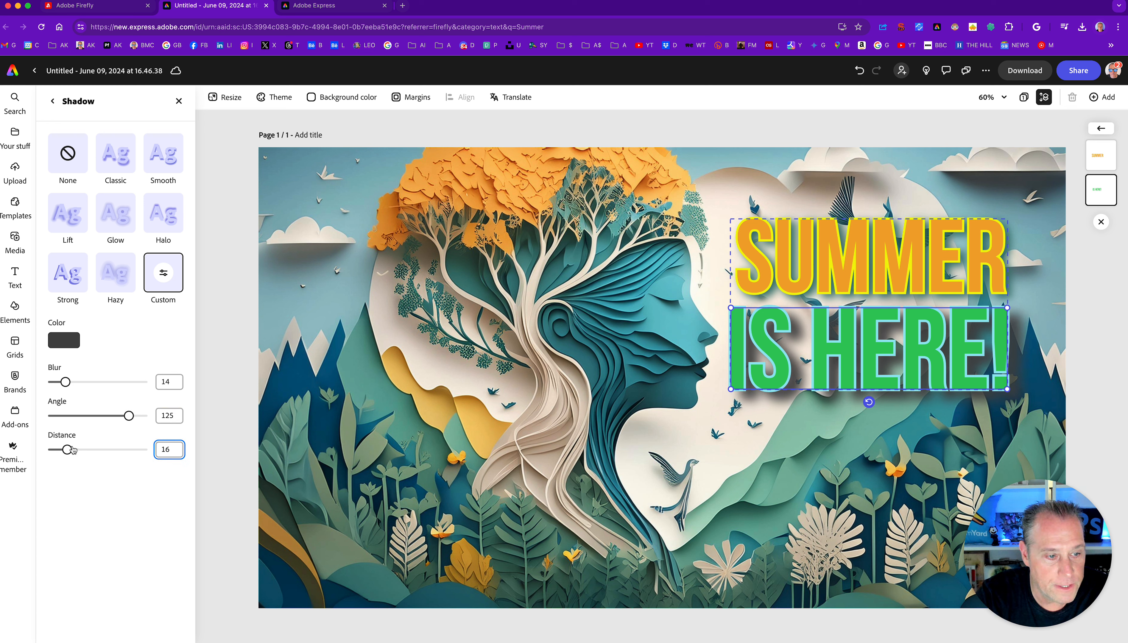
drag(67, 449, 60, 450)
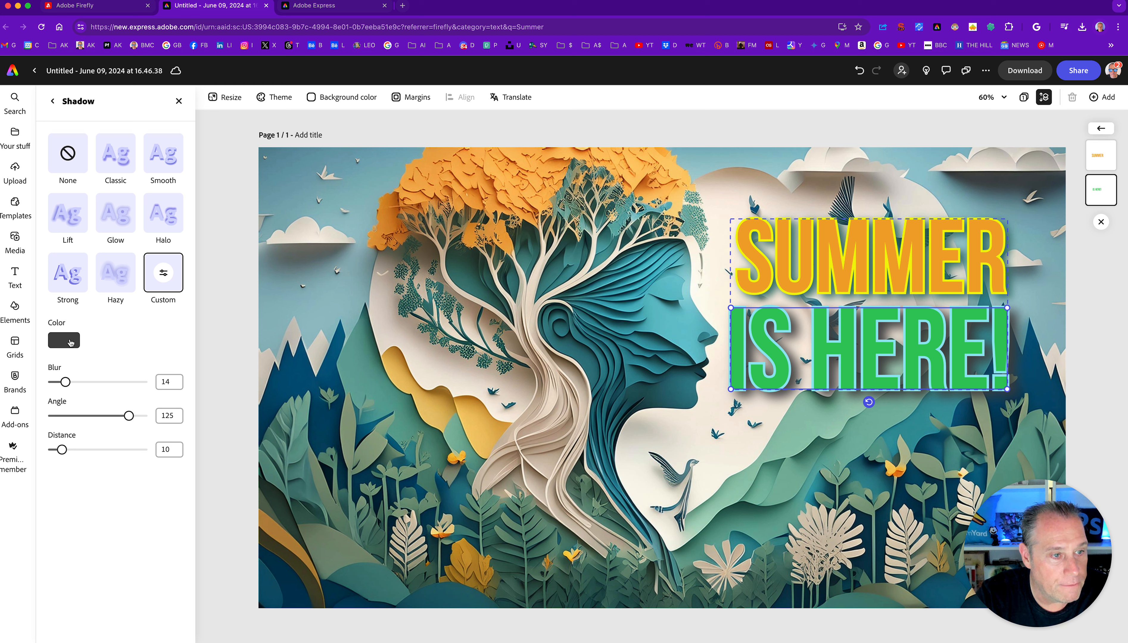
Step: Change the IS HERE! shadow color to dark teal, #057480, reduce its distance to 6, and deselect the text
click(70, 343)
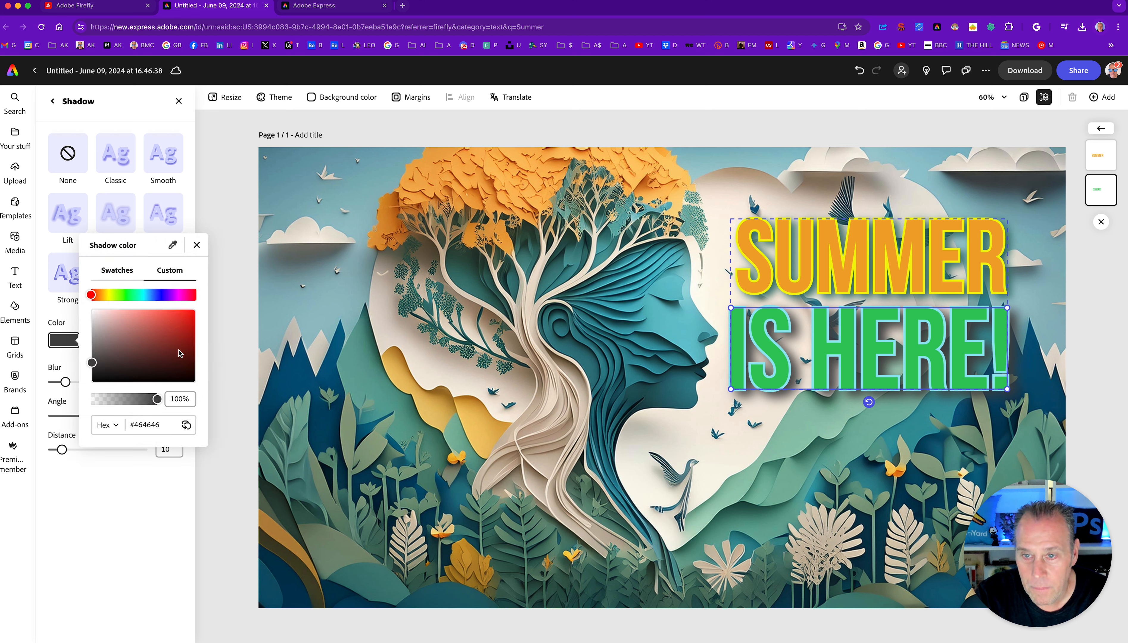
click(146, 294)
click(190, 321)
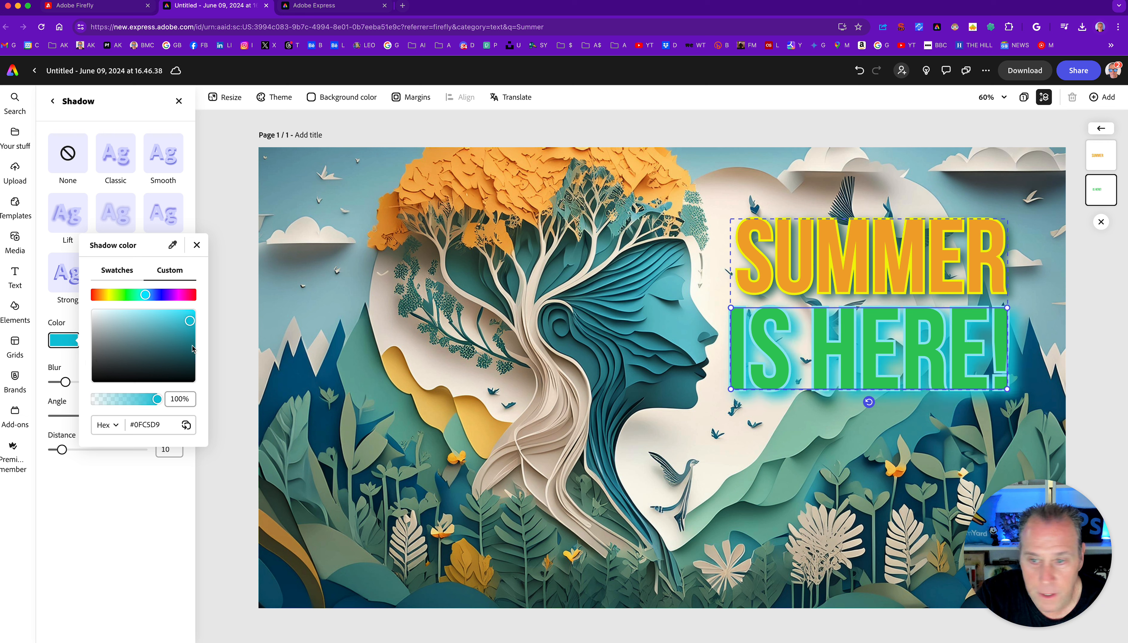
click(193, 348)
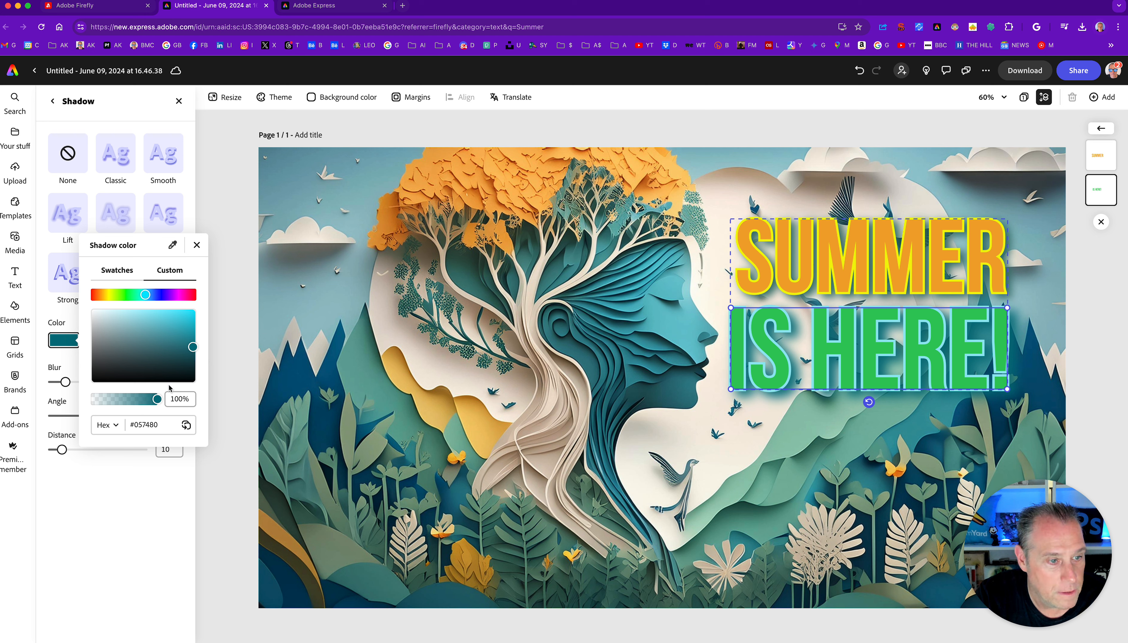
click(197, 245)
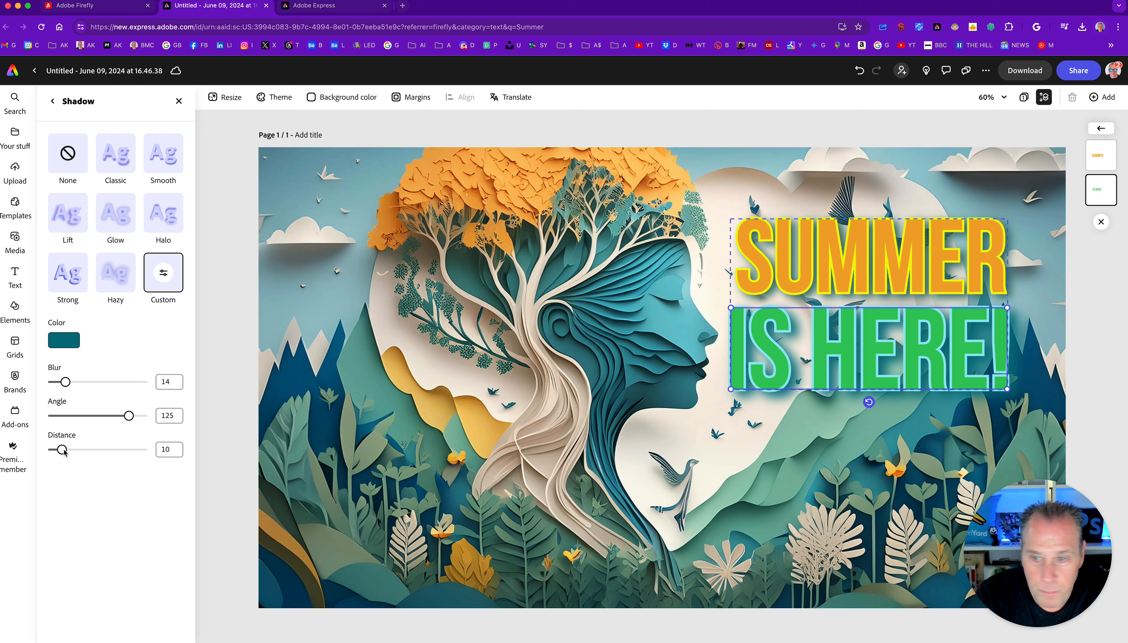
drag(64, 452, 54, 454)
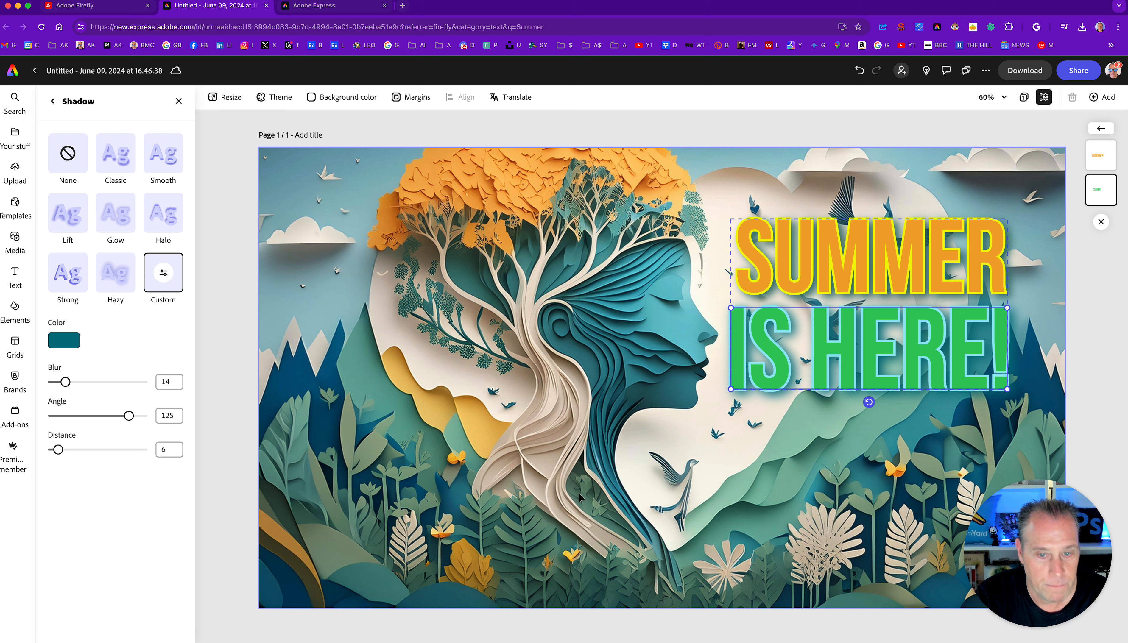
click(784, 452)
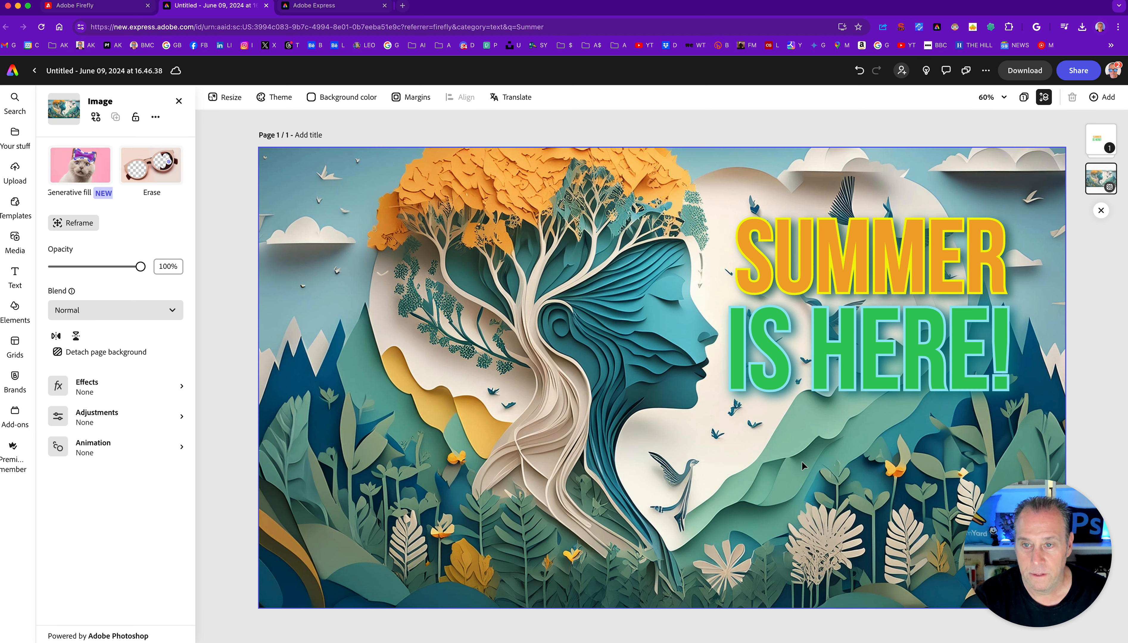
Step: Move the whole headline group slightly down on the page and apply the Drift in-animation to it
click(903, 268)
drag(904, 267, 905, 275)
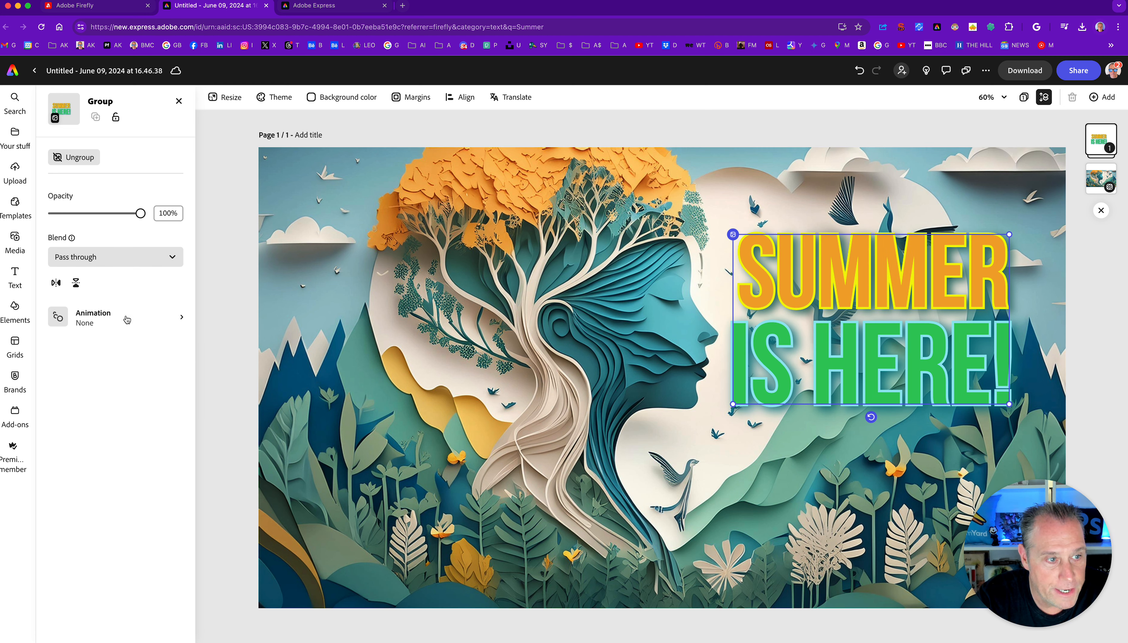
click(114, 324)
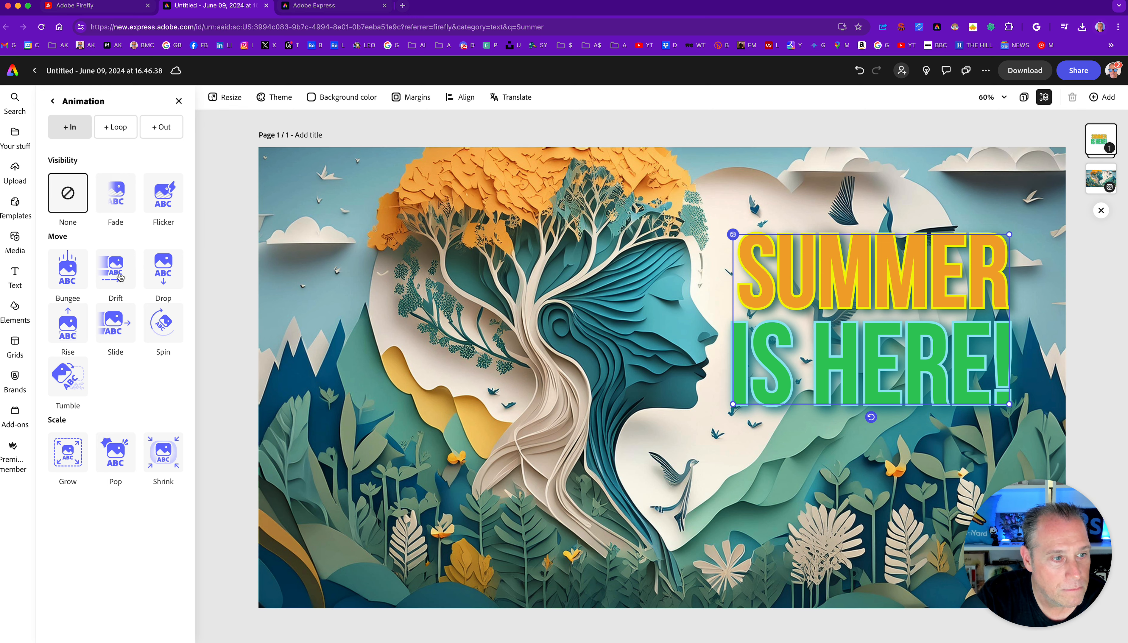
click(116, 273)
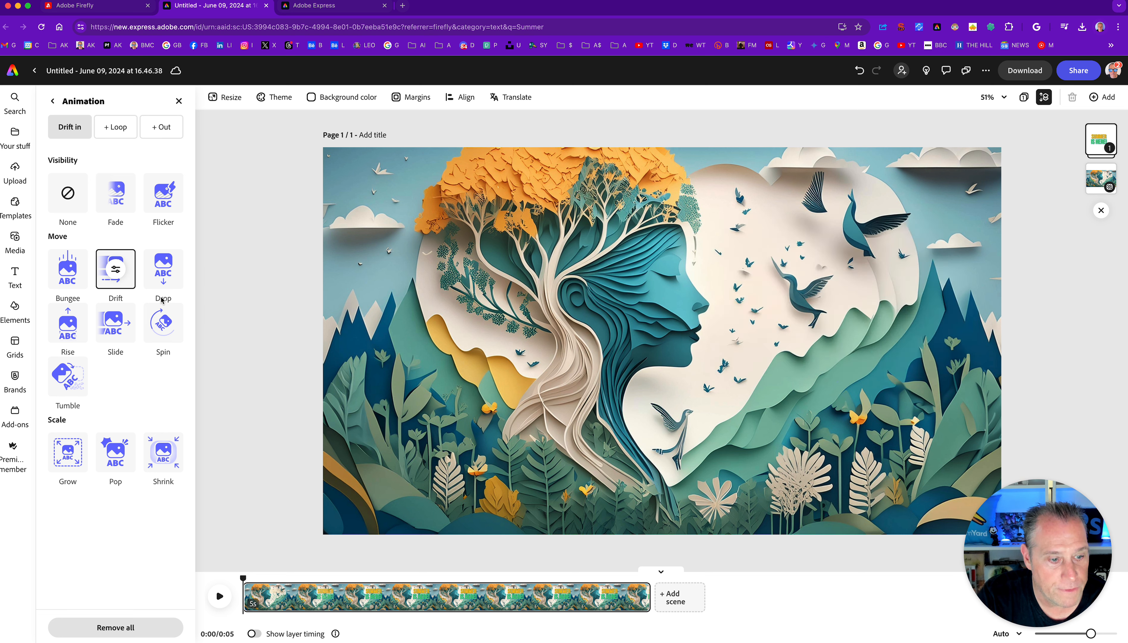
Step: Set the headline's Drift animation to a 4 s duration, Smooth personality and leftward direction
click(118, 271)
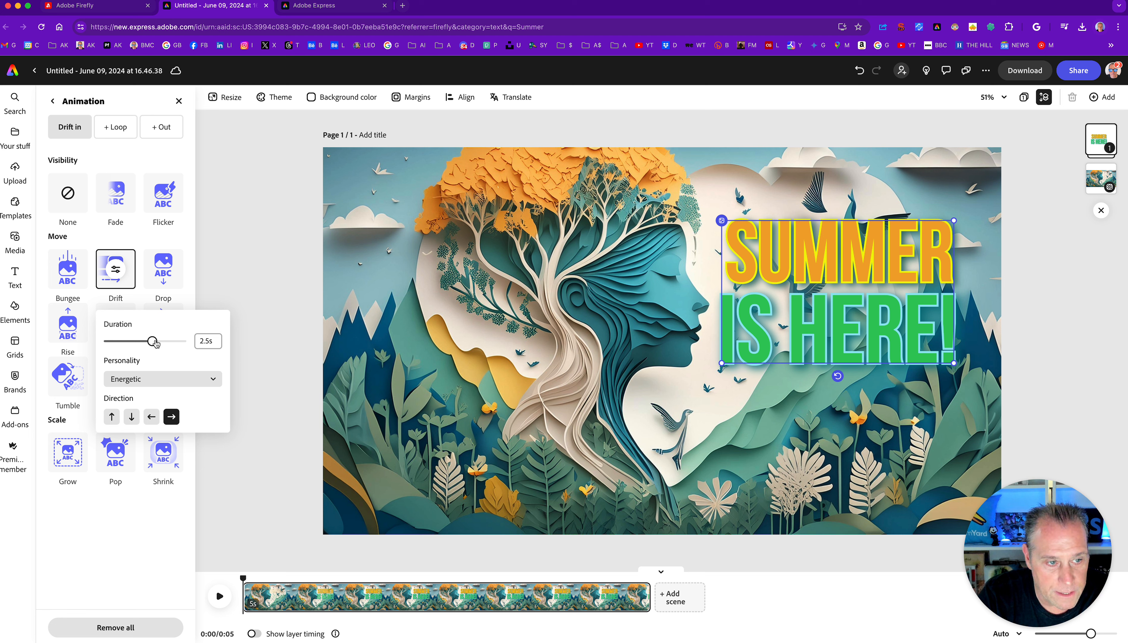
drag(154, 342, 181, 341)
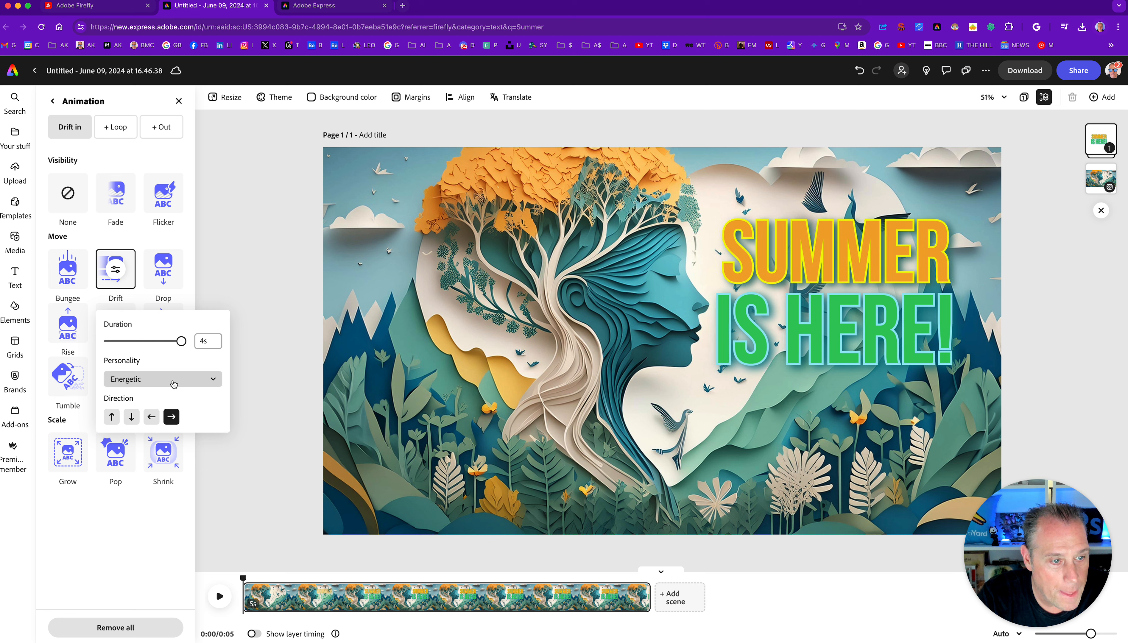
click(173, 381)
click(149, 416)
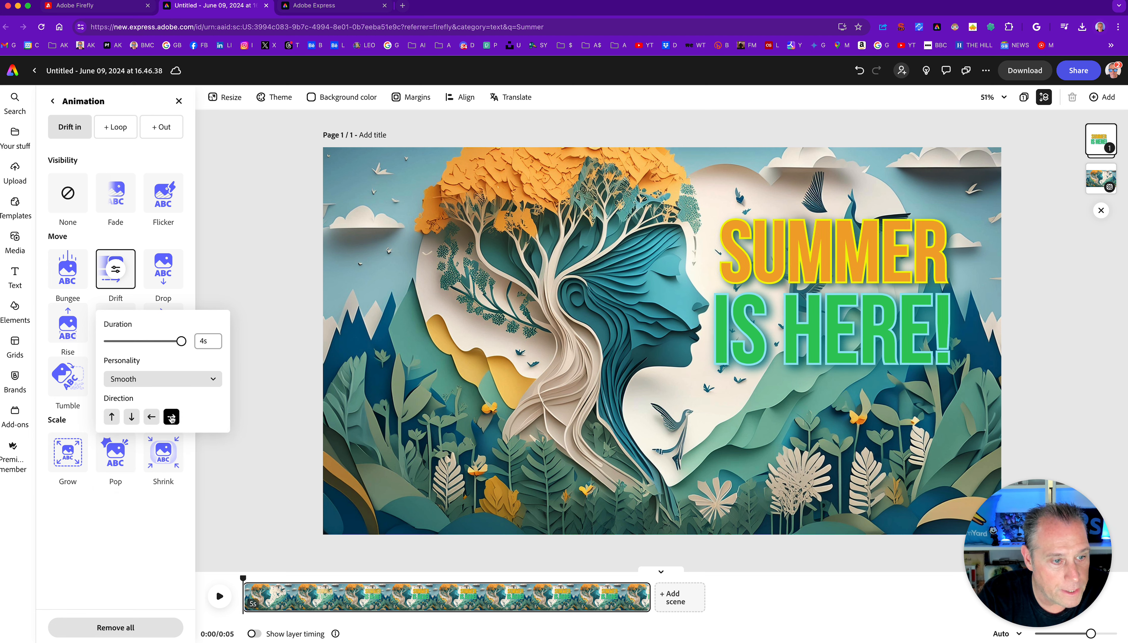
click(152, 417)
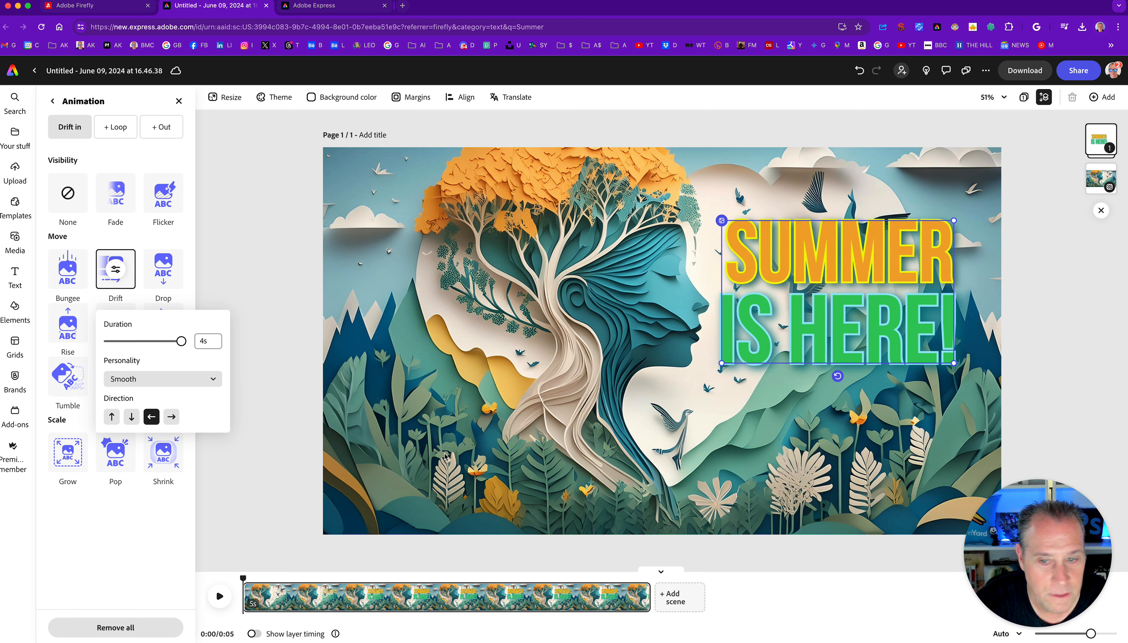
click(783, 600)
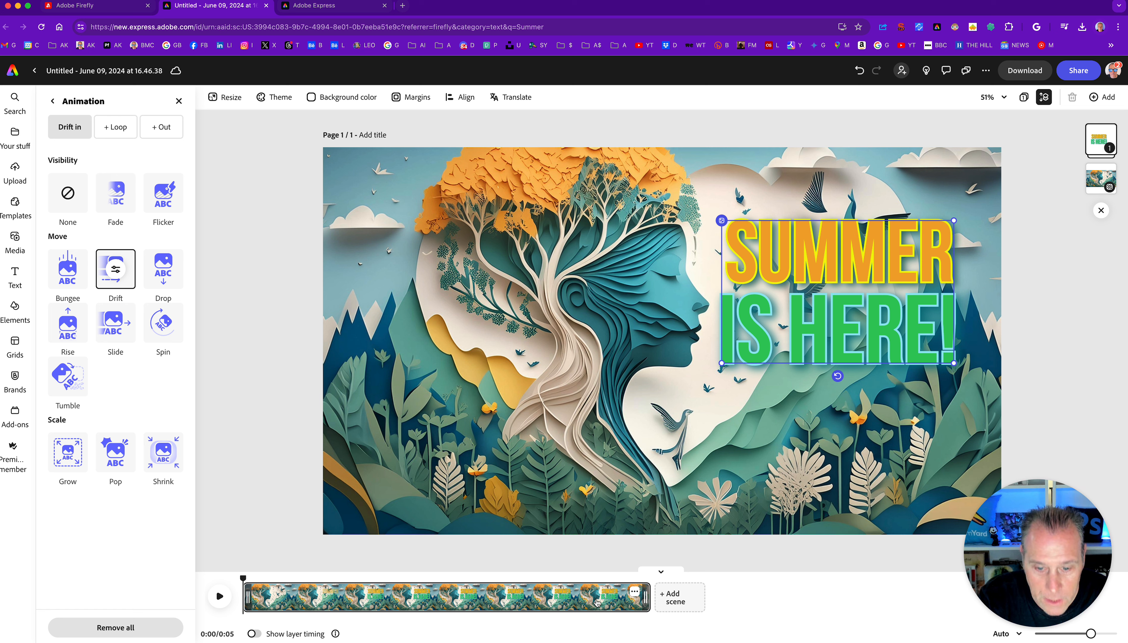
Step: Shorten the scene to 4 seconds in the timeline and play the animation
drag(647, 598, 231, 560)
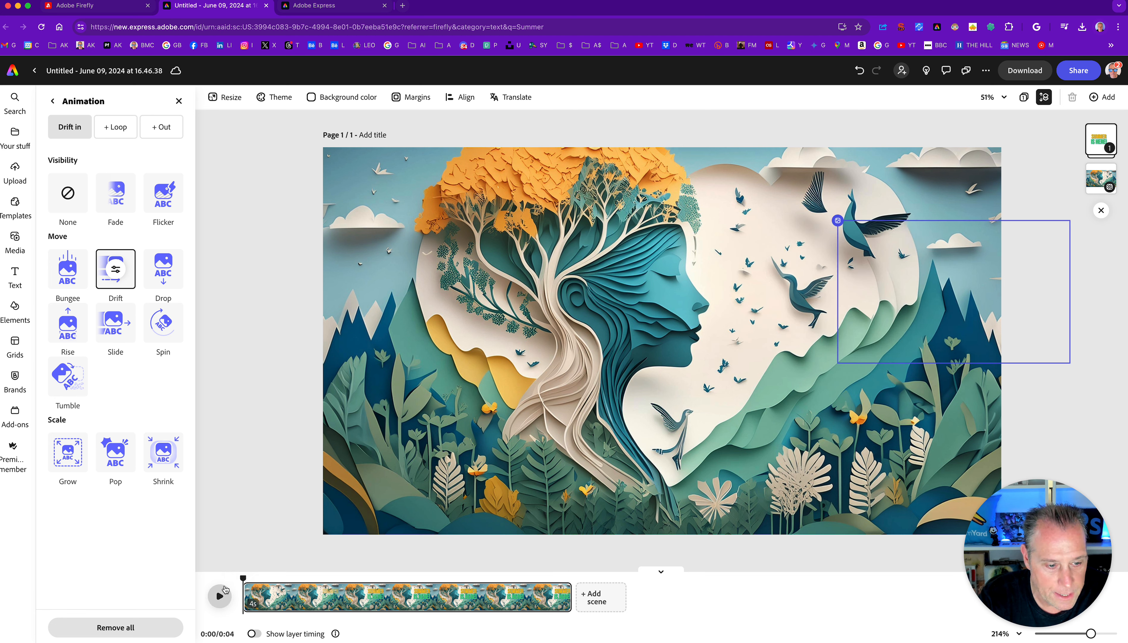
click(221, 596)
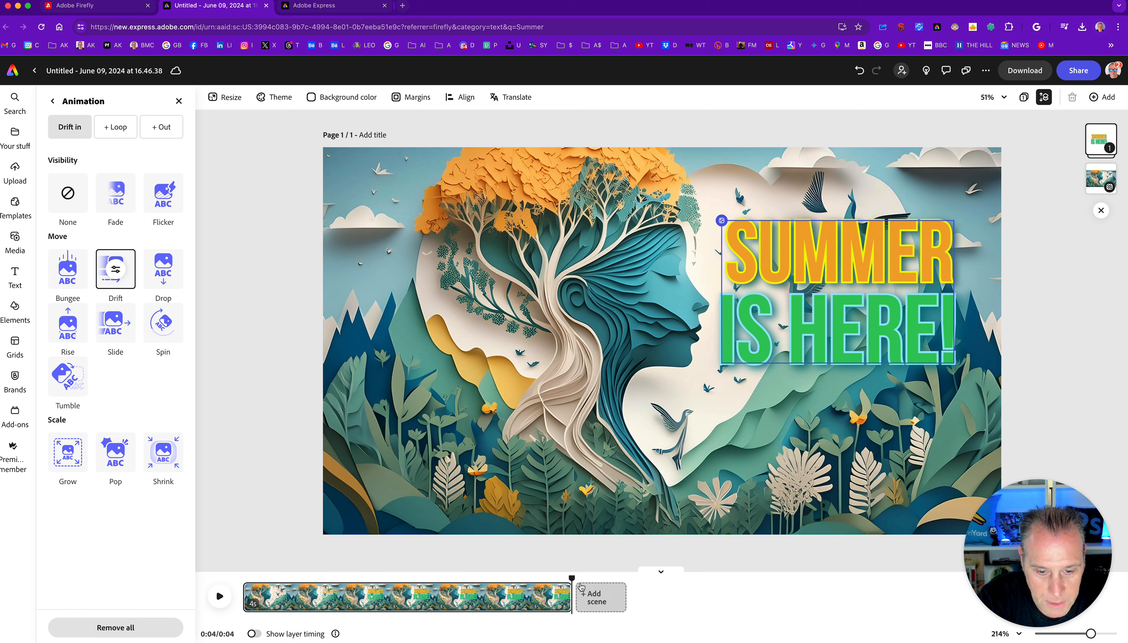
Step: Replay the scene from its start and download it as an MP4 at the Custom (Original size) resolution
drag(571, 578, 241, 556)
click(218, 597)
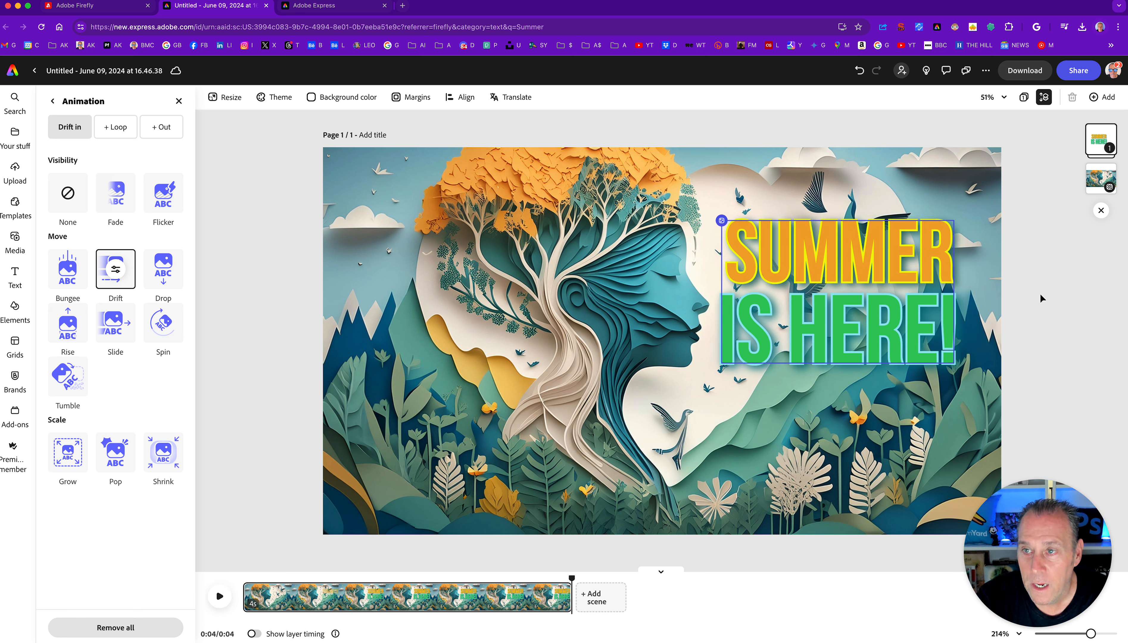
click(1025, 71)
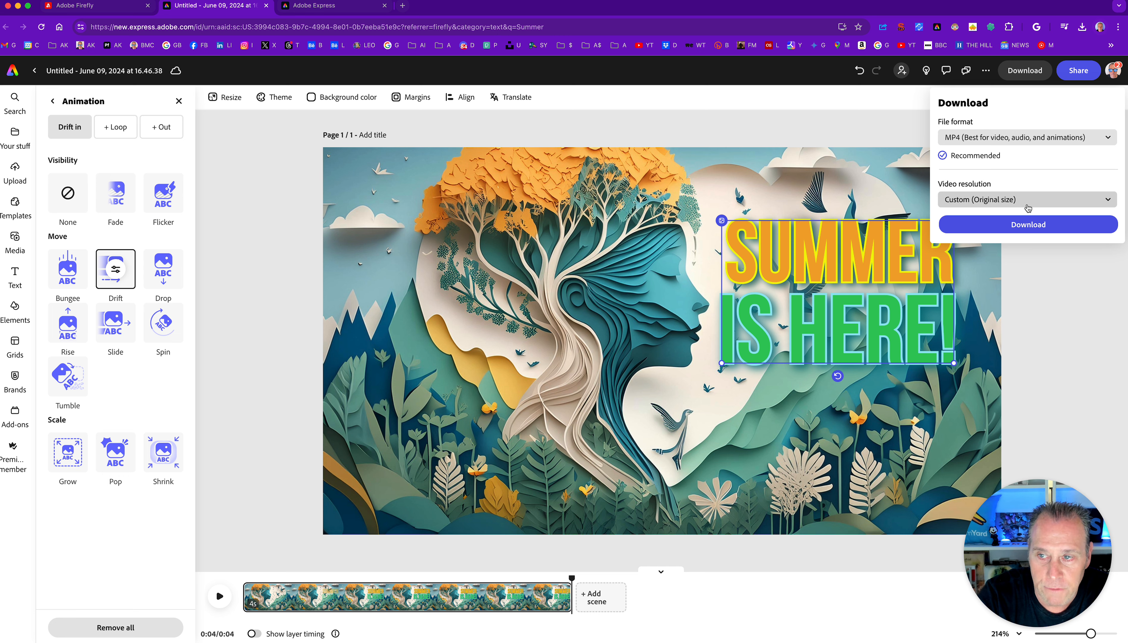
click(1031, 226)
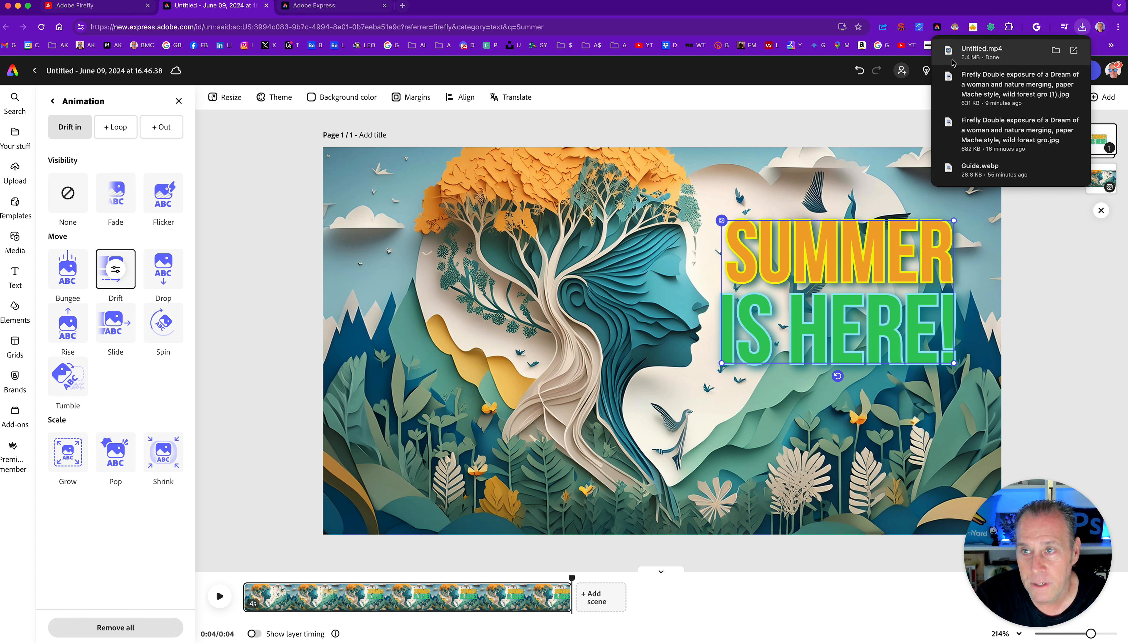
Step: Rename the project "Summer is Here!" and download it again as an MP4 at original size
click(106, 72)
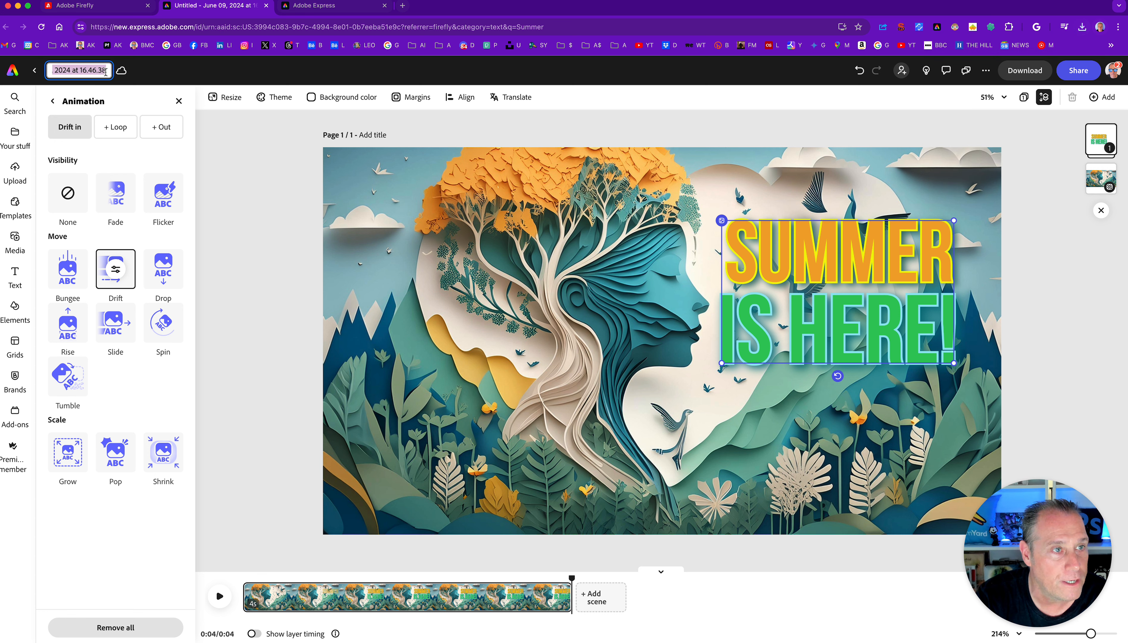
text(Summer is Here!)
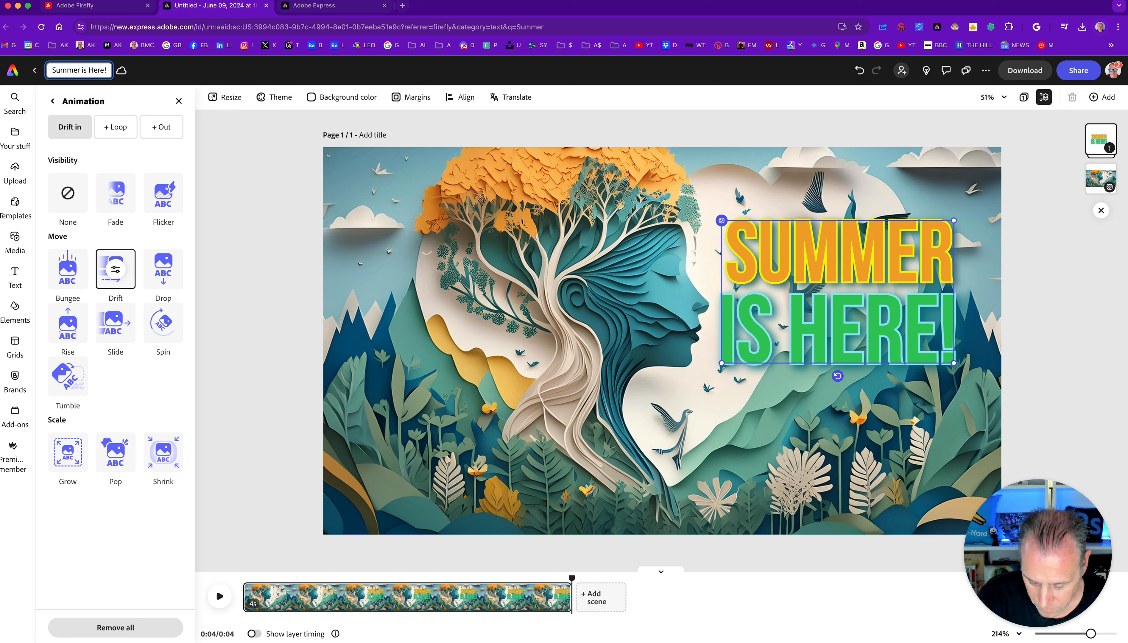
key(Return)
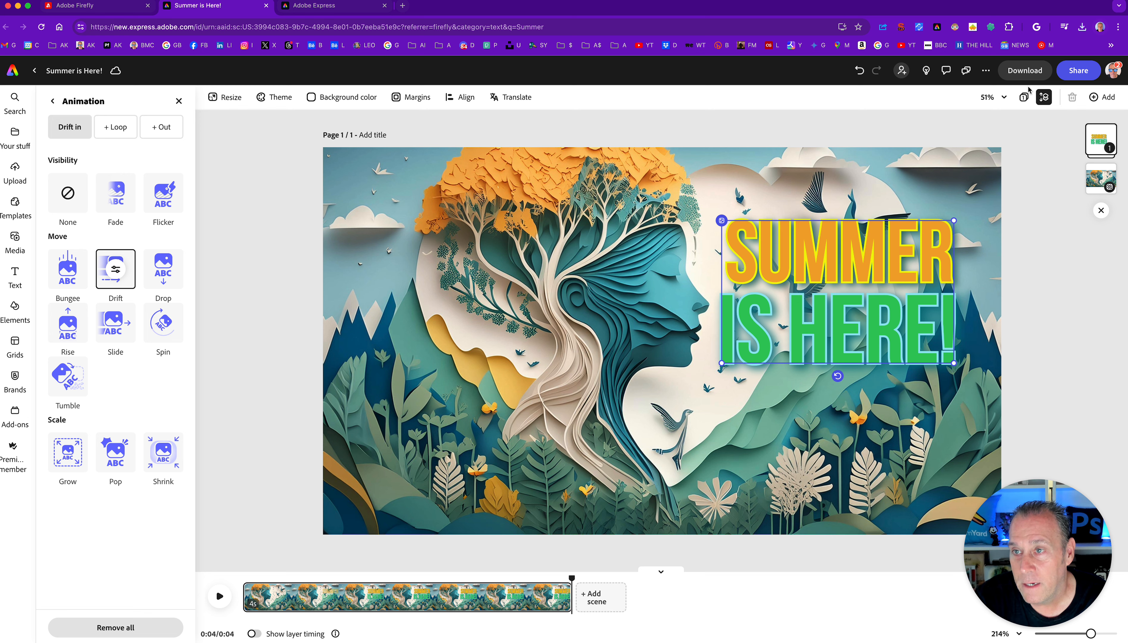
click(1025, 70)
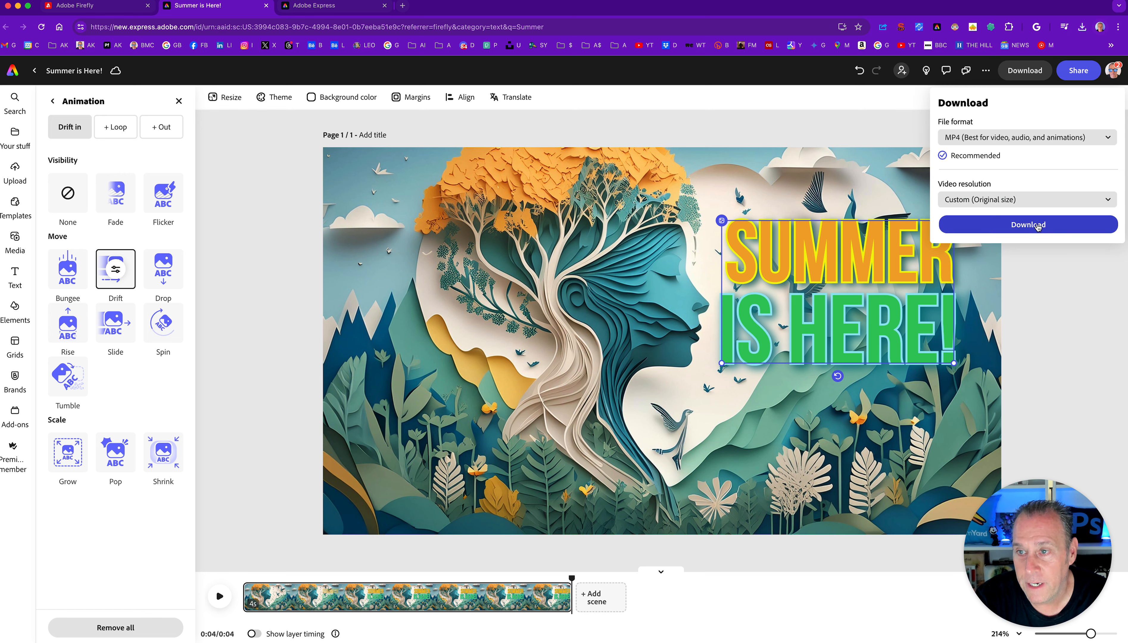
click(1067, 222)
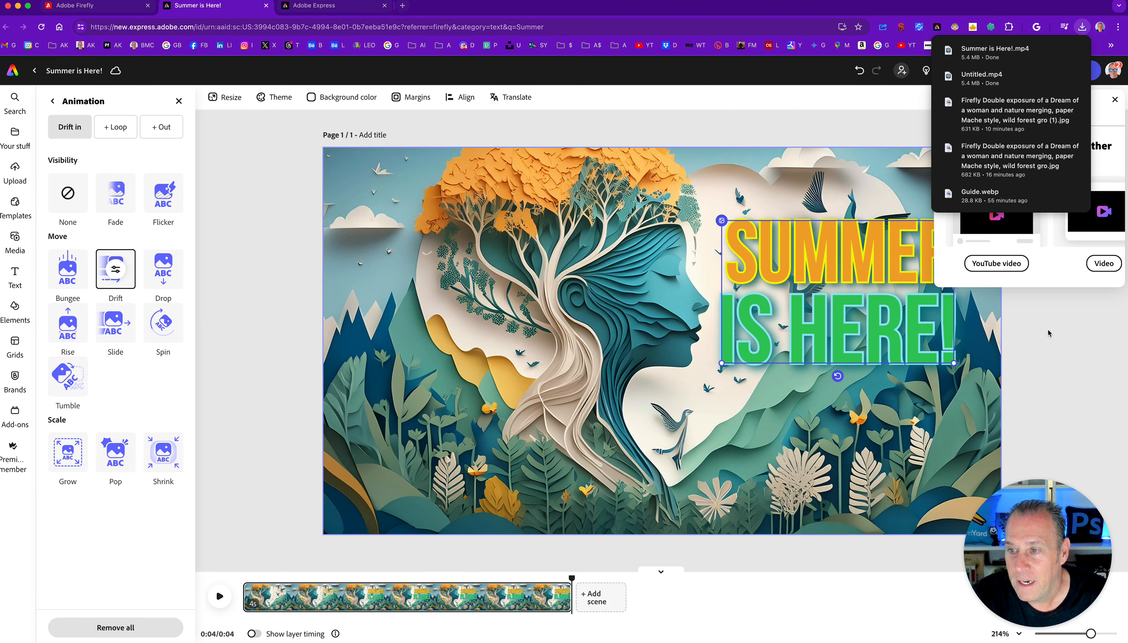
click(1052, 331)
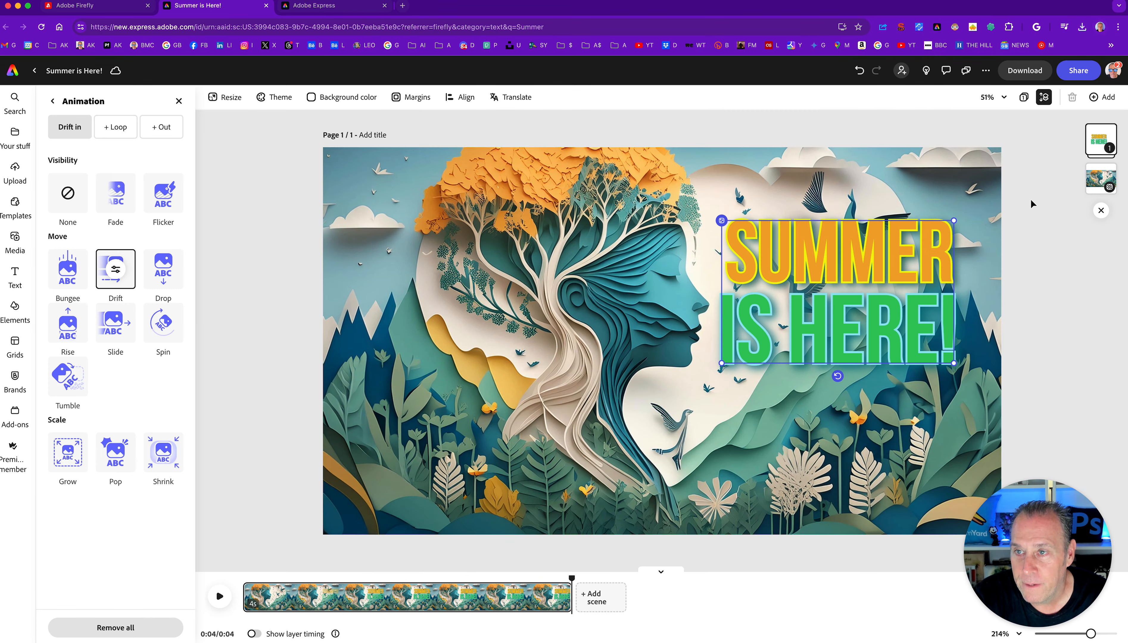
Step: Download the design as a PNG image and close the download options
click(1024, 71)
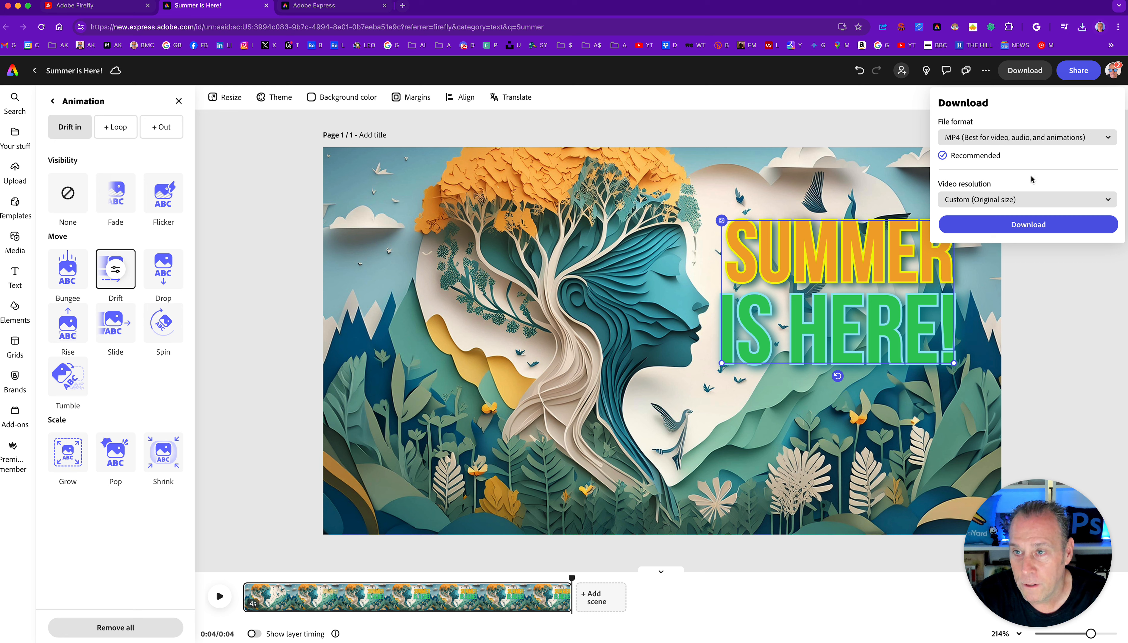
click(1032, 137)
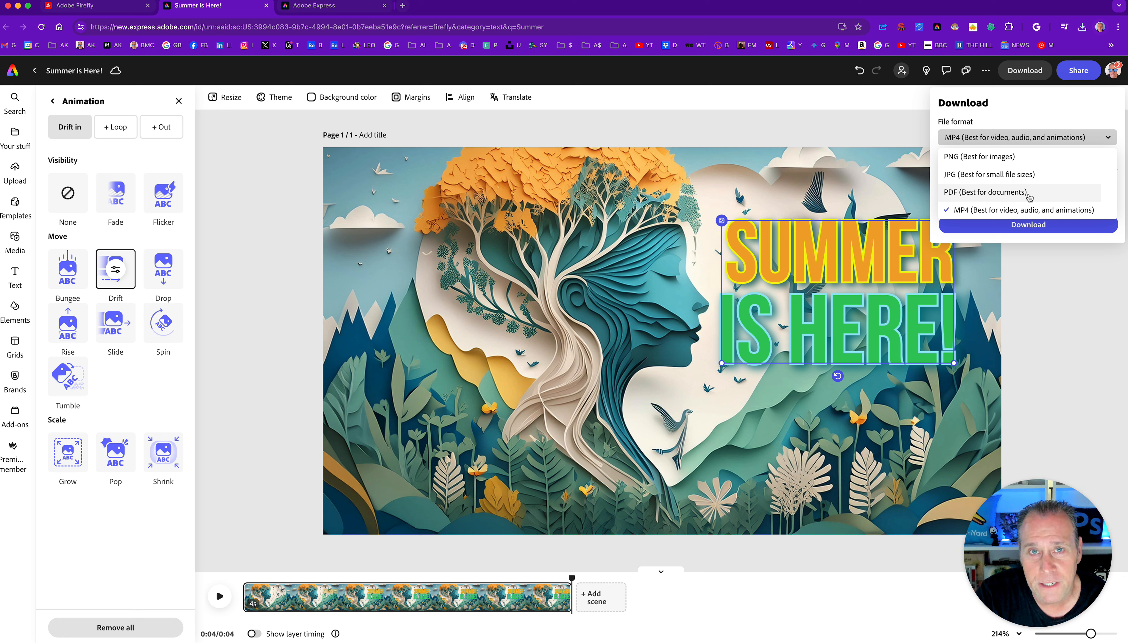
click(989, 157)
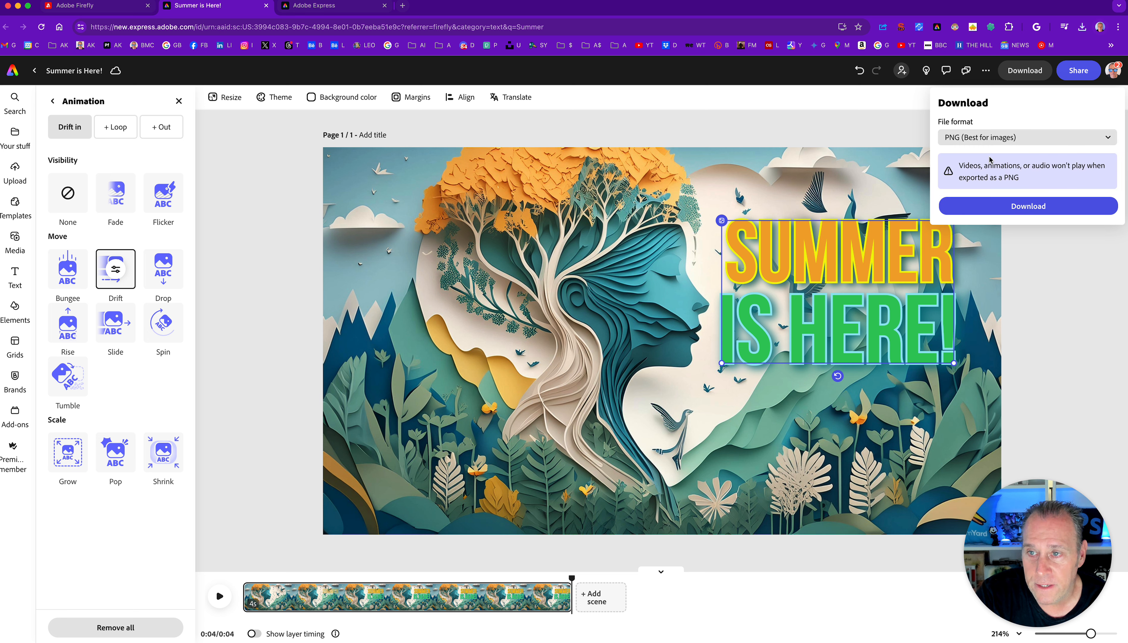
click(1035, 208)
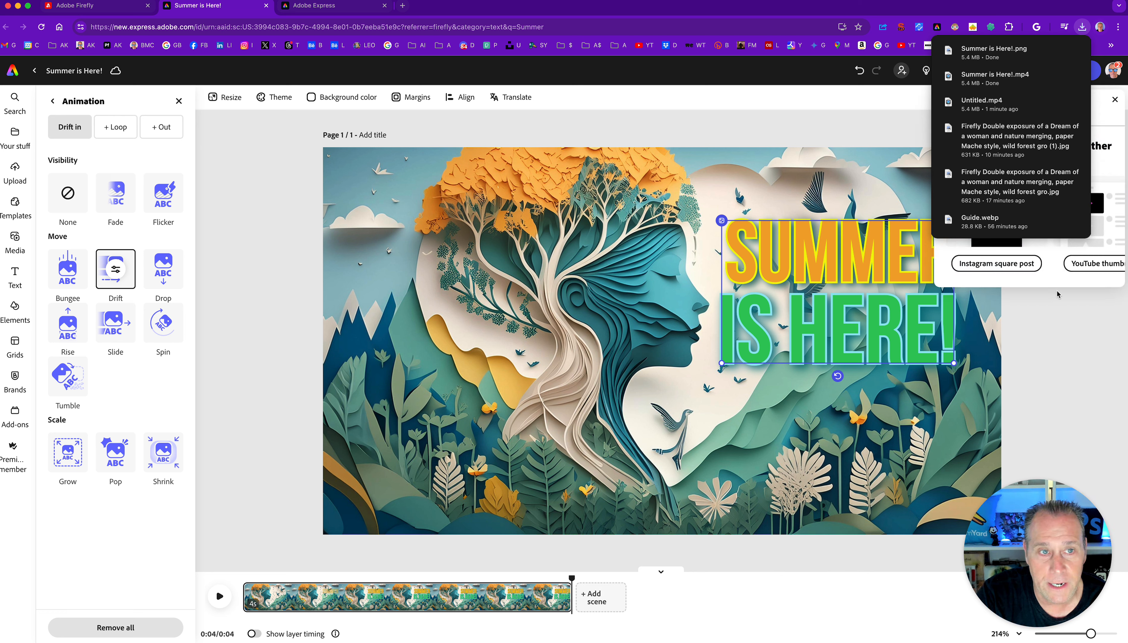
click(1056, 291)
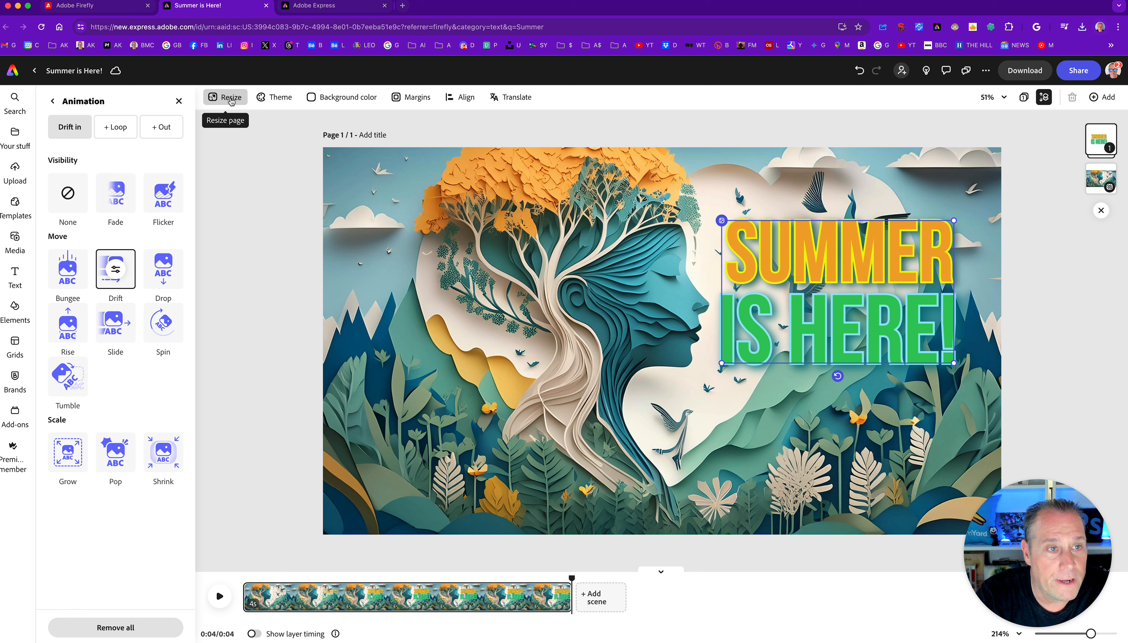
Step: Select the Instagram square post (1080 x 1080px) and YouTube thumbnail (1280 x 720px) formats for resizing the page
click(231, 101)
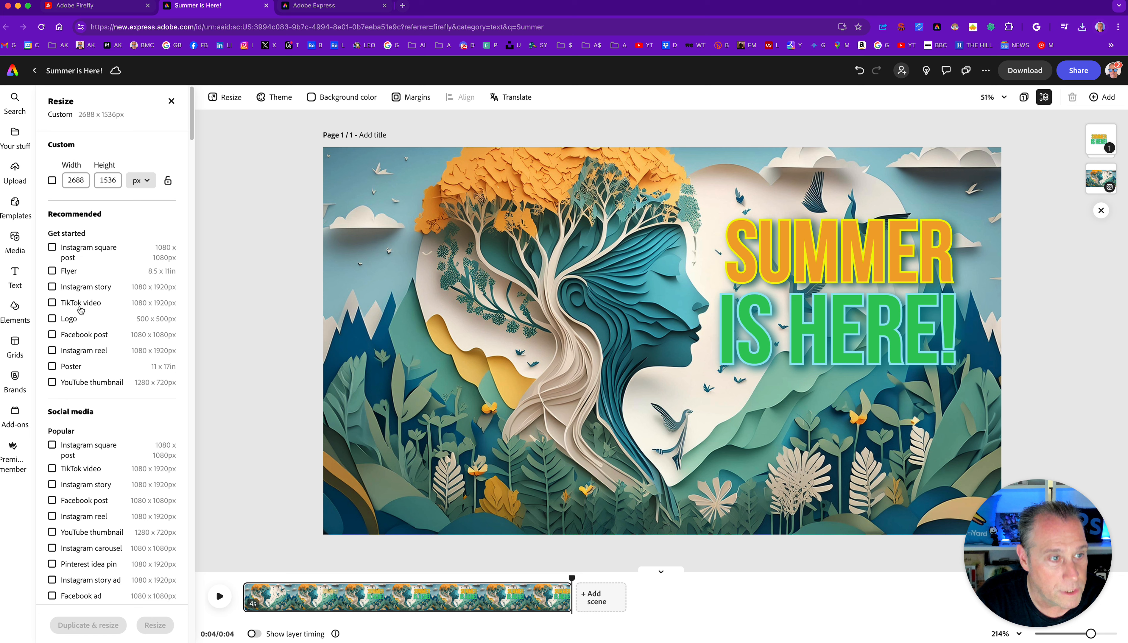
scroll(126, 357, down, 5)
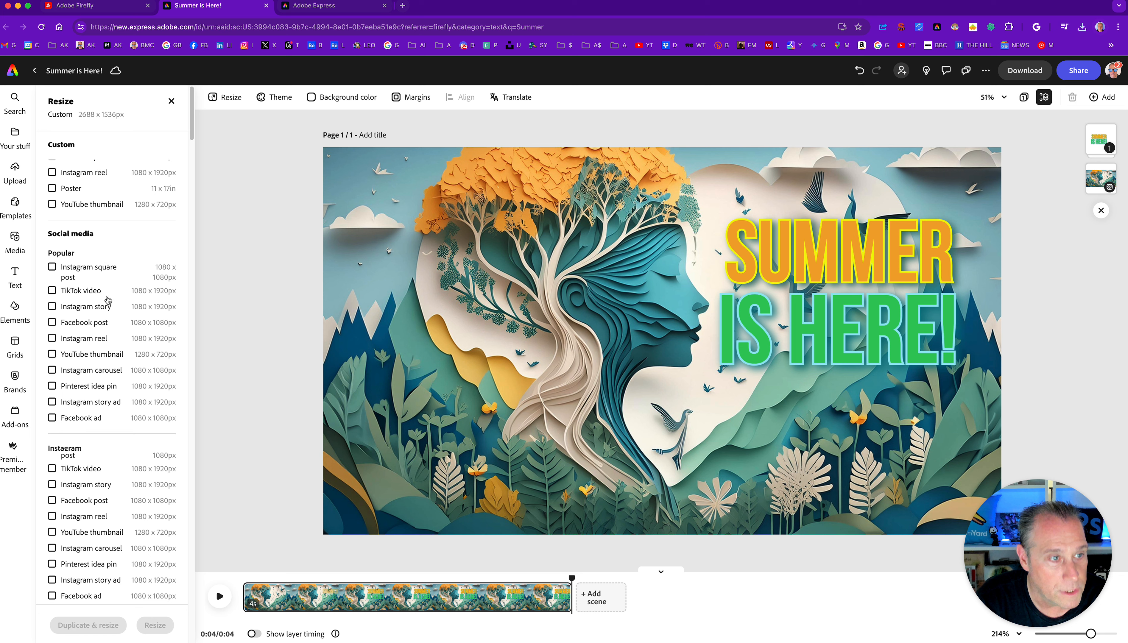
scroll(125, 344, up, 5)
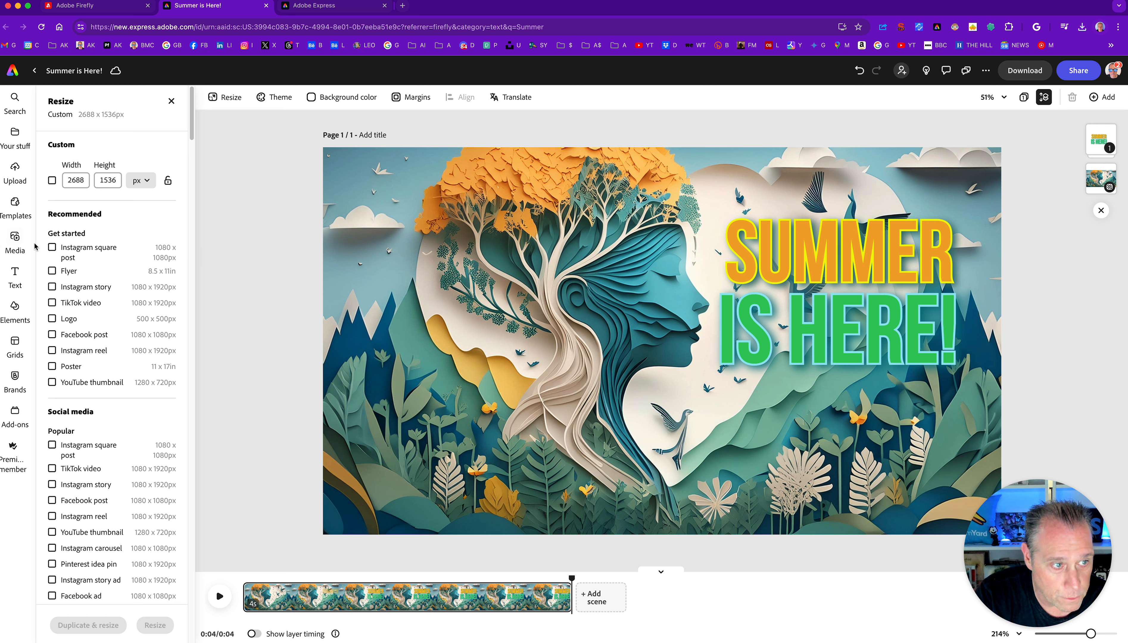
click(53, 248)
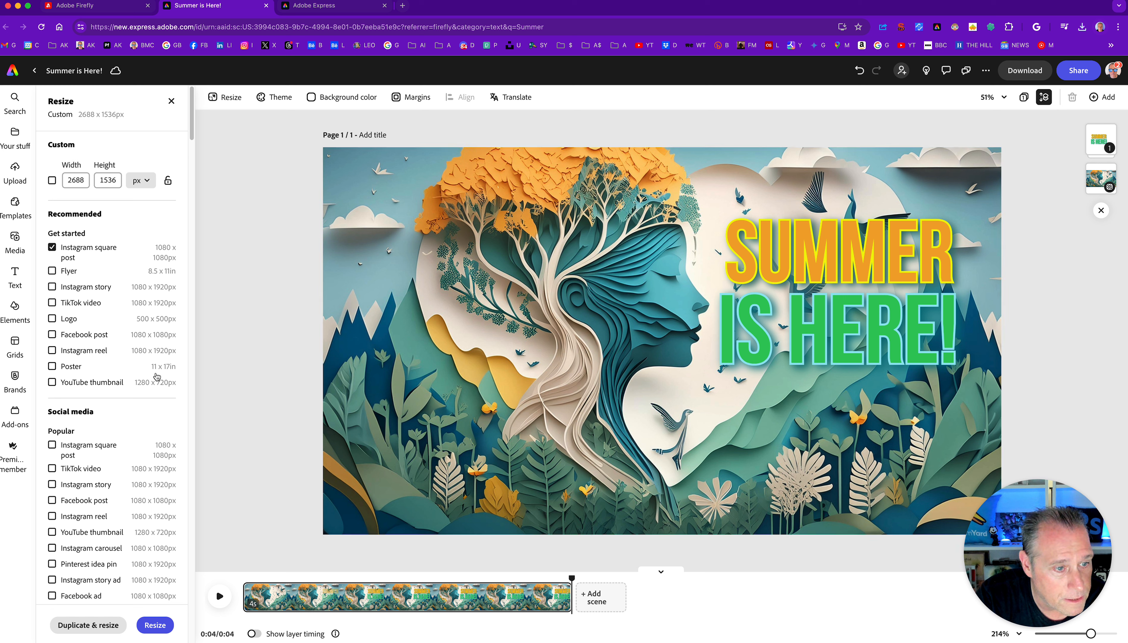
click(52, 382)
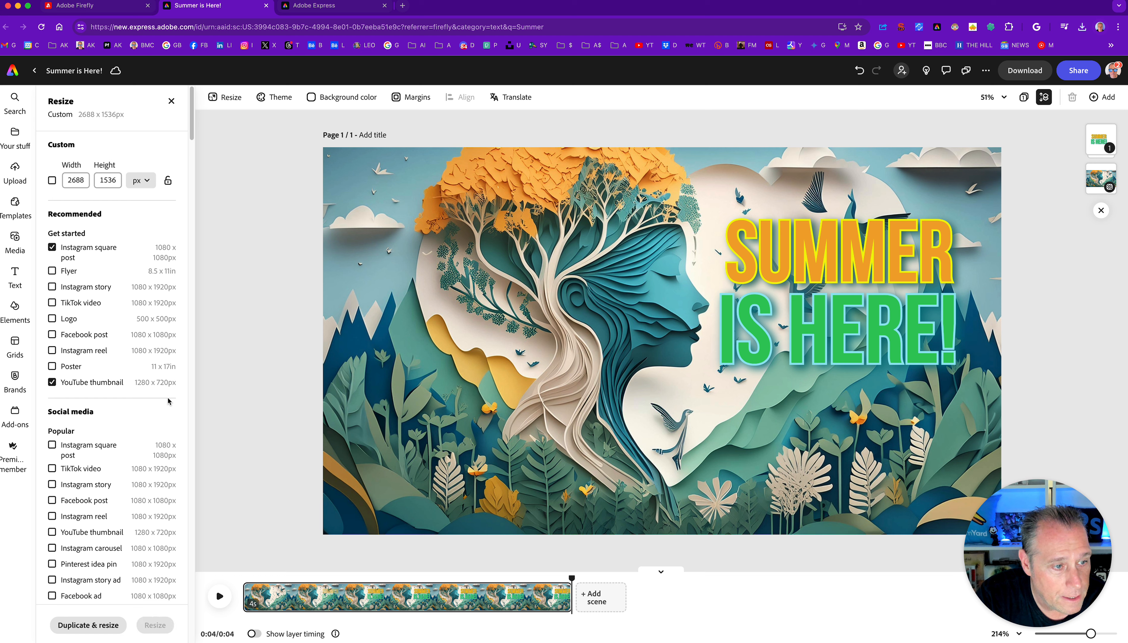
Step: Add the Facebook profile cover size (851 x 315px) to the selected formats, and duplicate and resize the page to all of them
scroll(140, 474, down, 1)
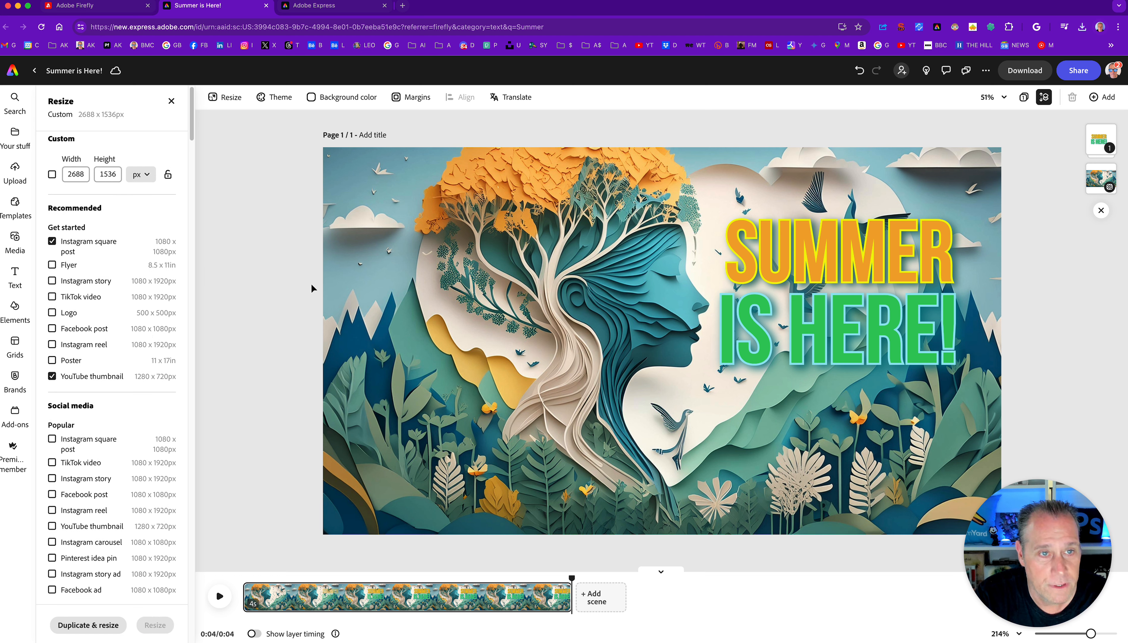
scroll(135, 428, down, 2)
scroll(135, 428, down, 8)
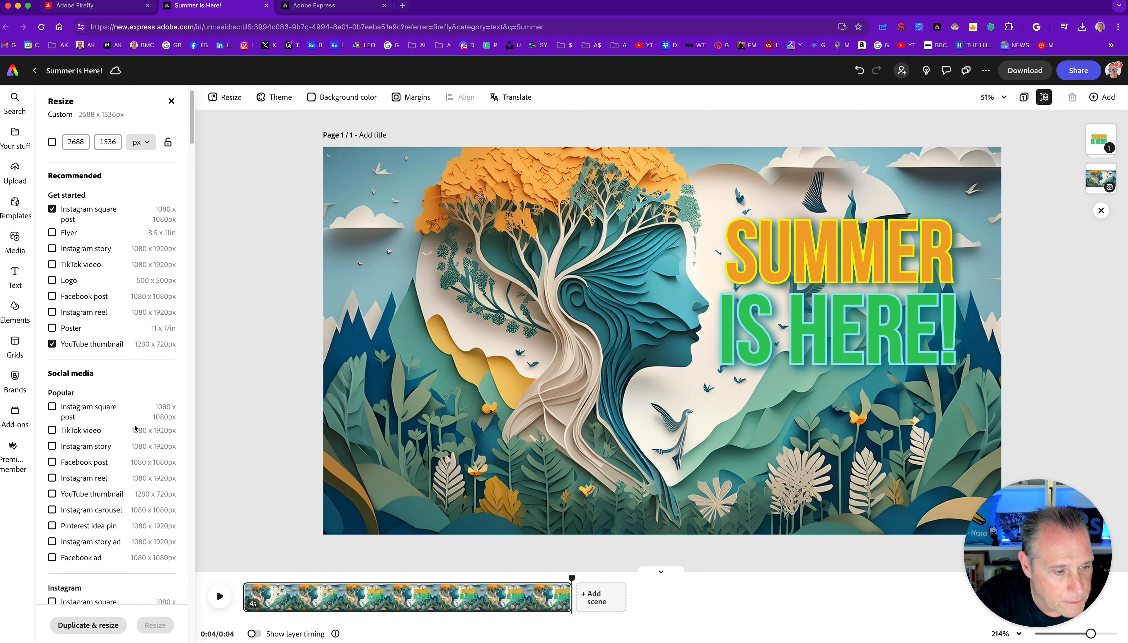
scroll(135, 428, down, 10)
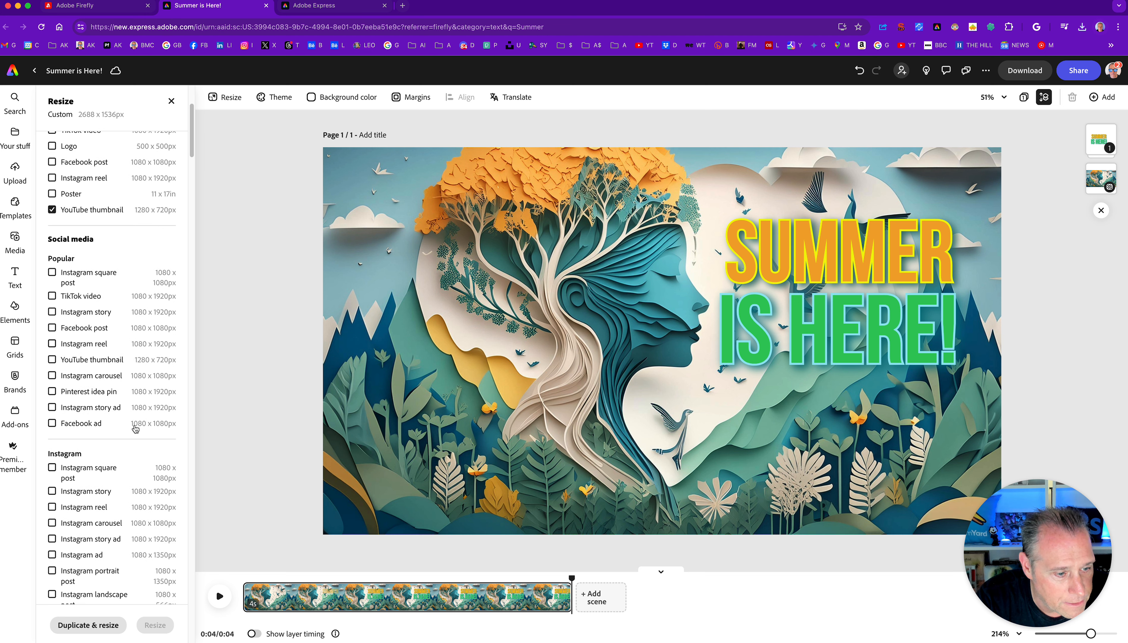
scroll(135, 429, down, 6)
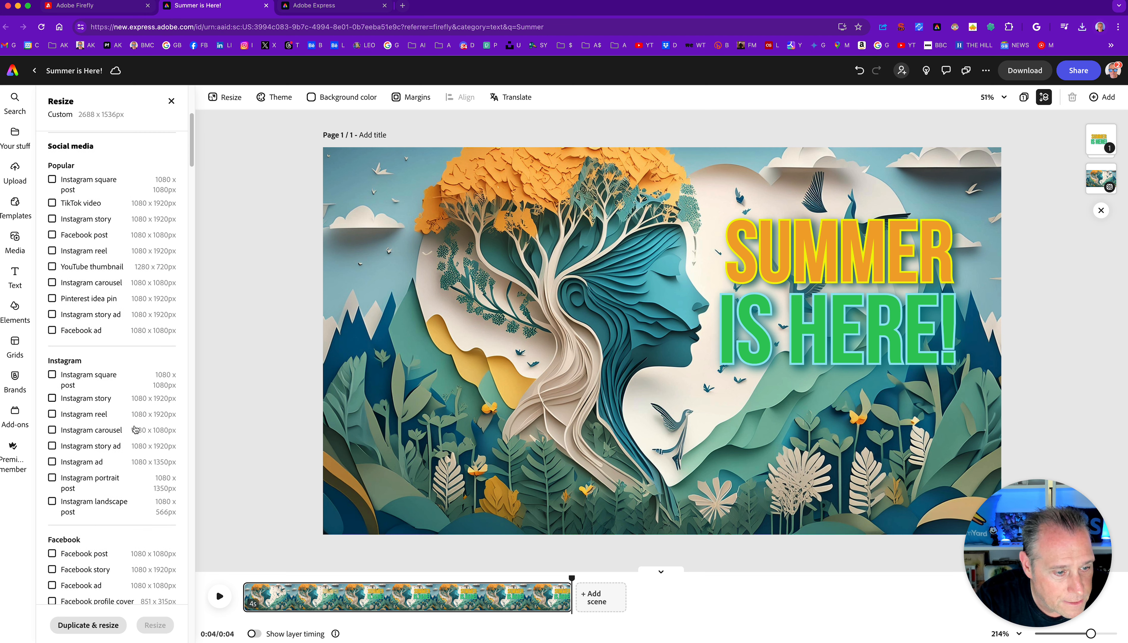
scroll(134, 429, down, 5)
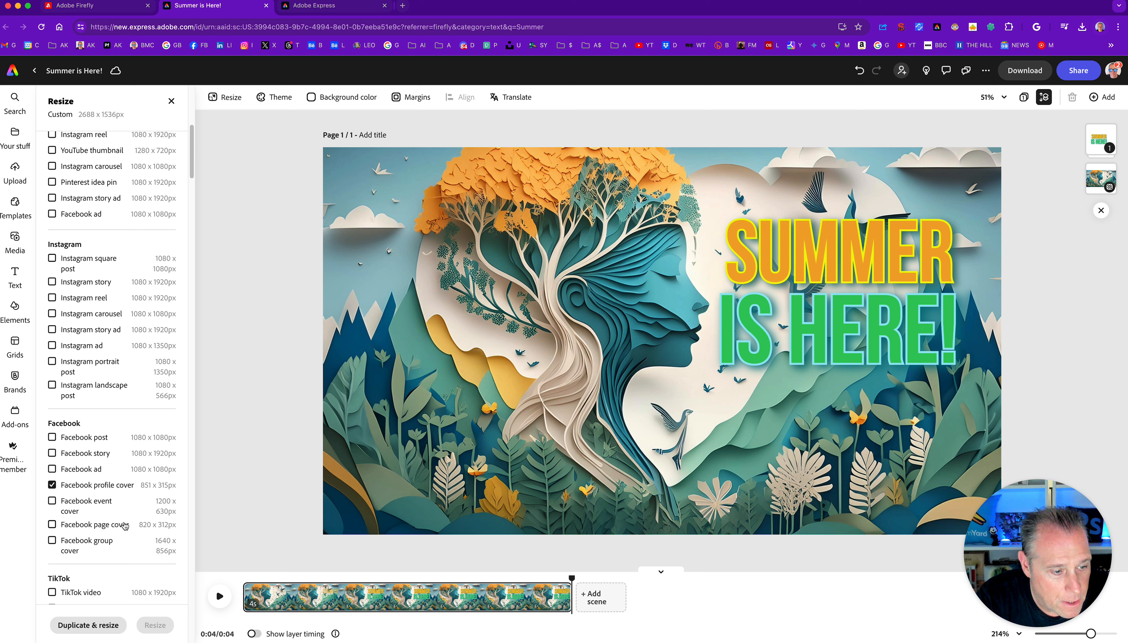
scroll(125, 526, down, 10)
scroll(125, 526, down, 3)
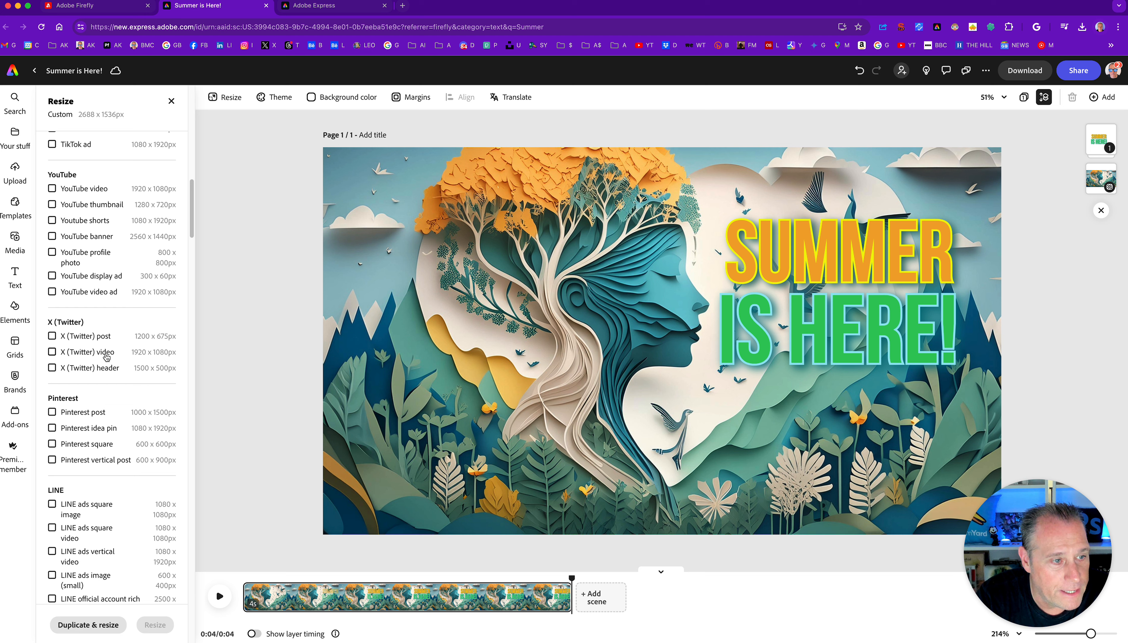
scroll(106, 357, up, 20)
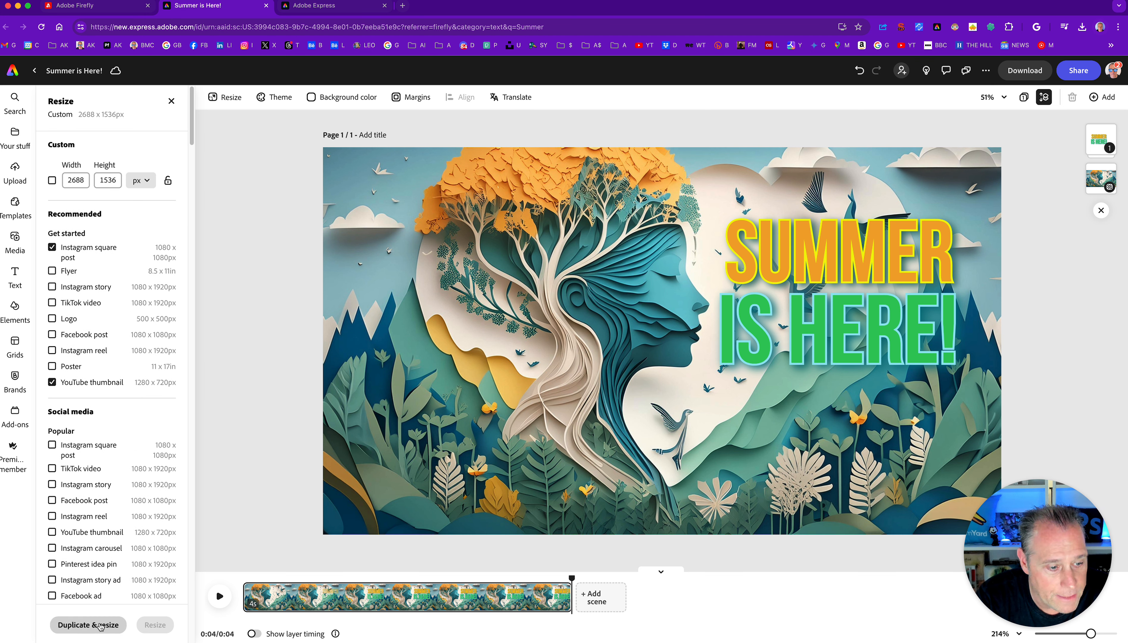
click(91, 624)
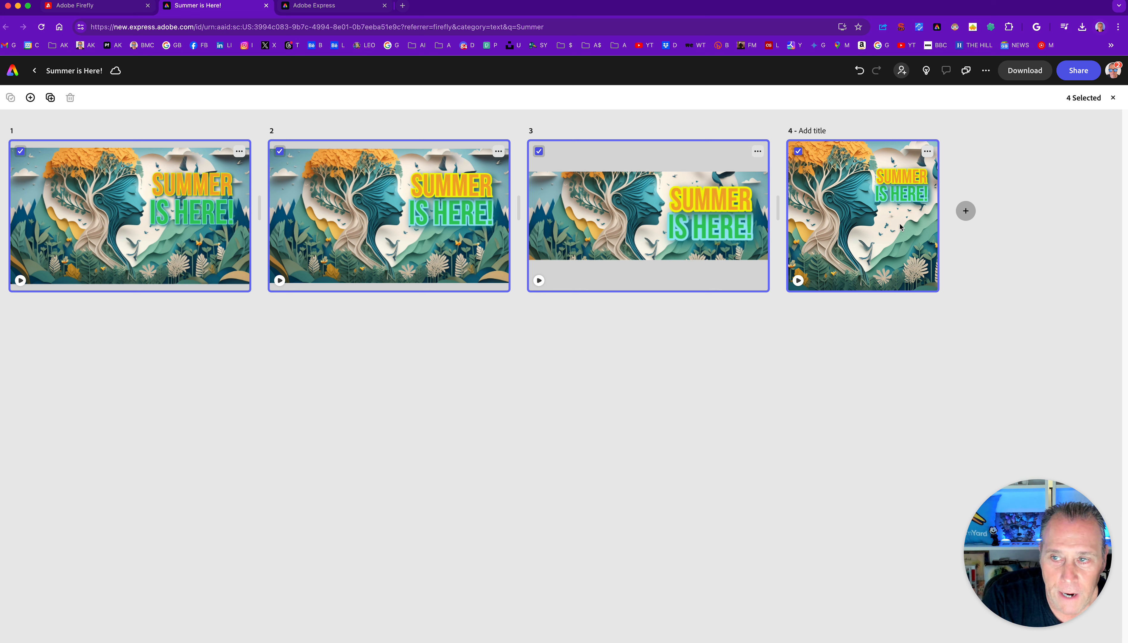
Step: Check the download options for all the resized pages and return to editing the first page
click(1031, 72)
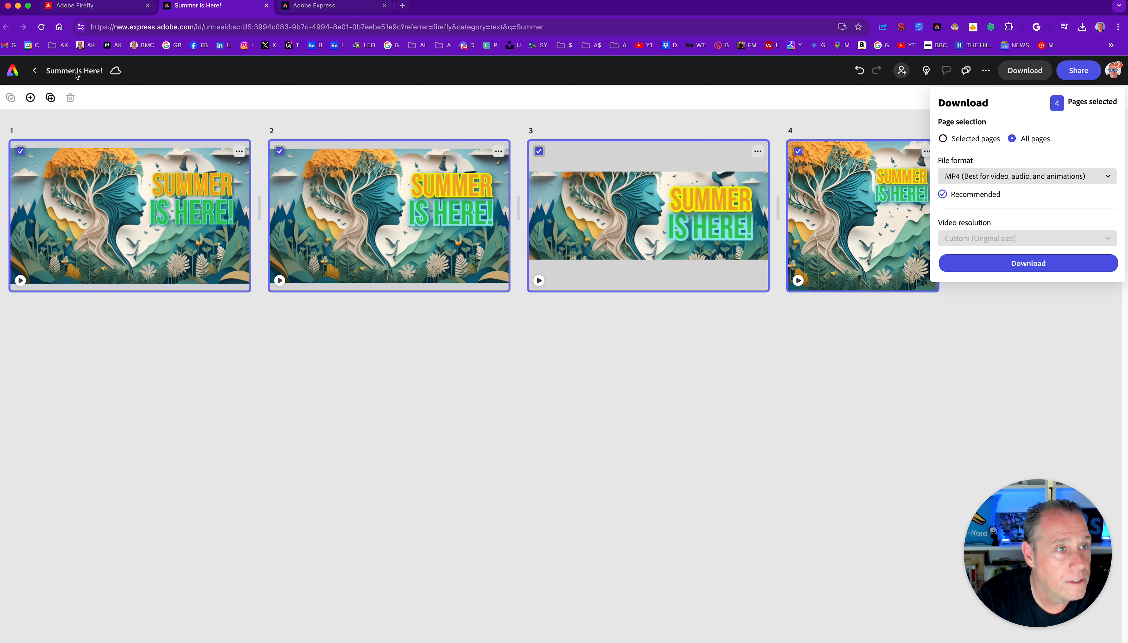
click(120, 89)
click(35, 71)
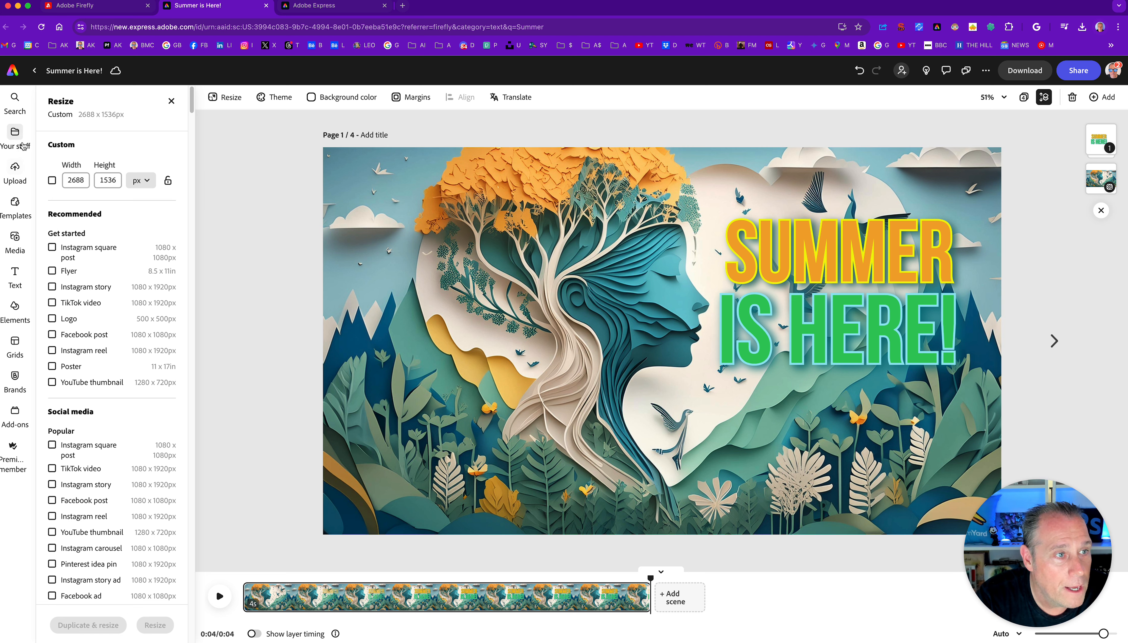
Step: Browse the stock photo categories available in the media library
click(16, 242)
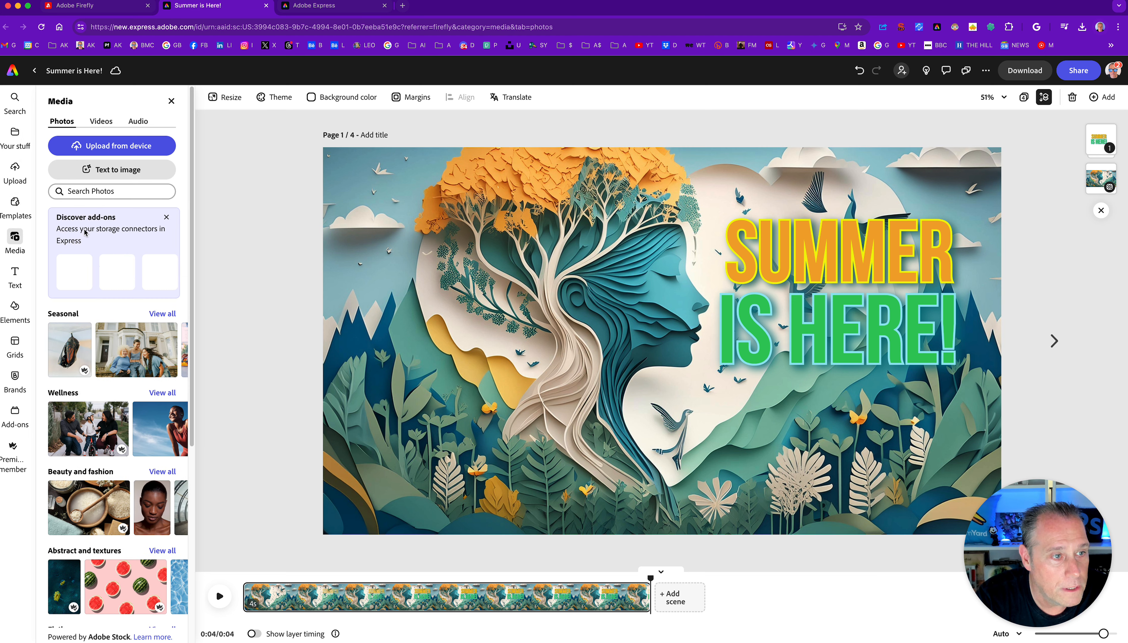
scroll(112, 364, down, 5)
scroll(112, 364, down, 2)
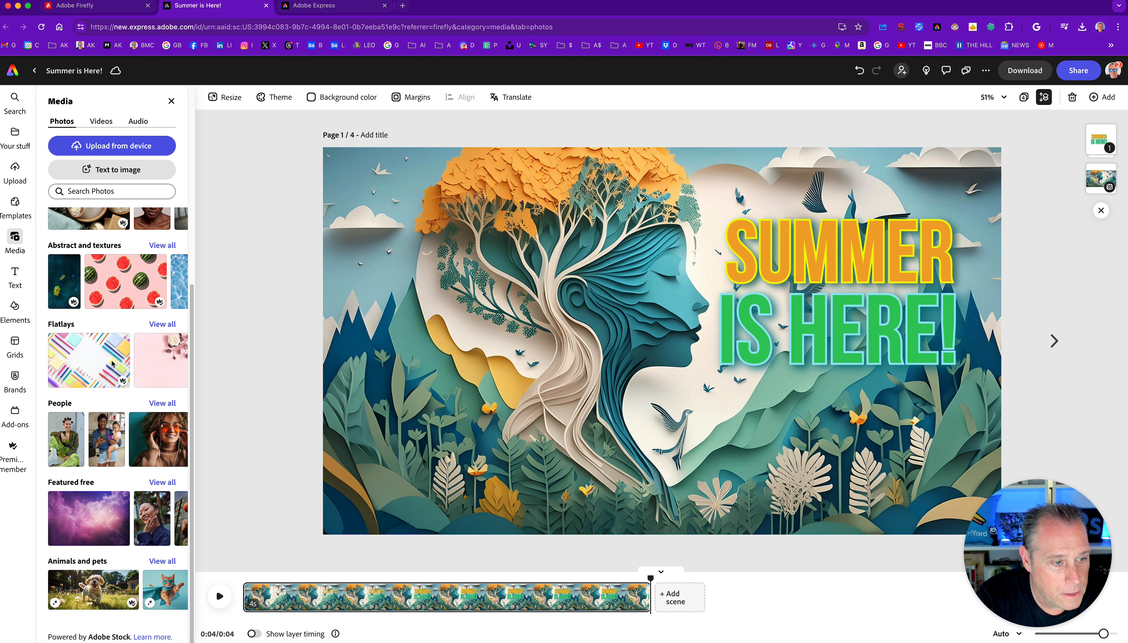
Step: Search the design asset elements for "summer" and look through the illustrations
click(11, 311)
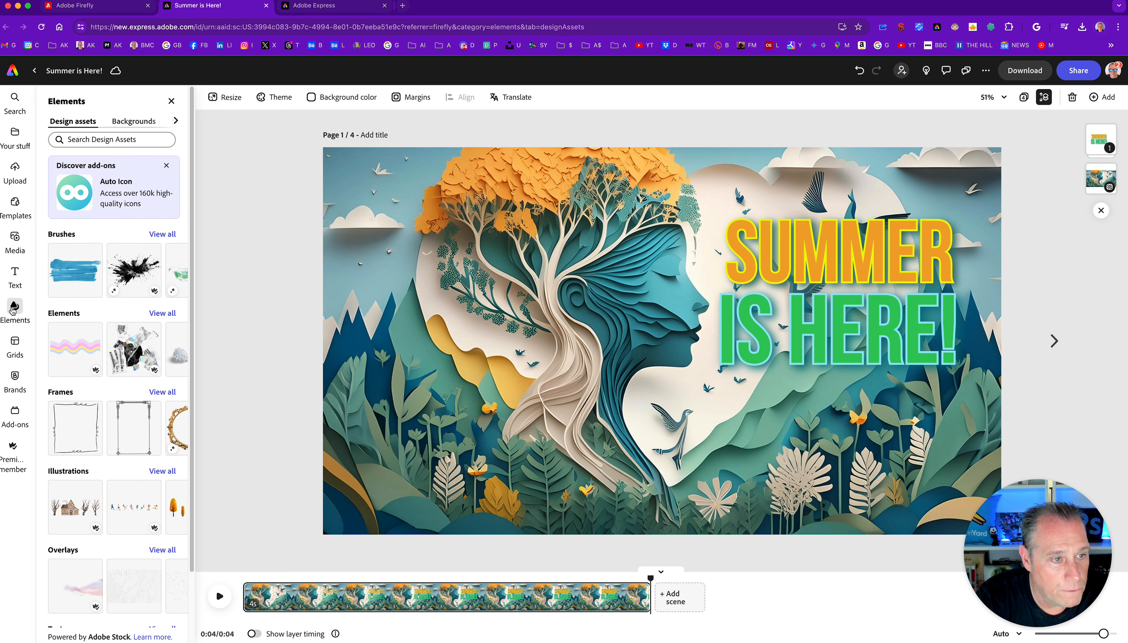
click(107, 140)
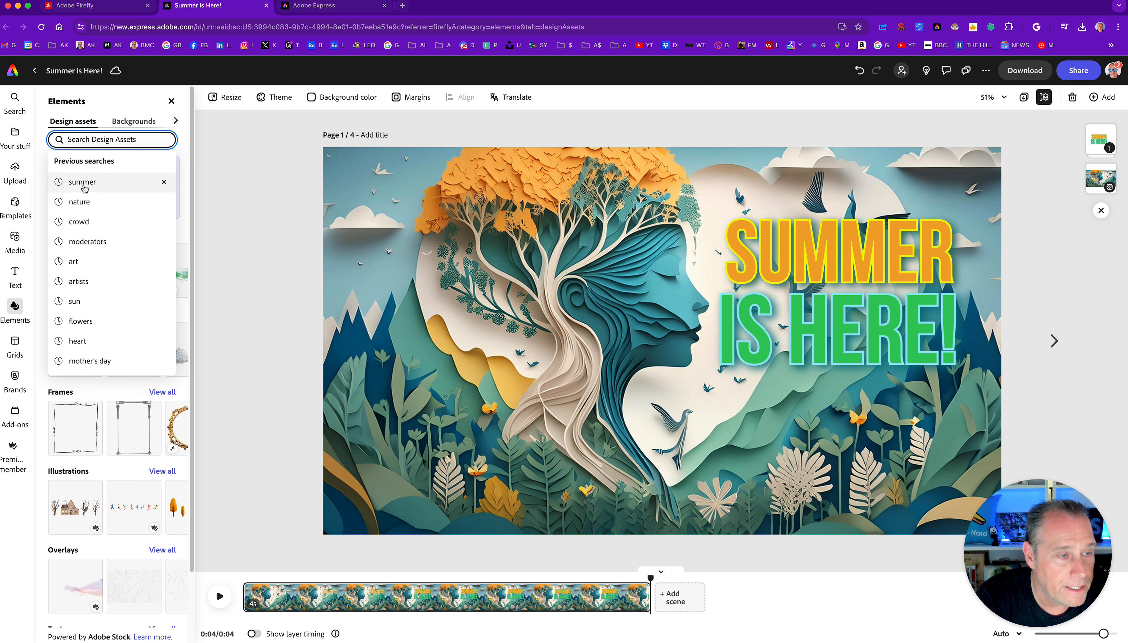
click(87, 184)
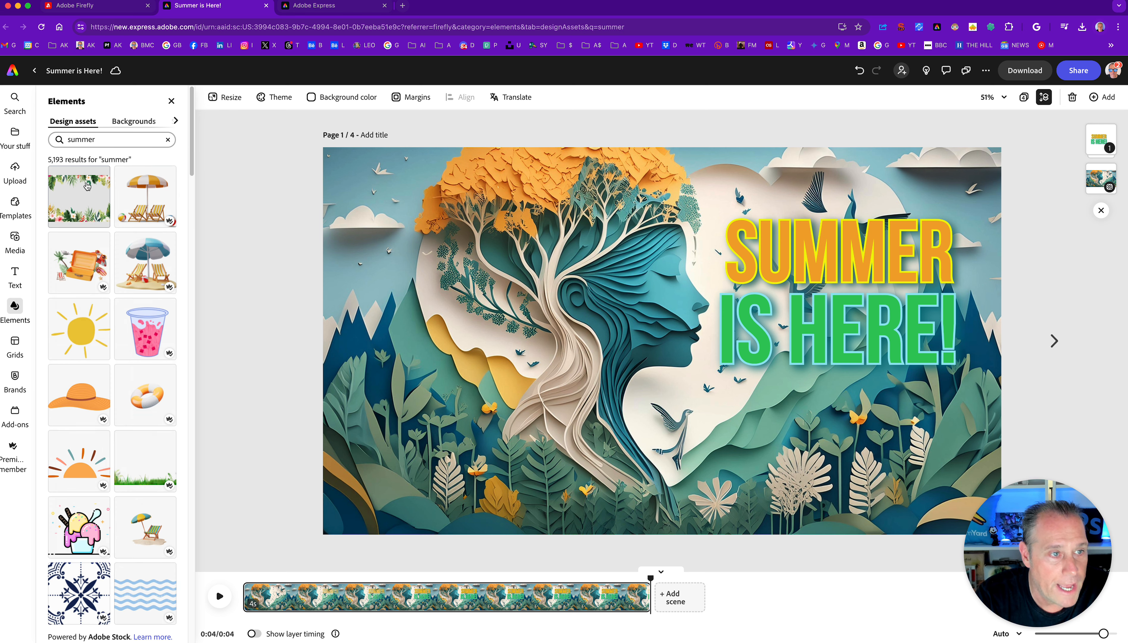
scroll(148, 369, down, 10)
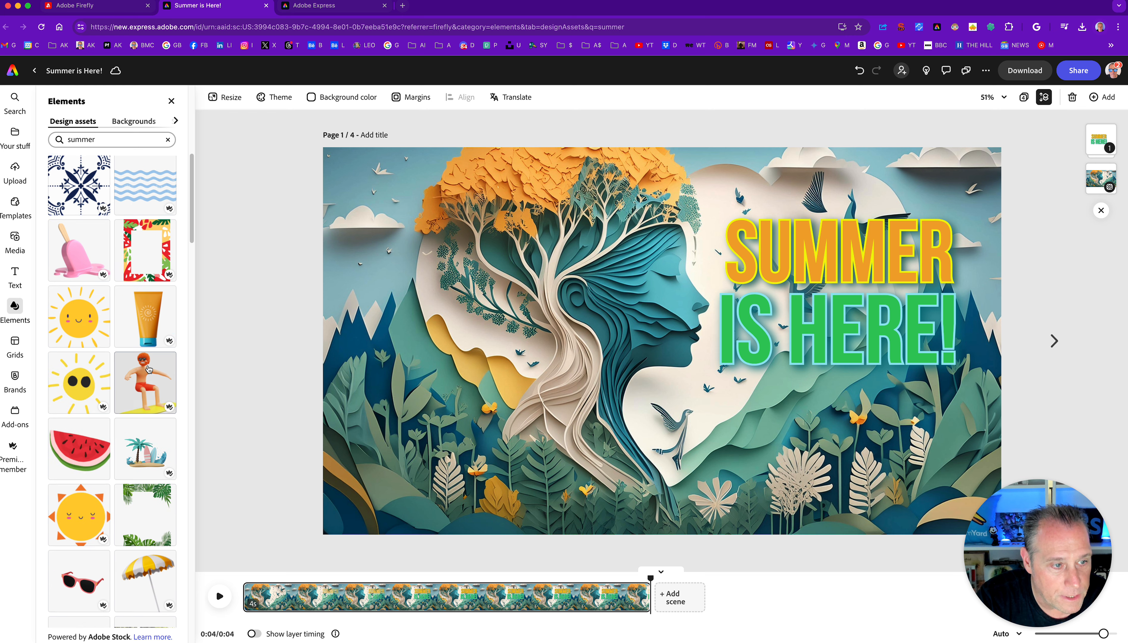
Step: Place the smiling sun illustration in the sky at the page's upper-left corner, undoing the placement that replaces the background image
drag(85, 325, 950, 184)
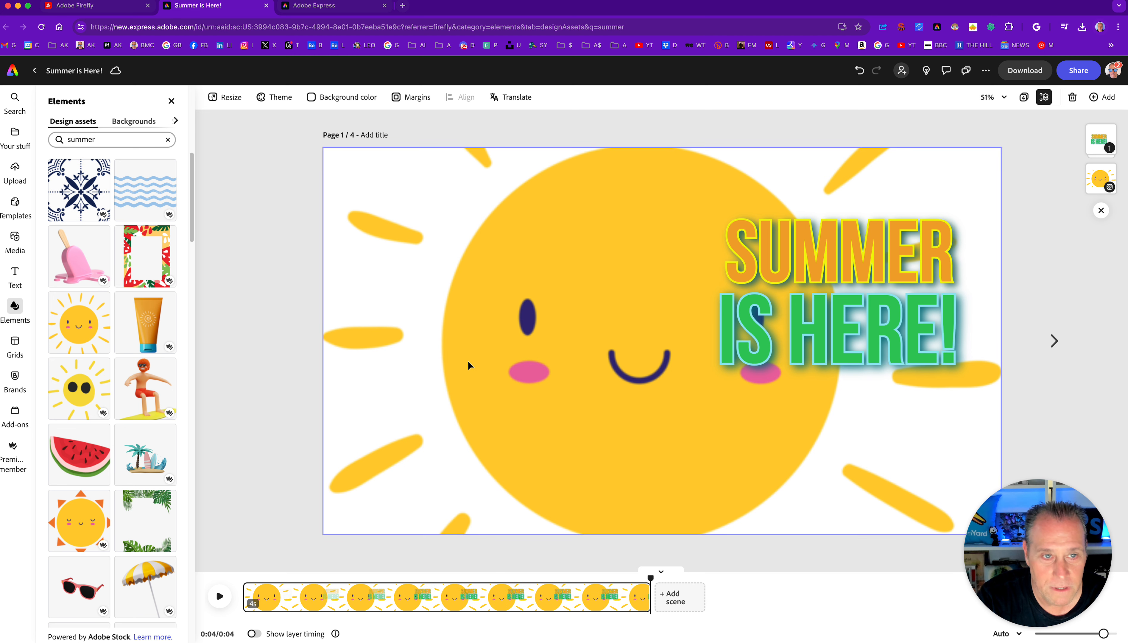
key(super+z)
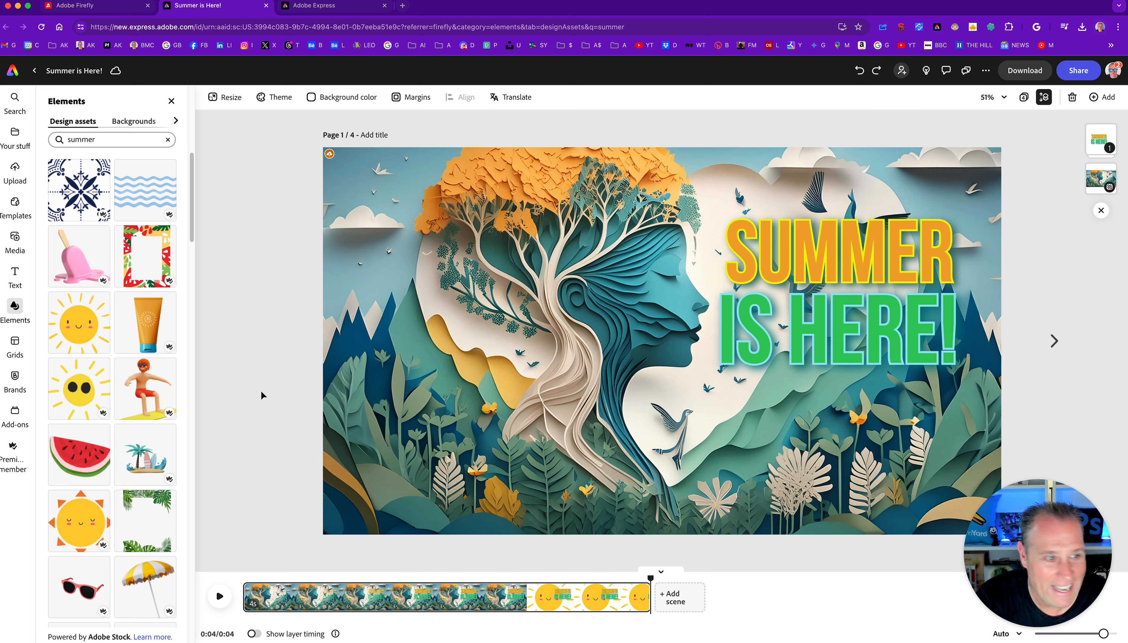
drag(103, 311, 403, 211)
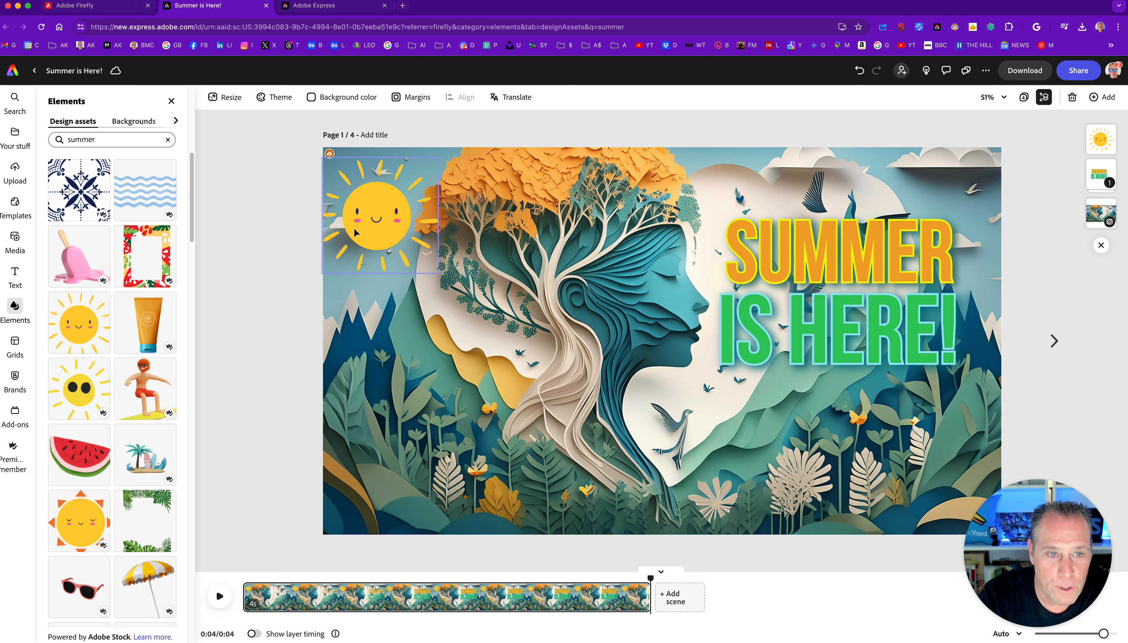
mouse_move(387, 224)
mouse_down()
mouse_move(959, 193)
mouse_move(369, 204)
mouse_move(414, 202)
mouse_move(396, 214)
mouse_up()
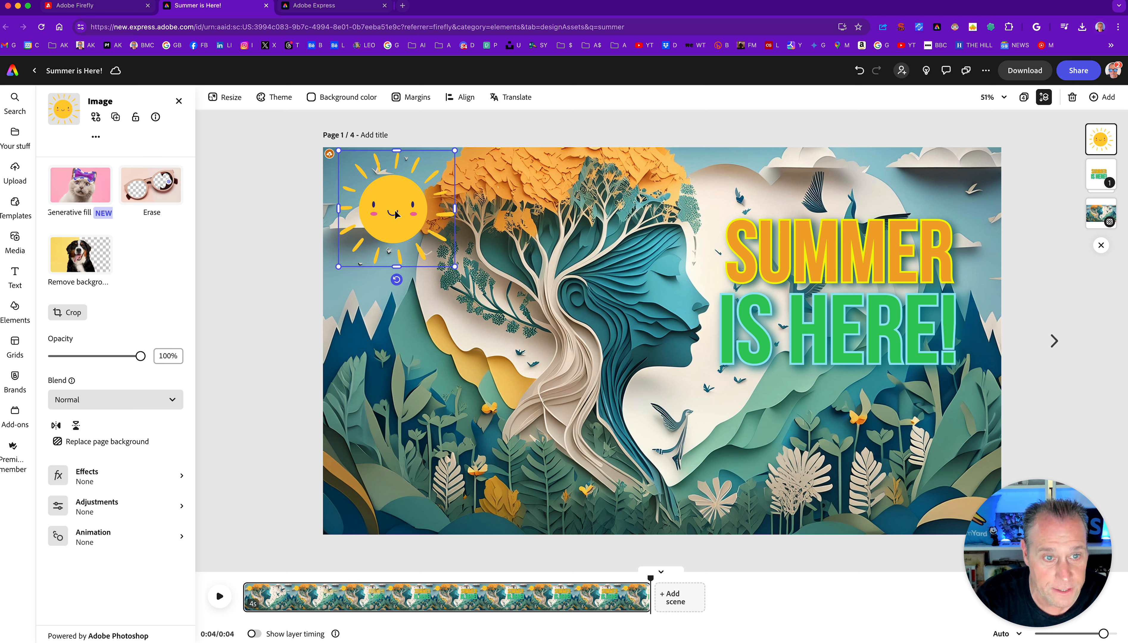
click(280, 262)
mouse_move(391, 218)
mouse_down()
mouse_move(380, 224)
mouse_move(390, 219)
mouse_up()
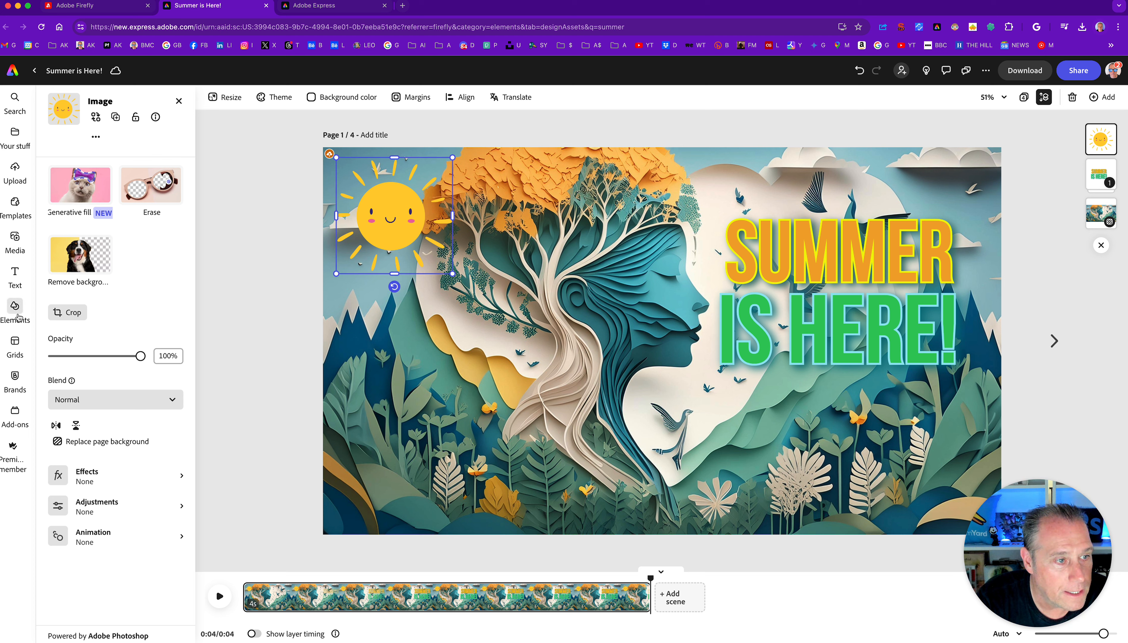
Step: Browse further through the summer design assets and place the pink ice cream cone among the plants below the title
click(15, 309)
scroll(130, 300, down, 5)
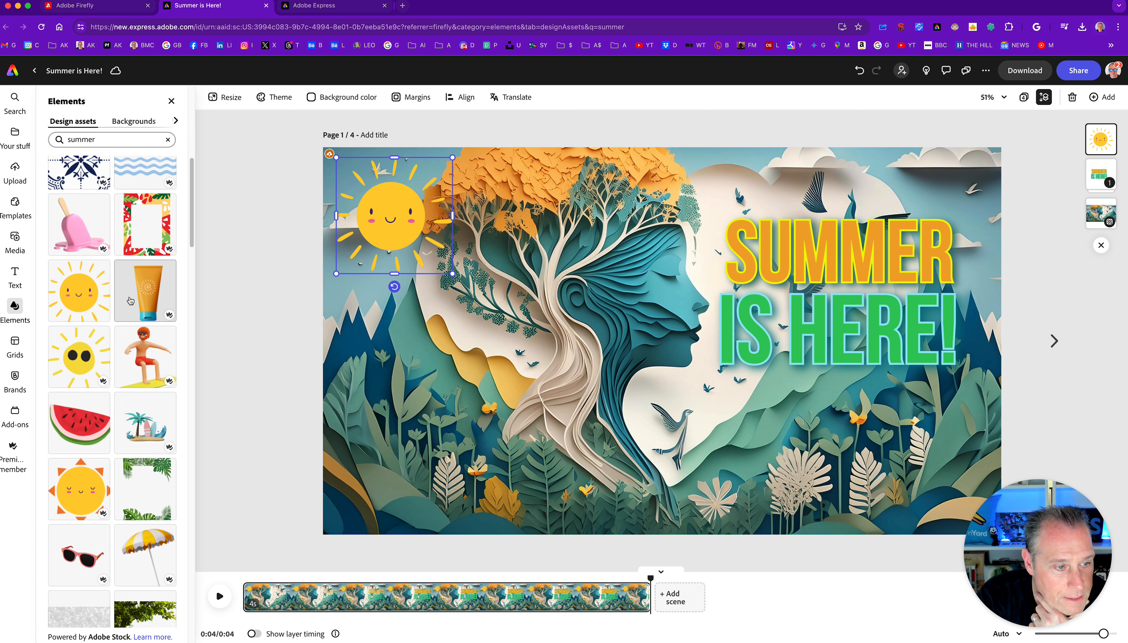
scroll(129, 300, down, 5)
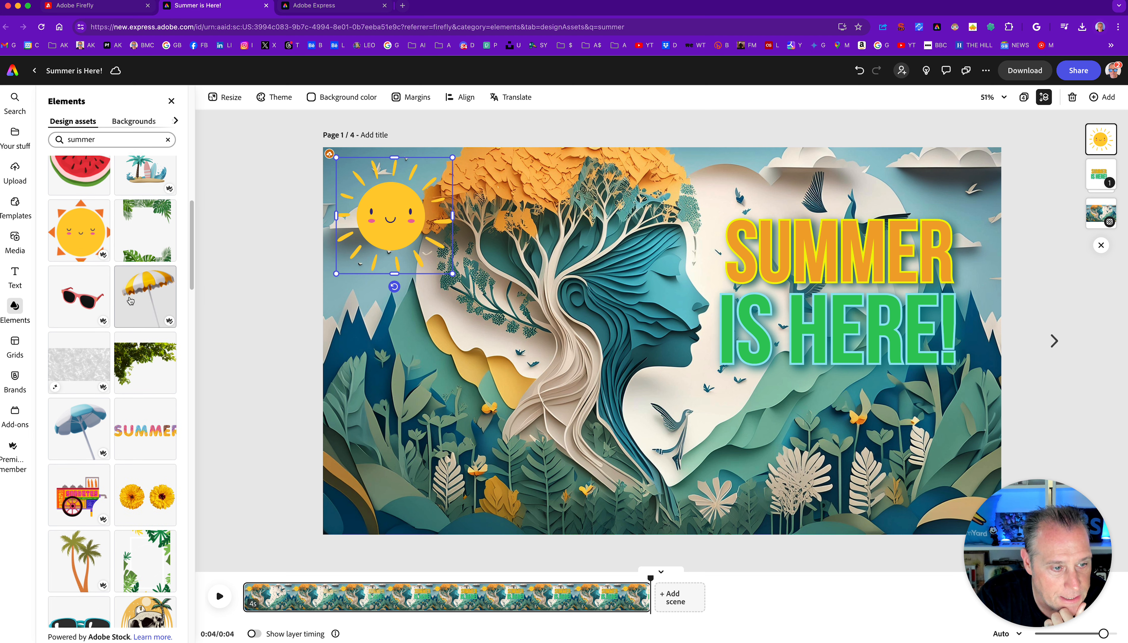
scroll(146, 342, down, 8)
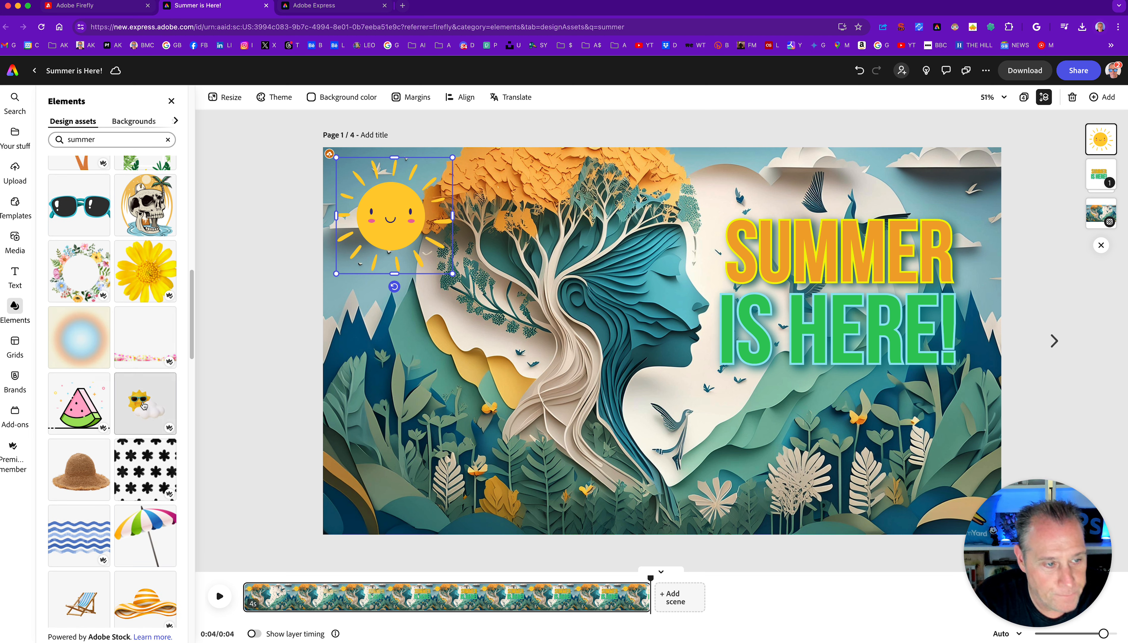
scroll(143, 401, down, 12)
scroll(143, 402, down, 10)
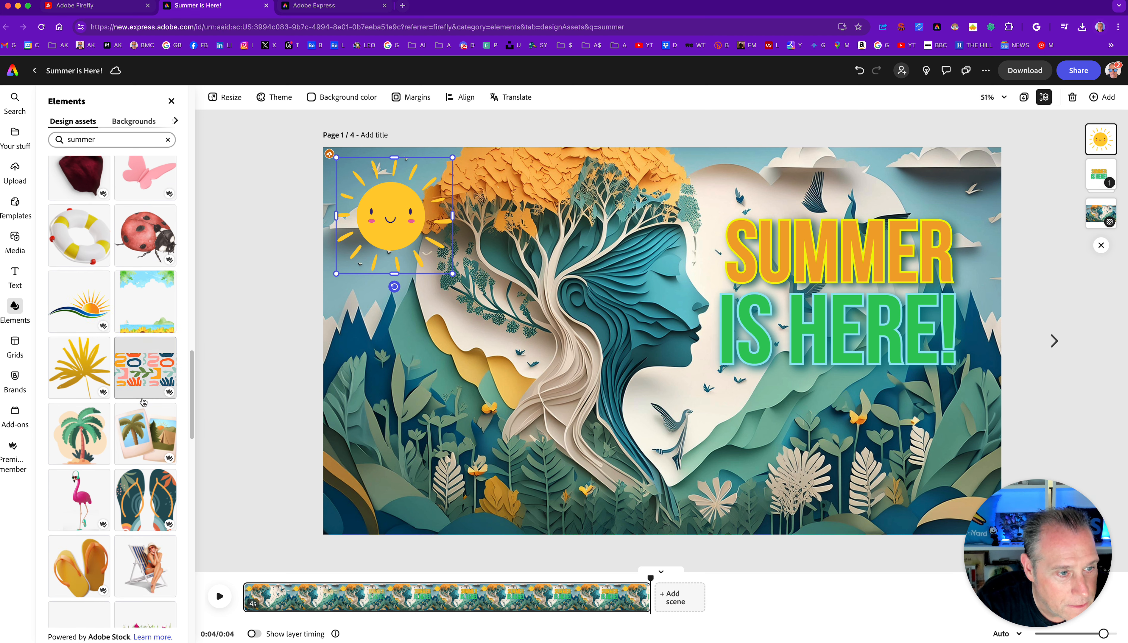
scroll(143, 402, down, 9)
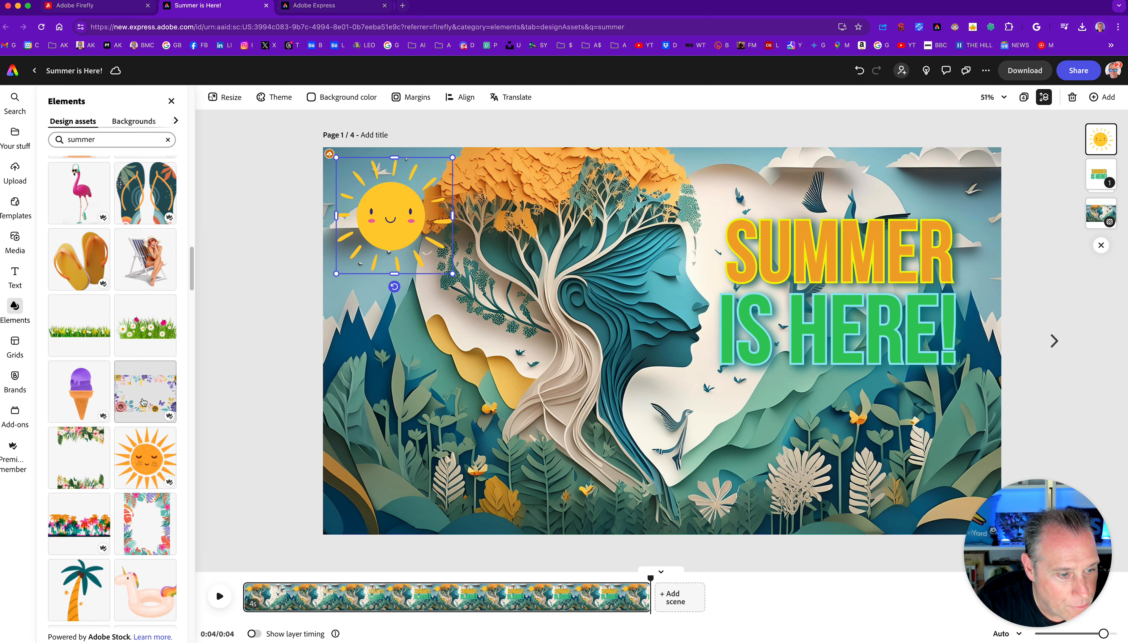
scroll(144, 401, down, 3)
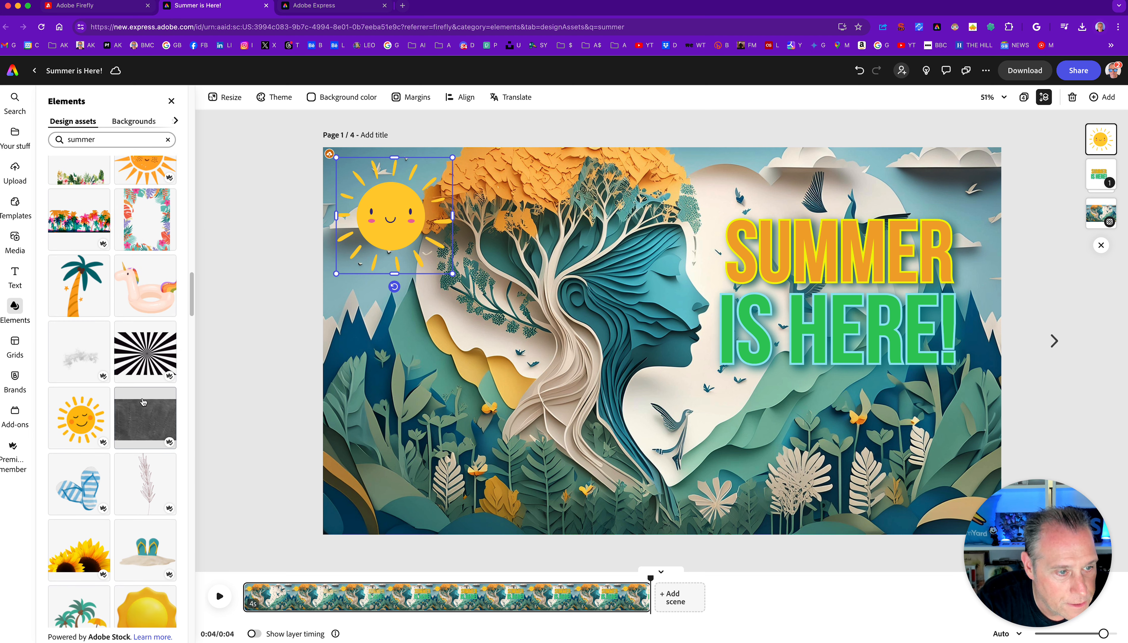
scroll(148, 352, down, 10)
drag(145, 271, 732, 474)
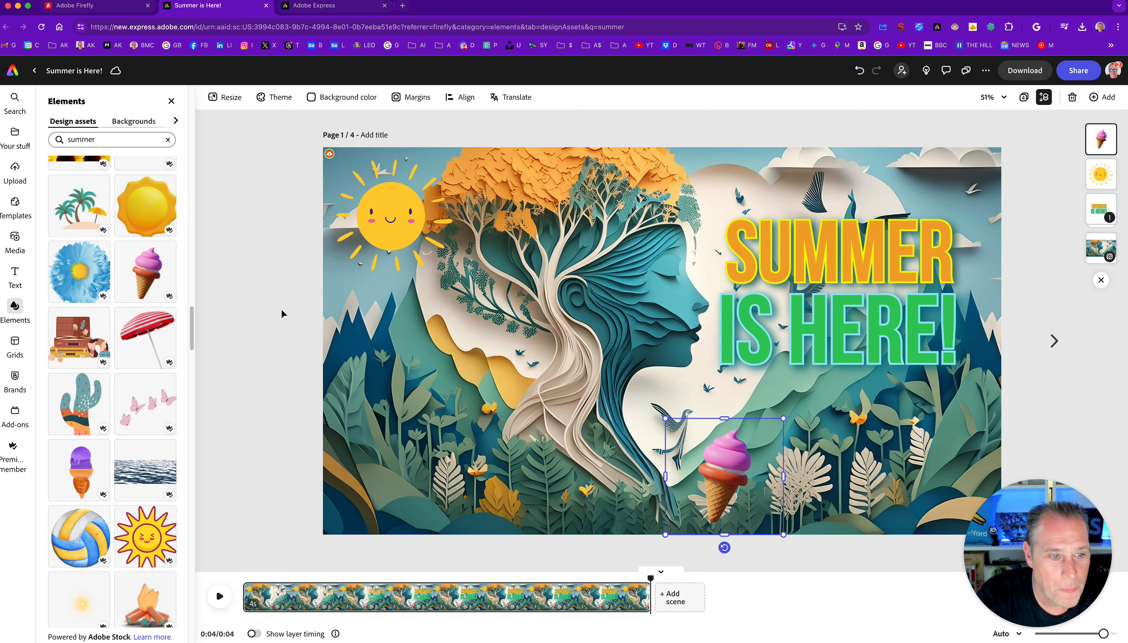
click(272, 331)
Step: Try a Spin entrance animation on the sun with a 3s duration, Smooth personality and clockwise rotation
click(402, 218)
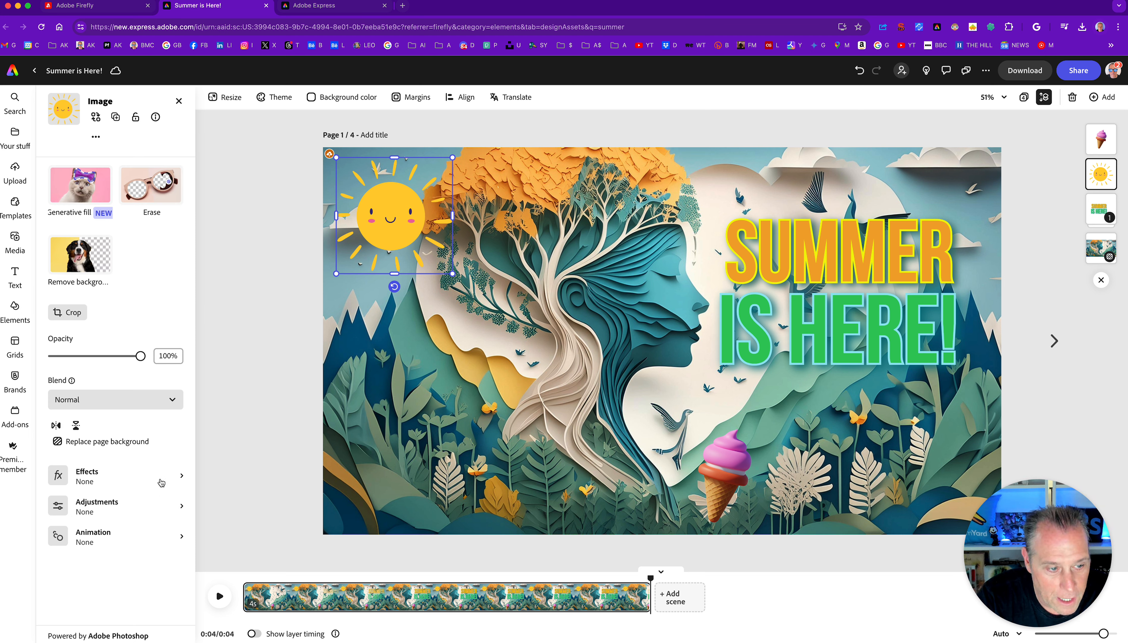
click(98, 542)
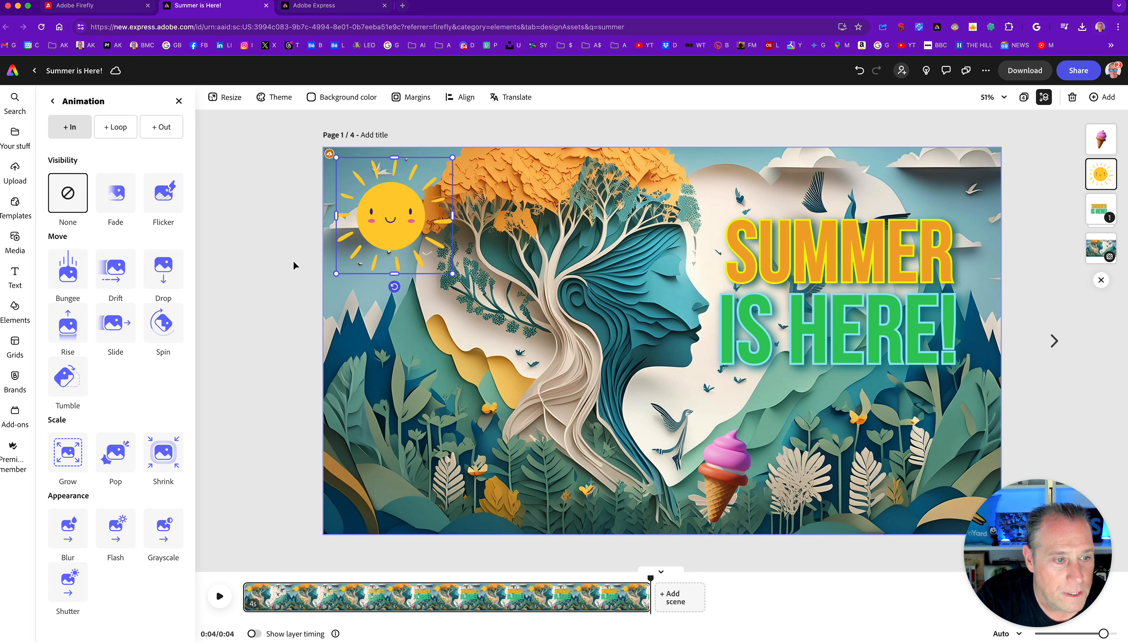
click(166, 331)
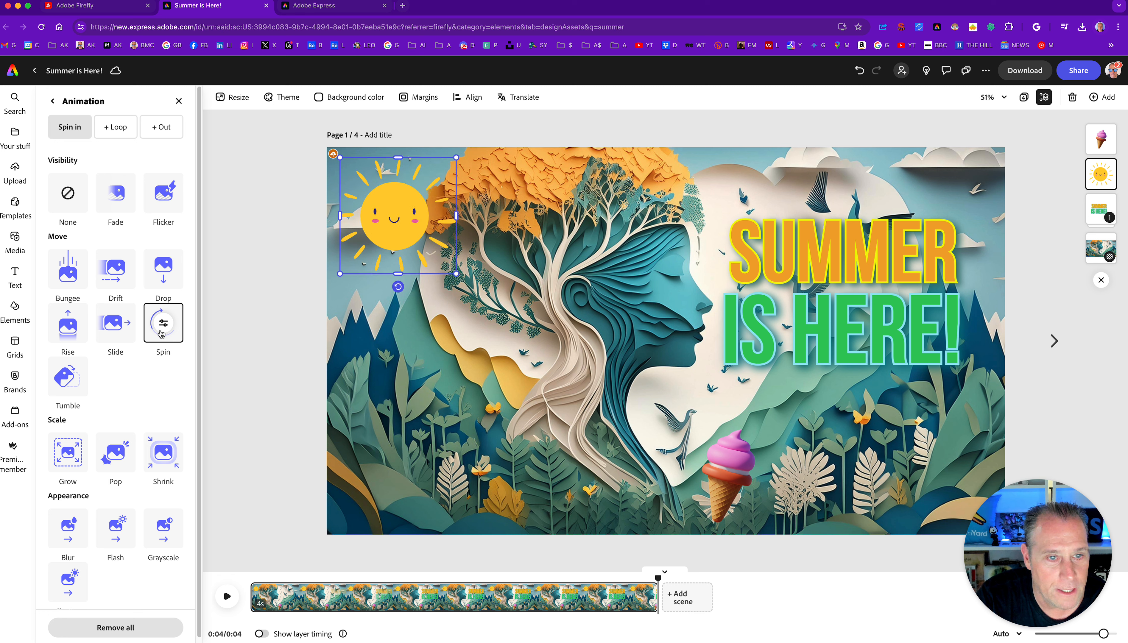
click(163, 323)
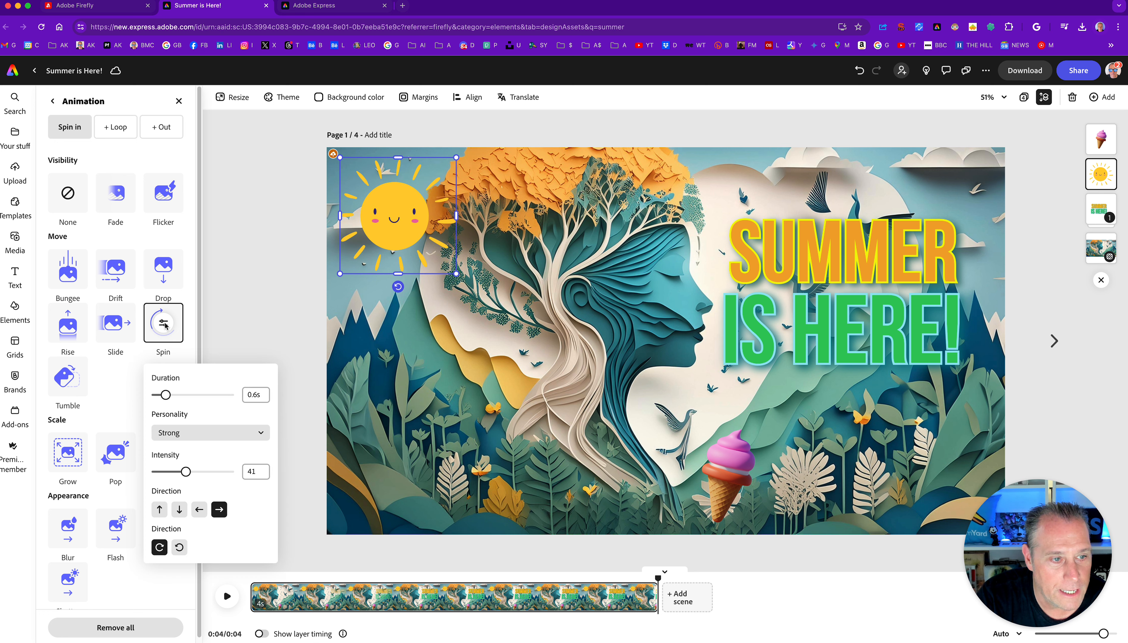
drag(165, 395, 229, 395)
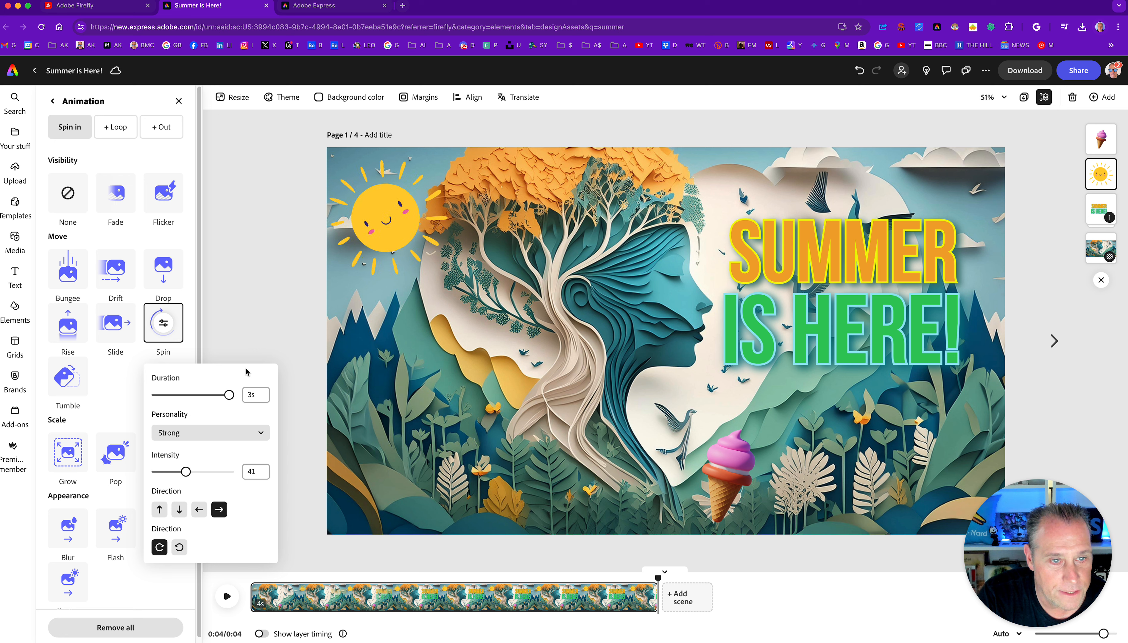
click(177, 433)
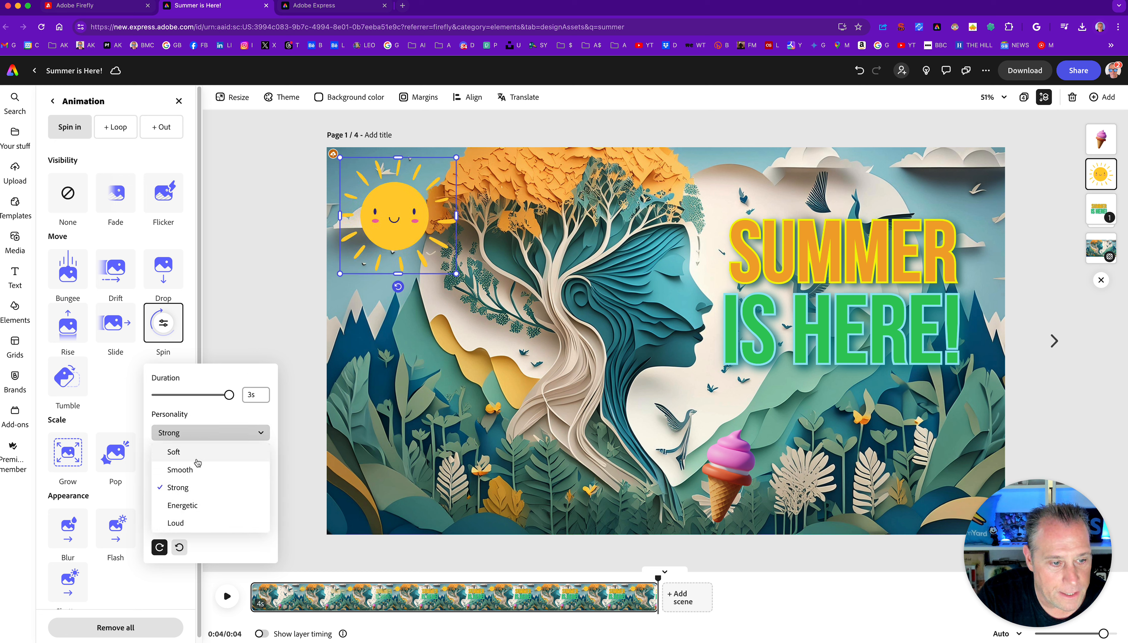
click(192, 474)
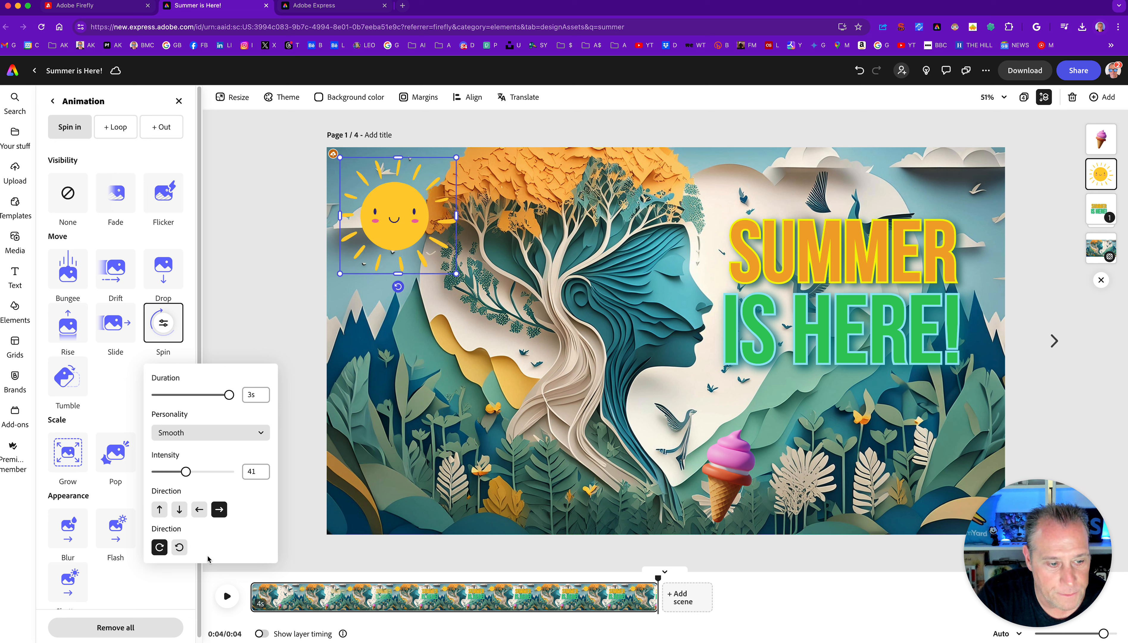
click(179, 547)
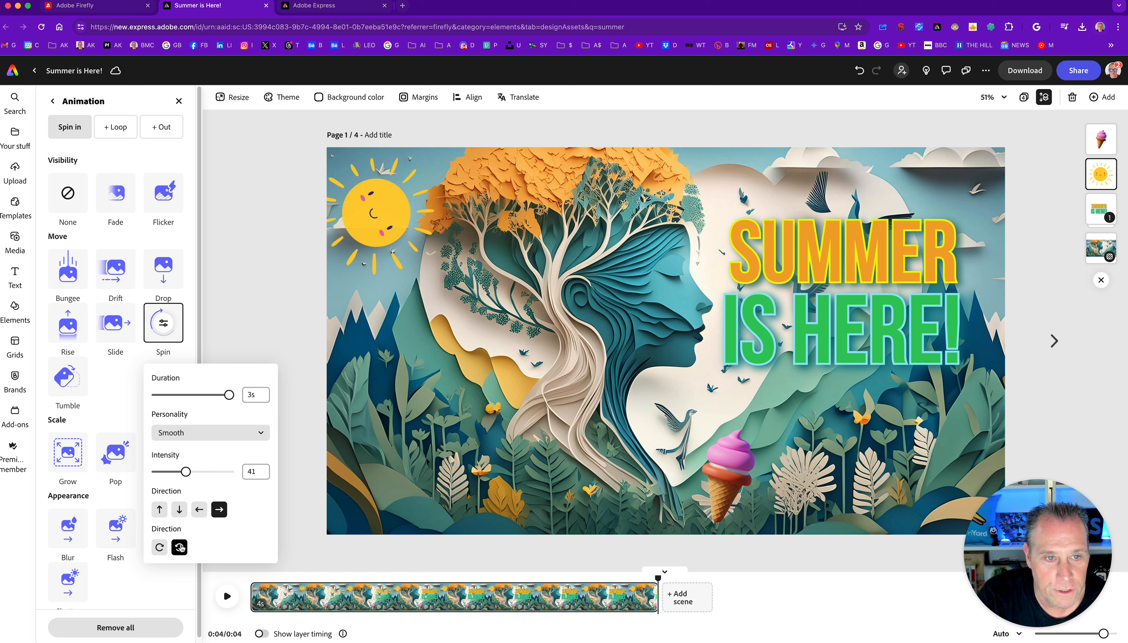
click(160, 548)
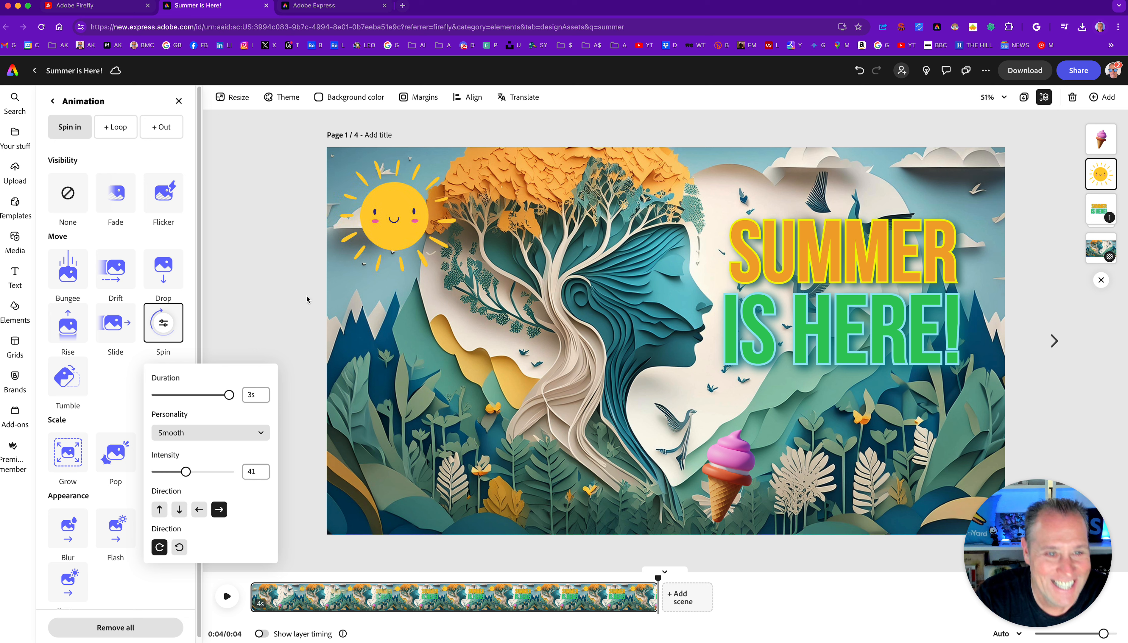
click(248, 316)
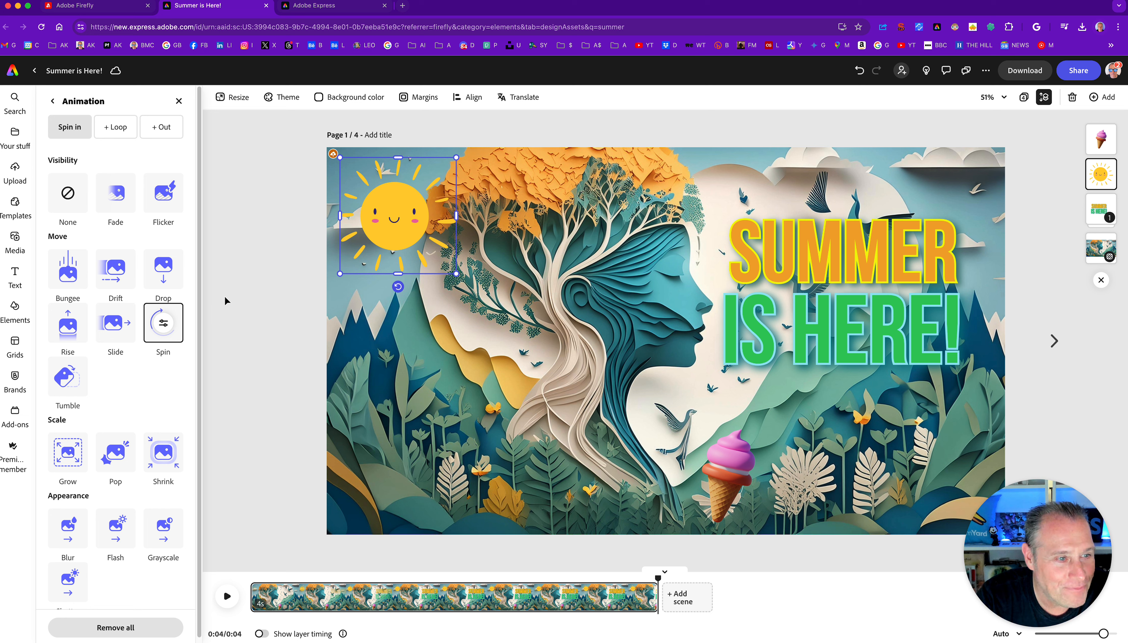
Step: Compare the Bungee, Drift and Slide entrance animations on the sun, and apply Rise
click(70, 328)
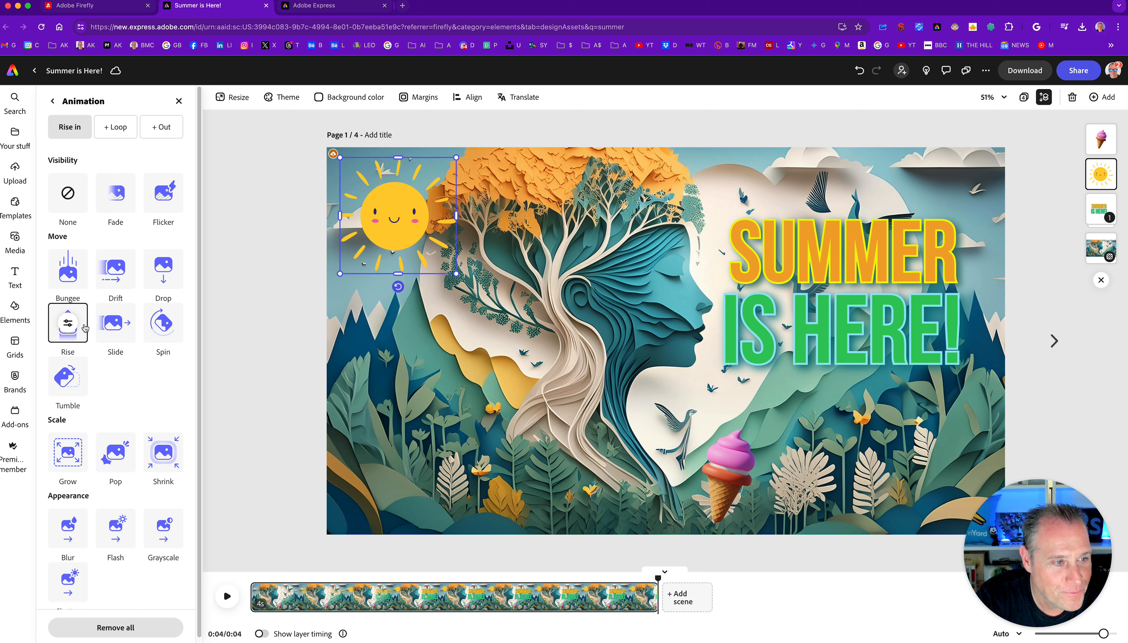
click(70, 274)
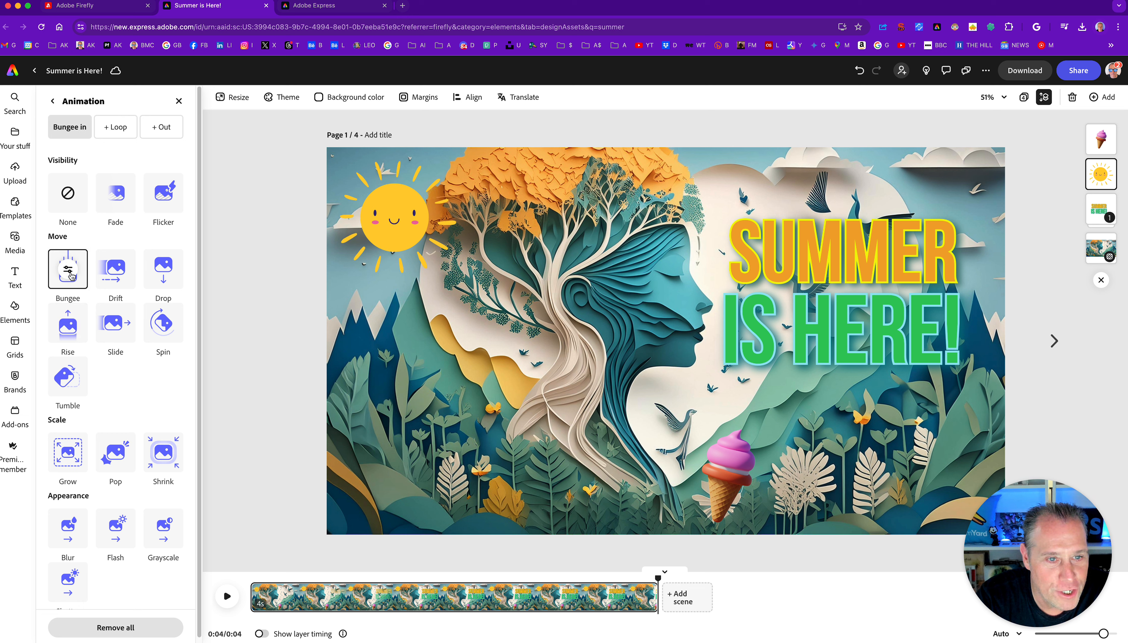
click(116, 273)
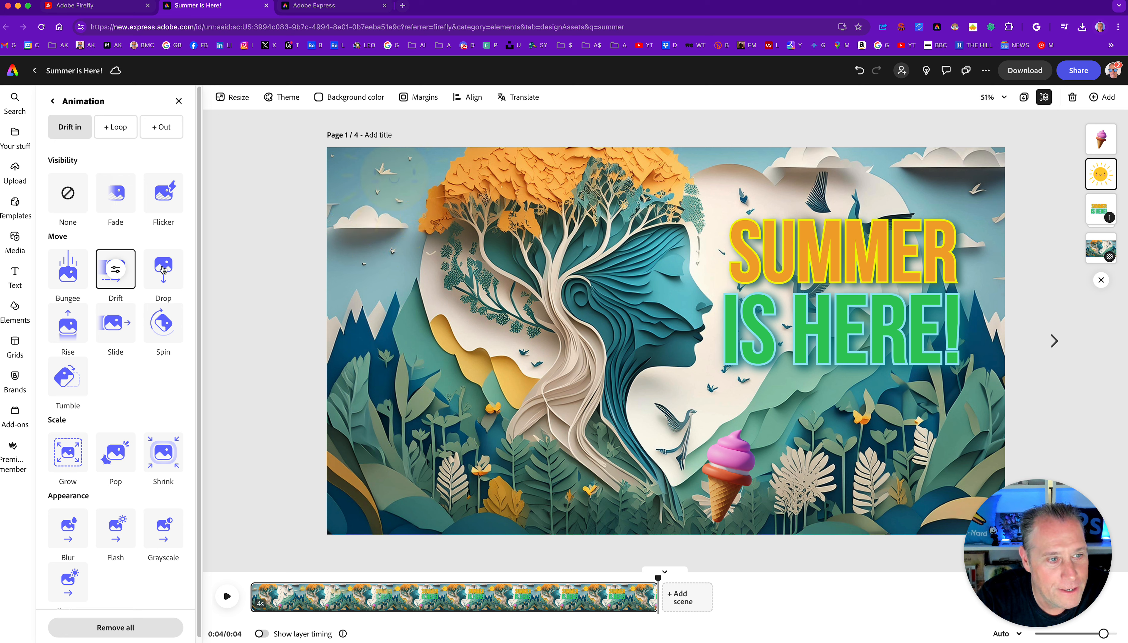
click(163, 268)
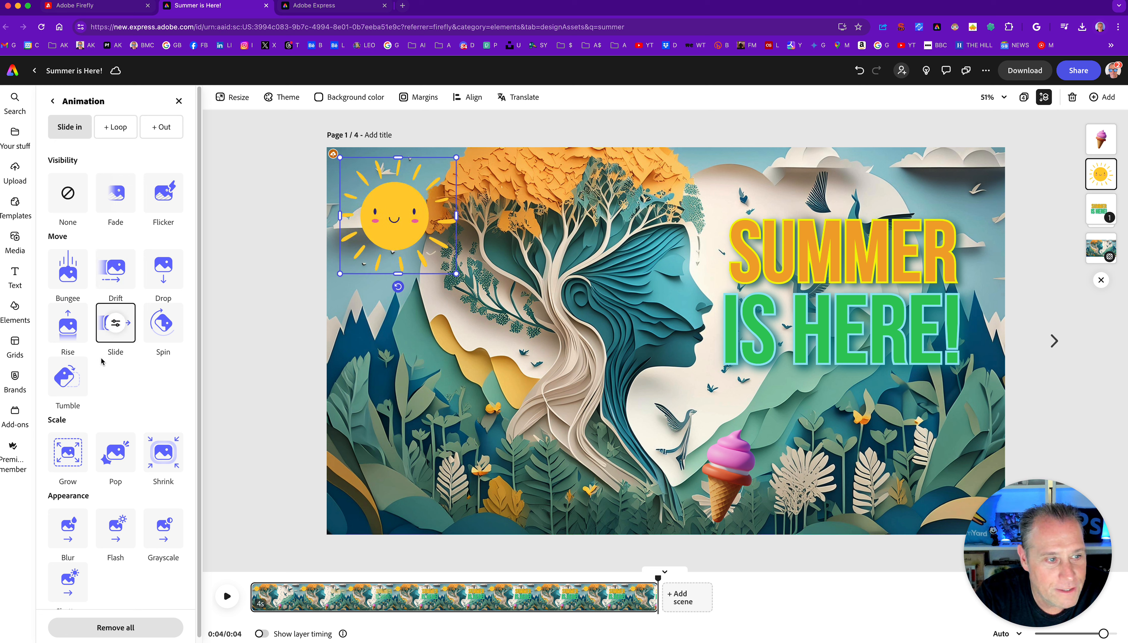
click(69, 333)
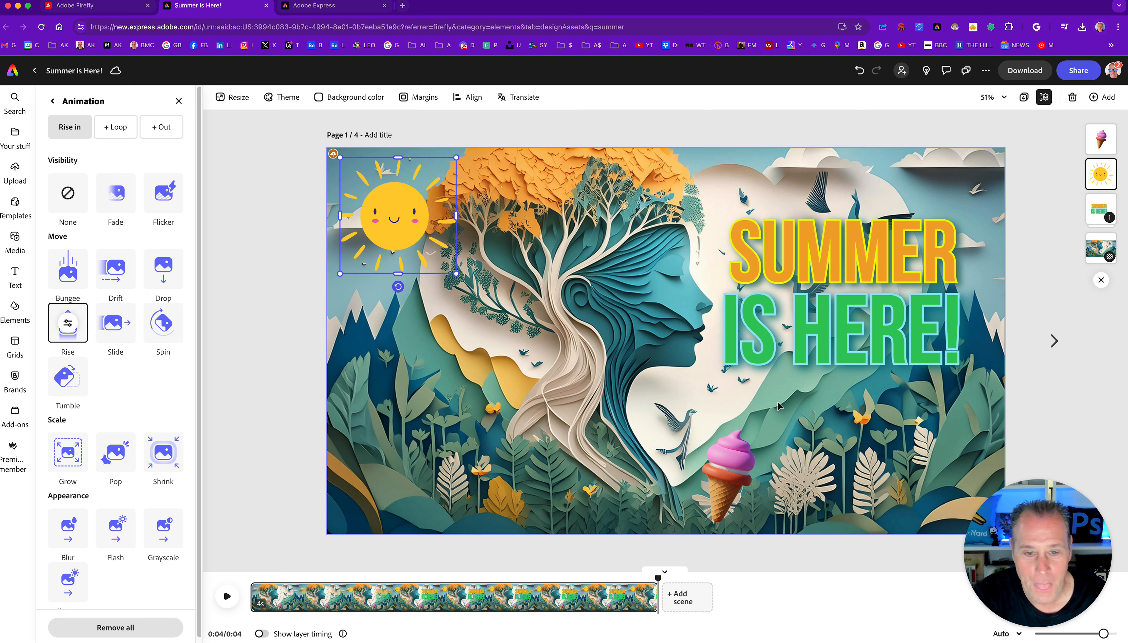
Step: Play the page's animation from the start of the timeline
click(791, 326)
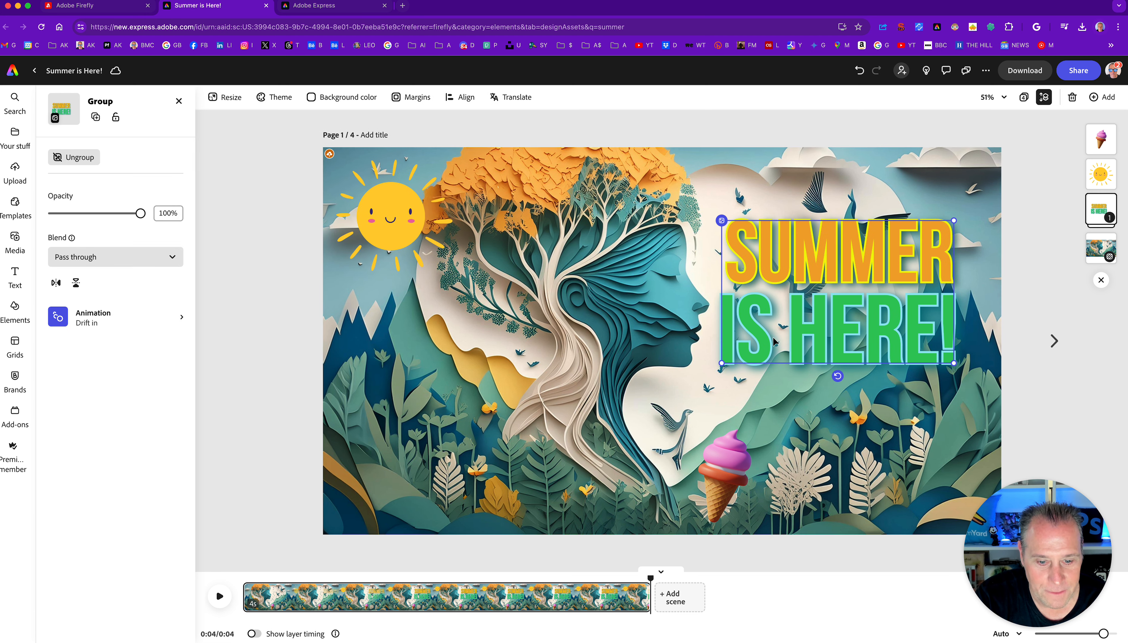
mouse_move(648, 584)
drag(650, 579, 243, 579)
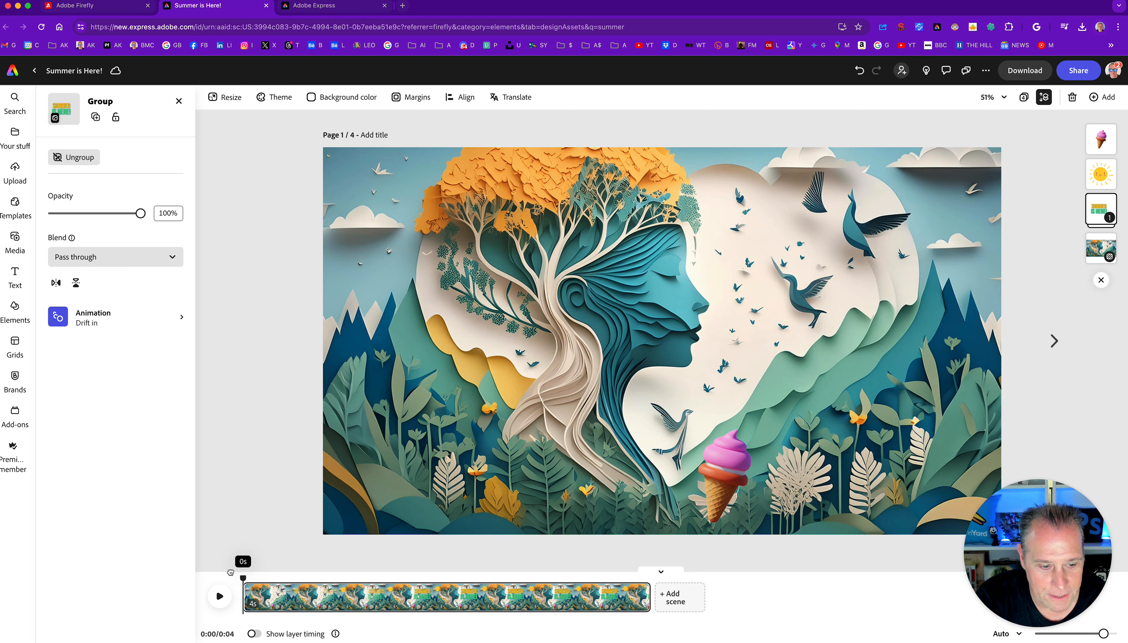
click(219, 597)
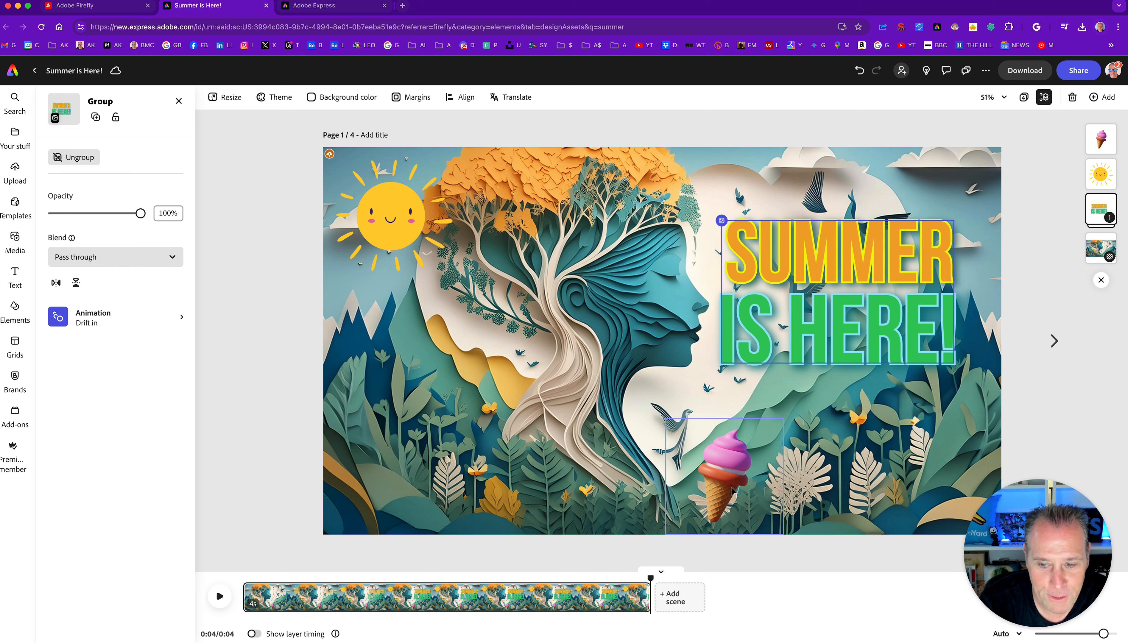
Step: Download the selected page as an MP4 at the Custom (Original size) resolution
click(1024, 71)
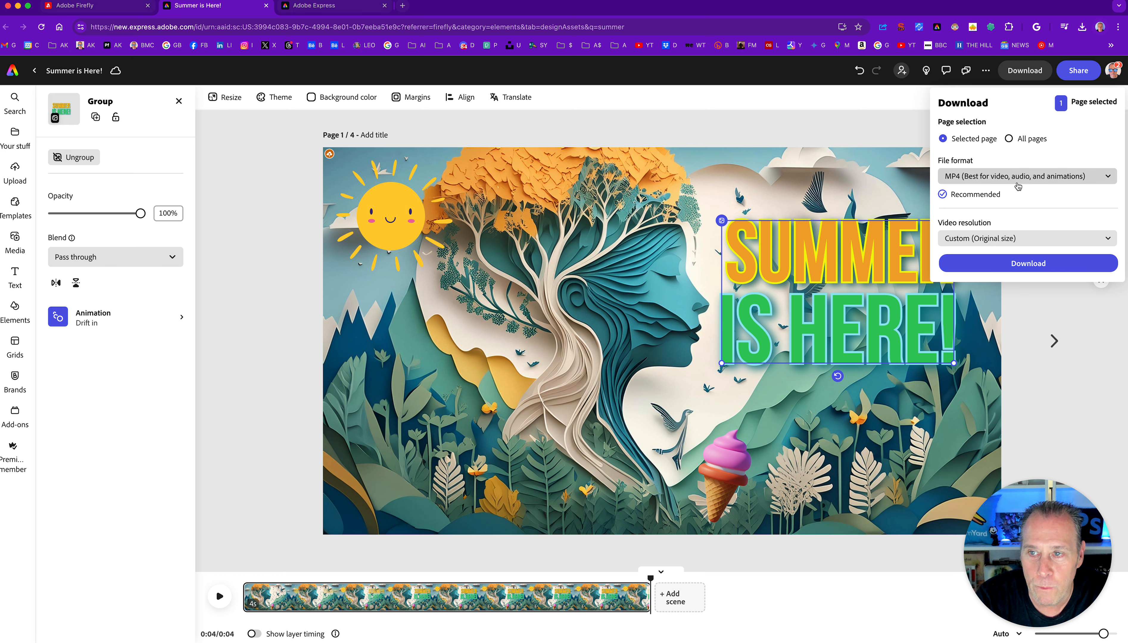
click(1025, 264)
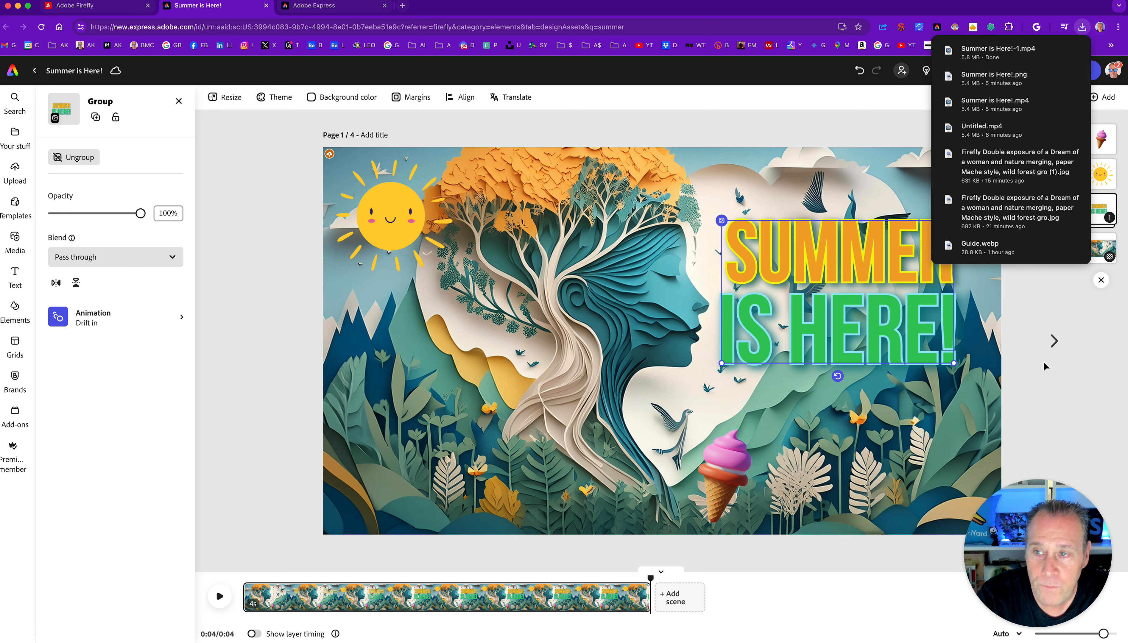
click(1037, 395)
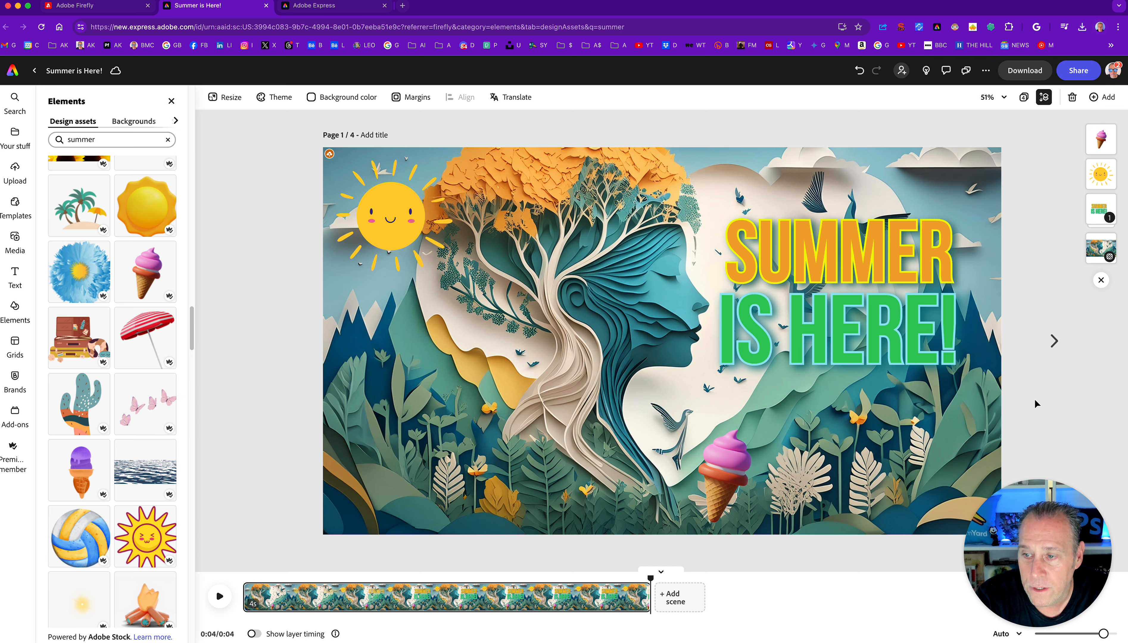
Step: Download the selected page as a PNG image
click(1034, 74)
click(989, 176)
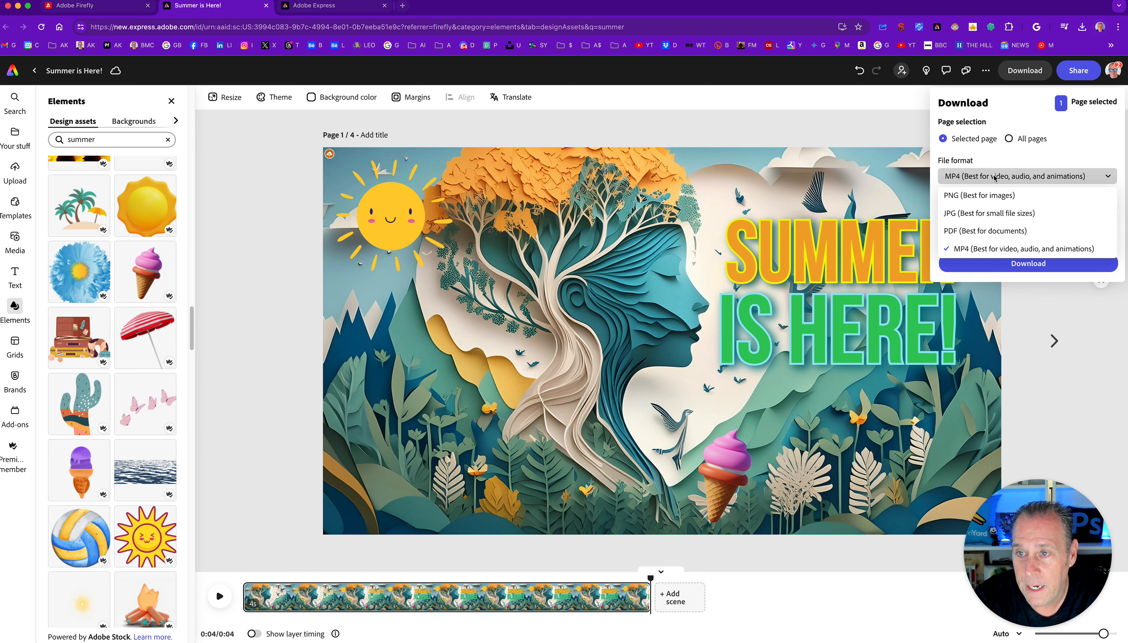
click(979, 198)
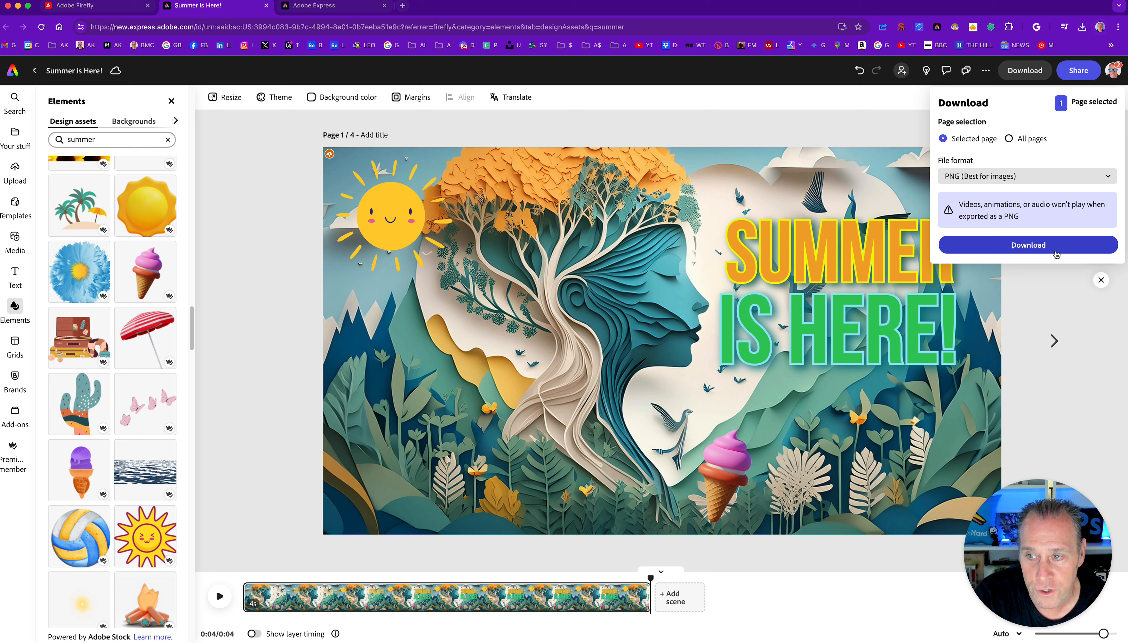
click(1041, 249)
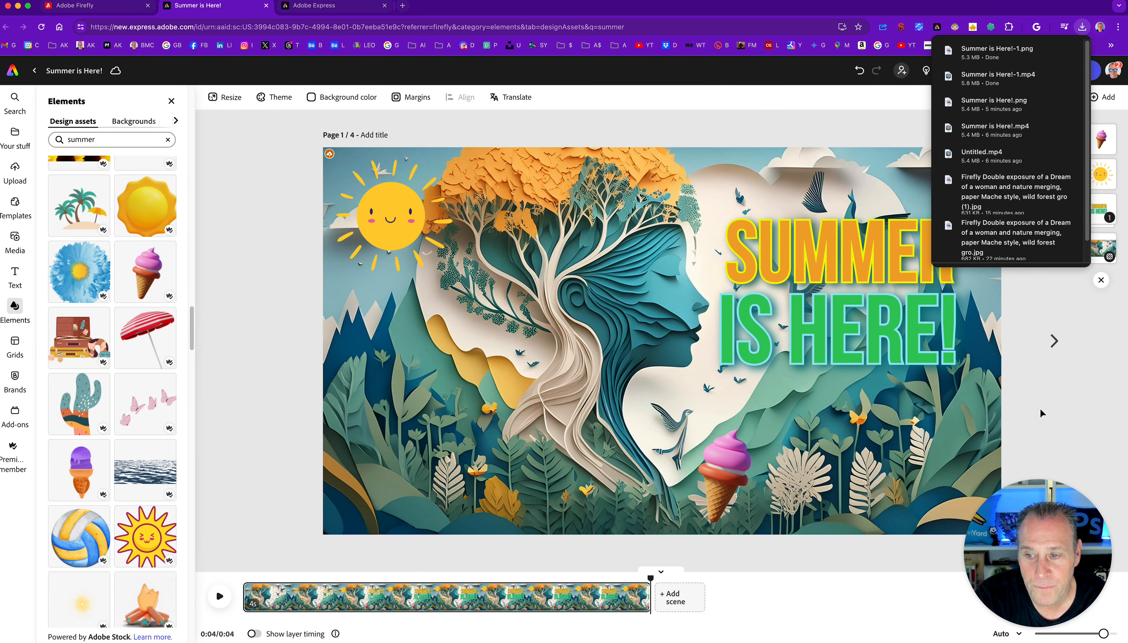
click(1018, 407)
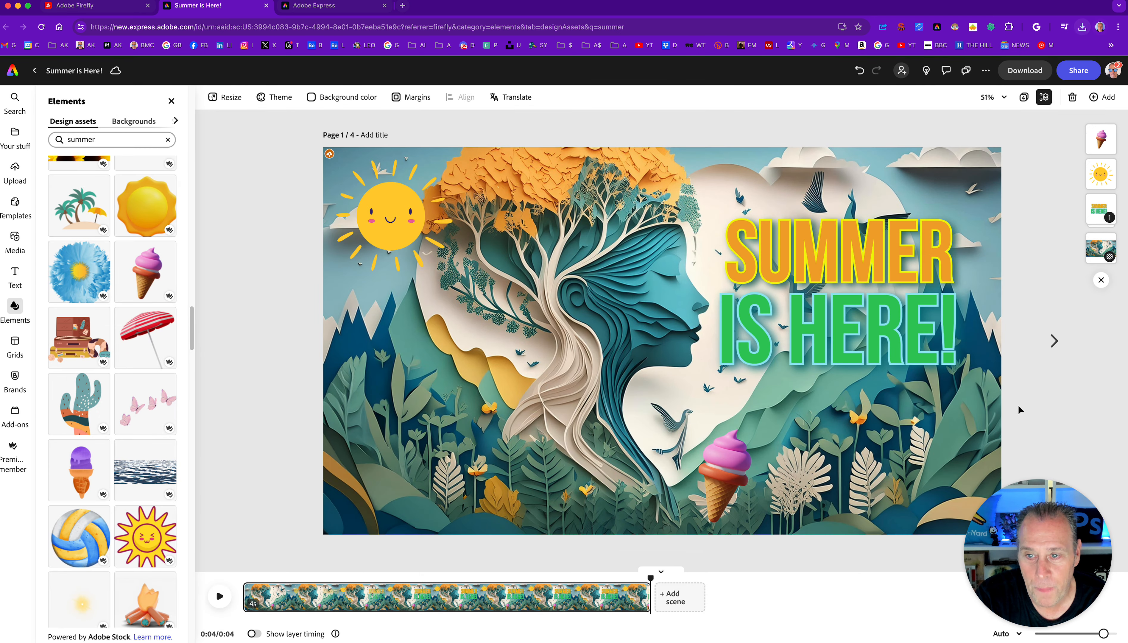